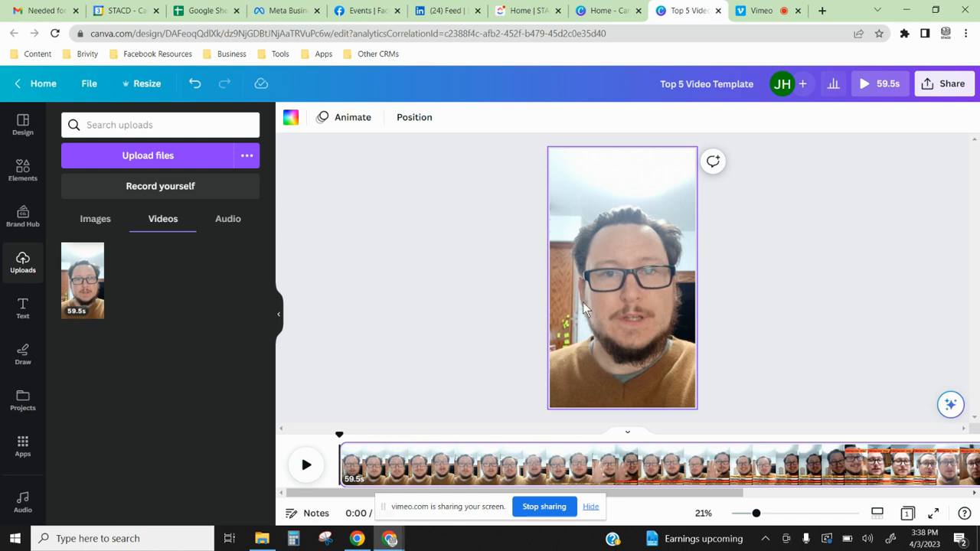
Play the video from the start and pause at about 0:17, where the number 5 item is introduced
{"action": "mouse_move", "coordinate": [96, 312]}
{"action": "left_click", "coordinate": [306, 465]}
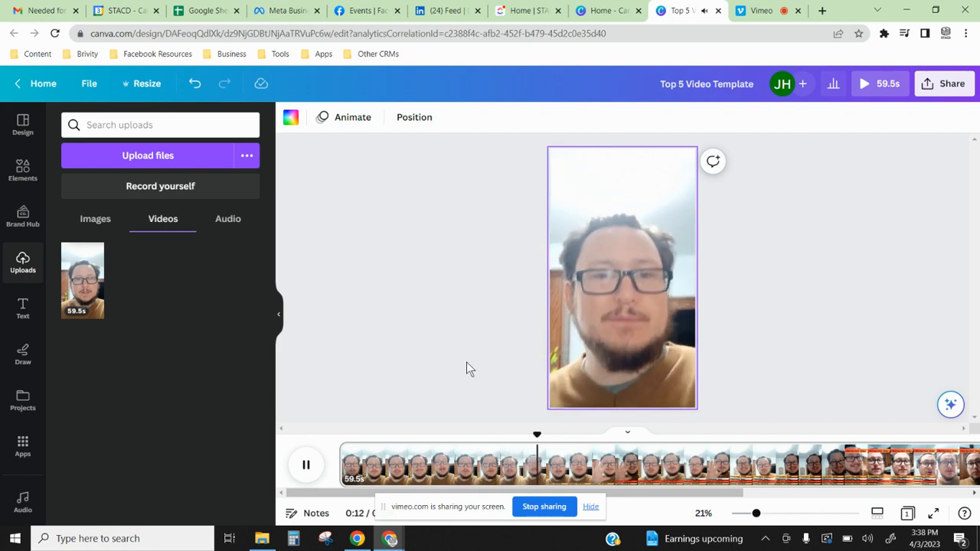
{"action": "left_click", "coordinate": [308, 467]}
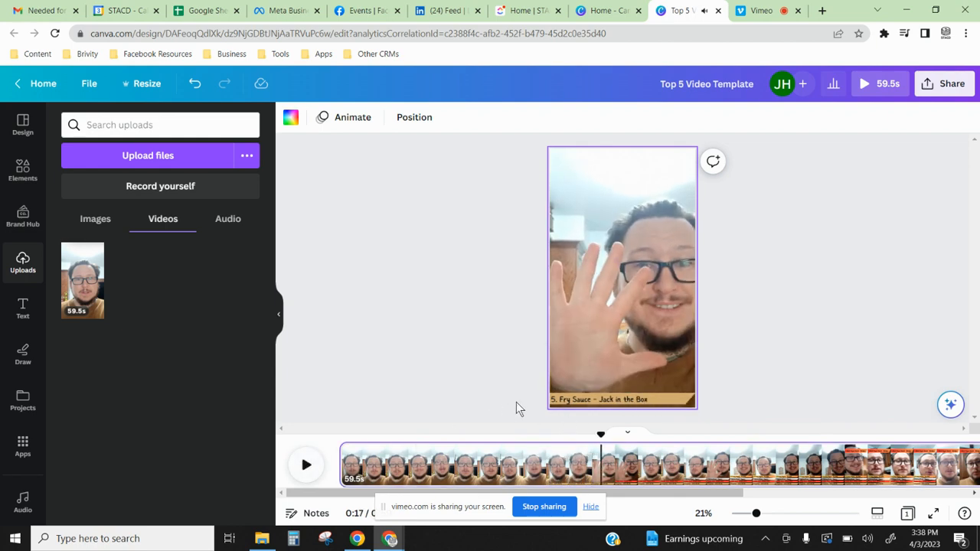
Show the timing of the number 5 banner and its text together and trim their start to about 0:16
{"action": "left_click_drag", "start_coordinate": [516, 403], "coordinate": [784, 416]}
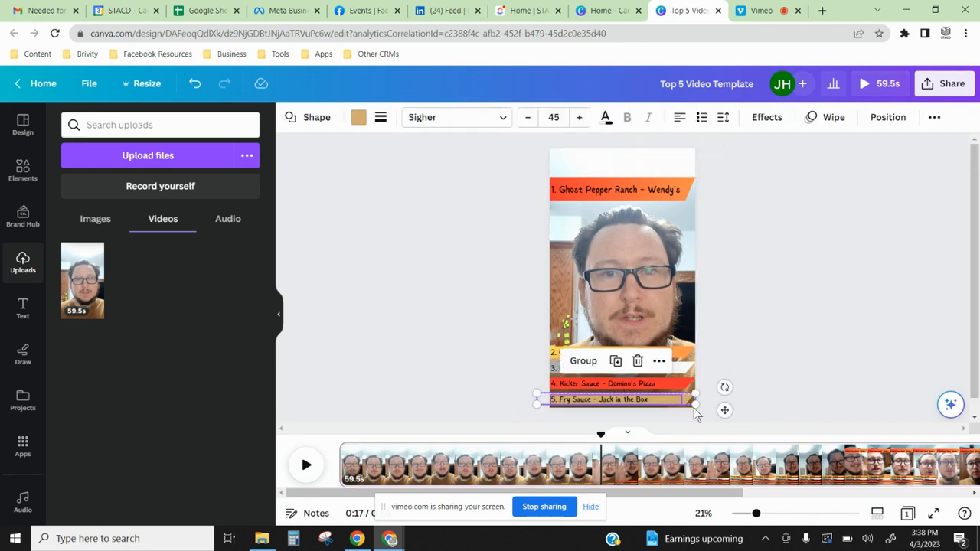
{"action": "right_click", "coordinate": [662, 404]}
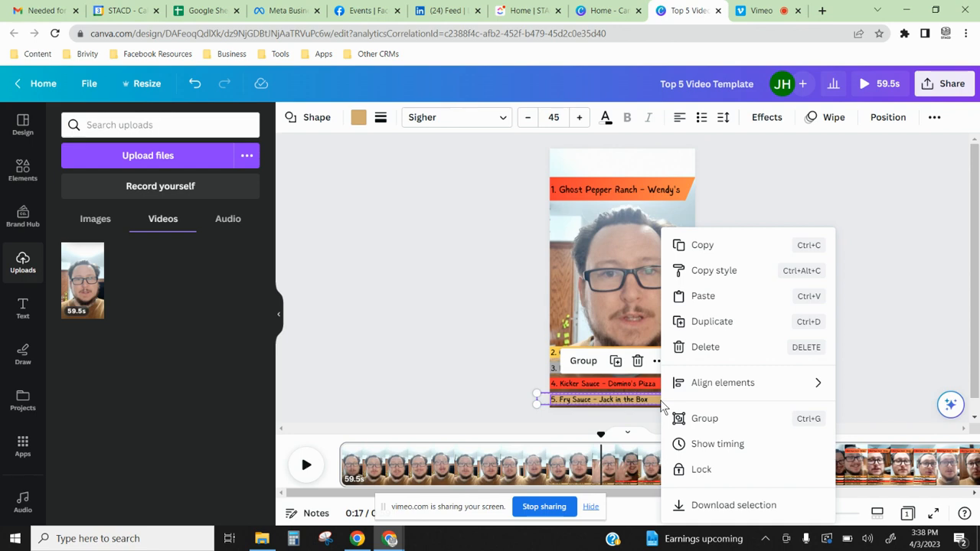
{"action": "left_click", "coordinate": [716, 444]}
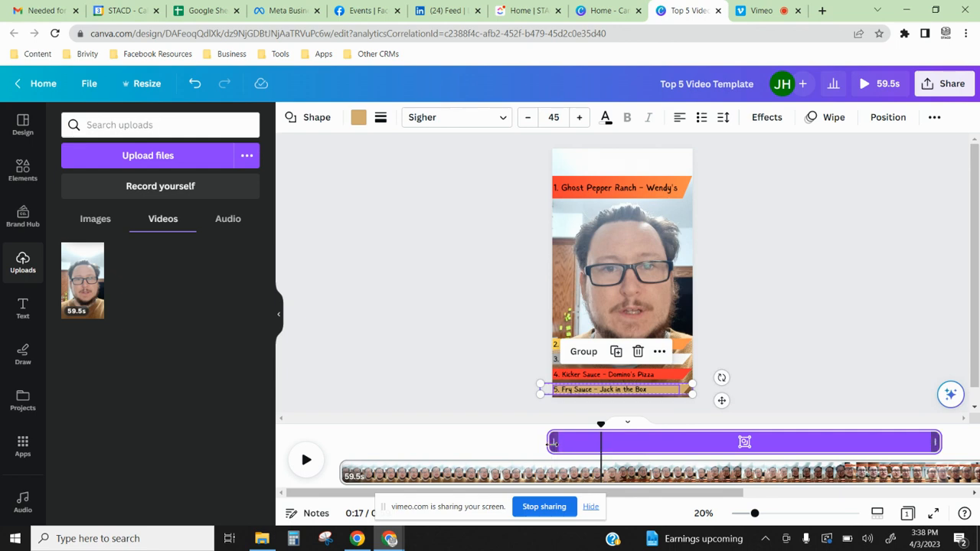
{"action": "left_click_drag", "start_coordinate": [553, 443], "coordinate": [595, 445]}
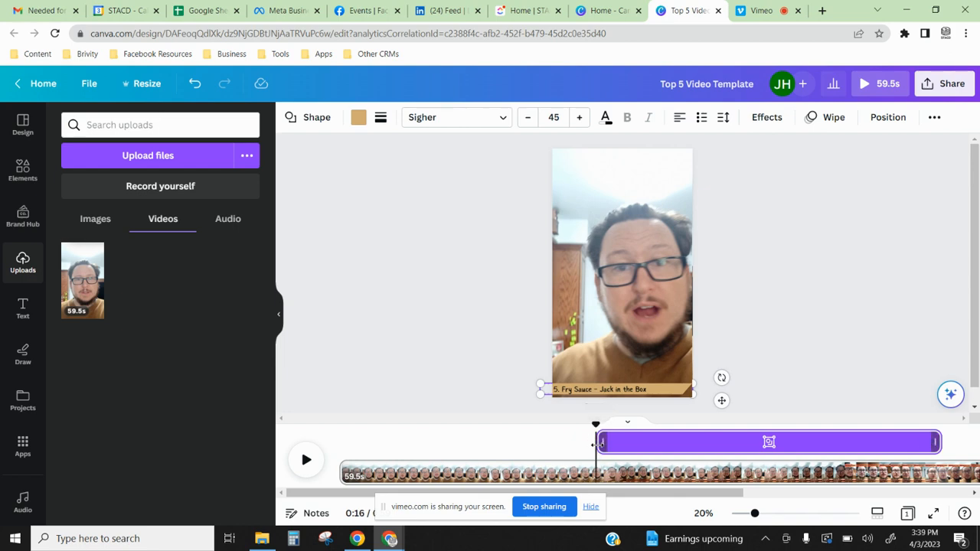
{"action": "left_click", "coordinate": [586, 390]}
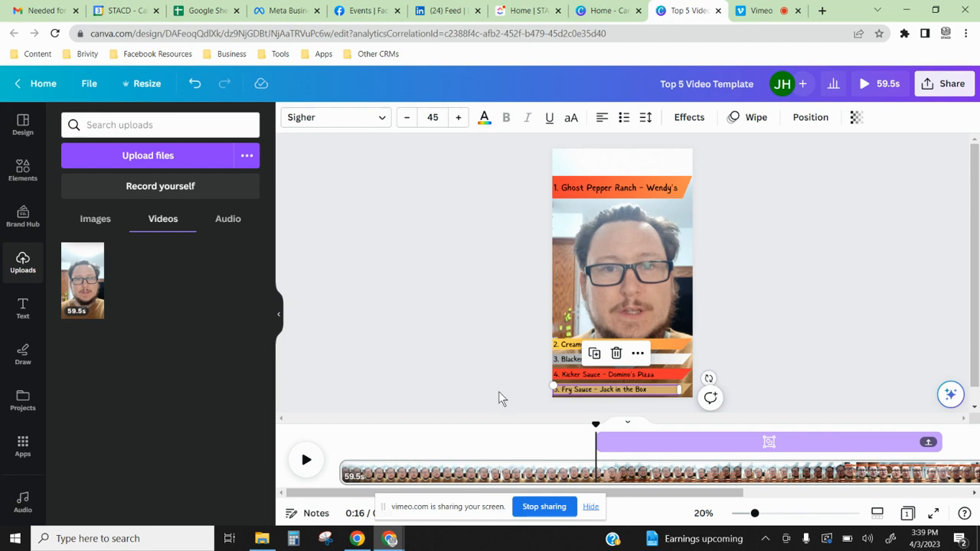
{"action": "left_click_drag", "start_coordinate": [511, 395], "coordinate": [464, 377]}
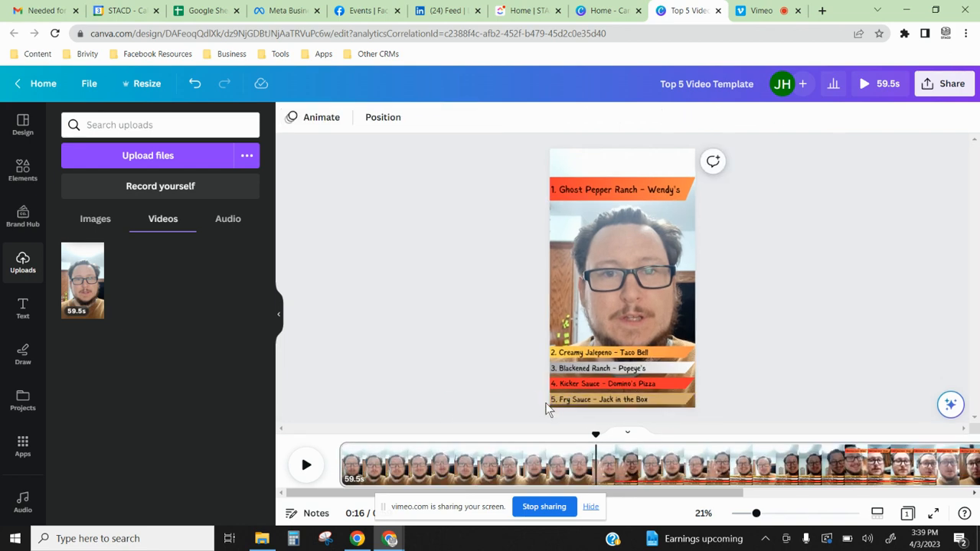
{"action": "left_click_drag", "start_coordinate": [519, 399], "coordinate": [785, 419]}
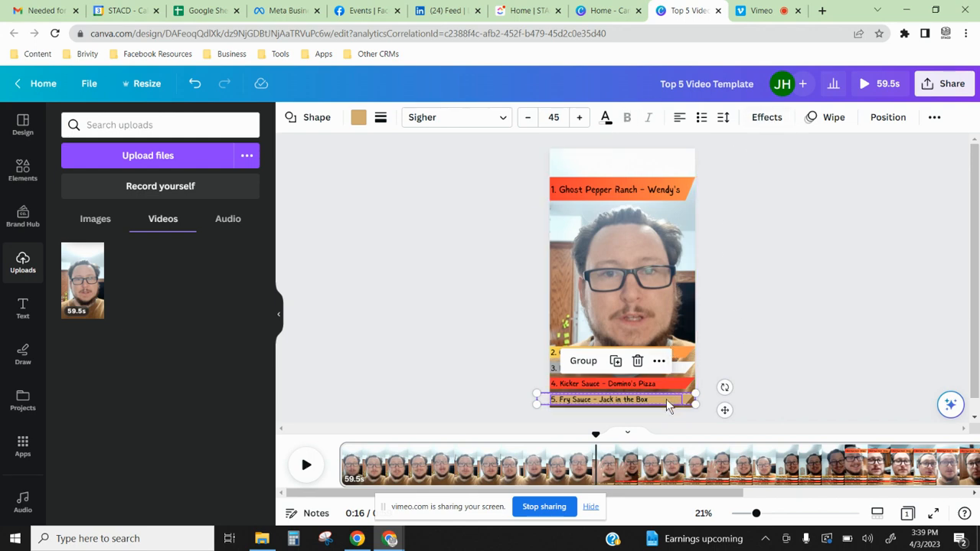
{"action": "left_click", "coordinate": [831, 121]}
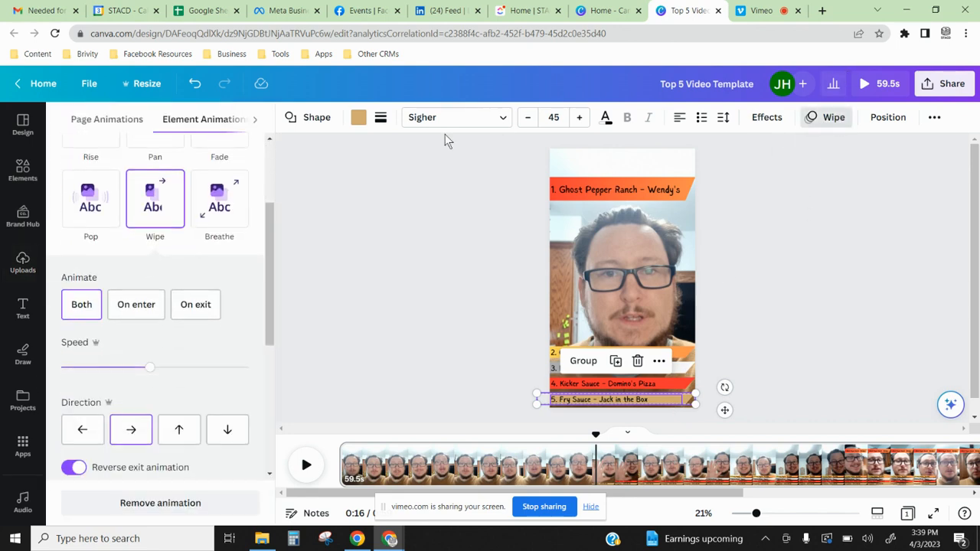
{"action": "scroll", "coordinate": [182, 276], "scroll_direction": "up", "scroll_amount": 2}
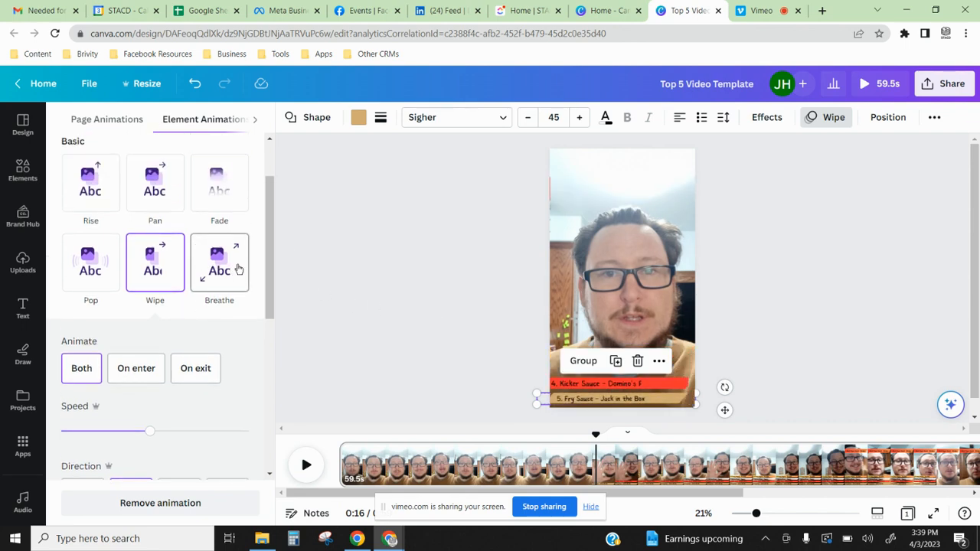
{"action": "left_click", "coordinate": [577, 402]}
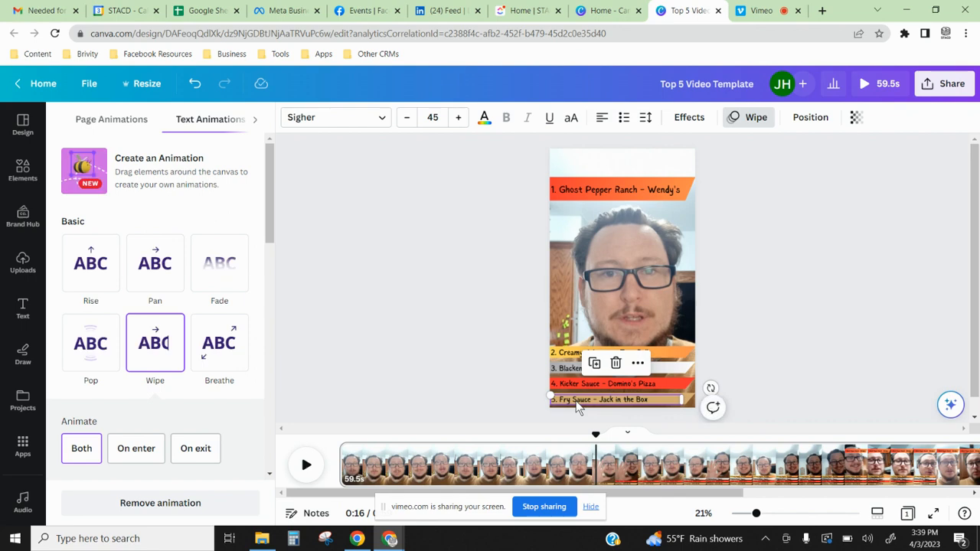
{"action": "left_click", "coordinate": [501, 391]}
{"action": "left_click", "coordinate": [492, 375]}
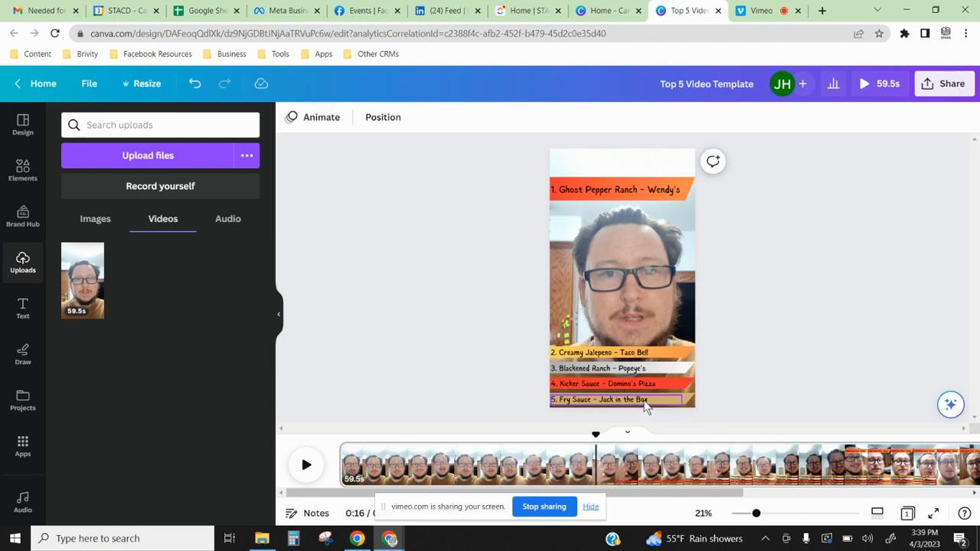
Apply the Stomp animation to the number 5 banner and its text, animating on enter only
{"action": "left_click_drag", "start_coordinate": [729, 406], "coordinate": [493, 399]}
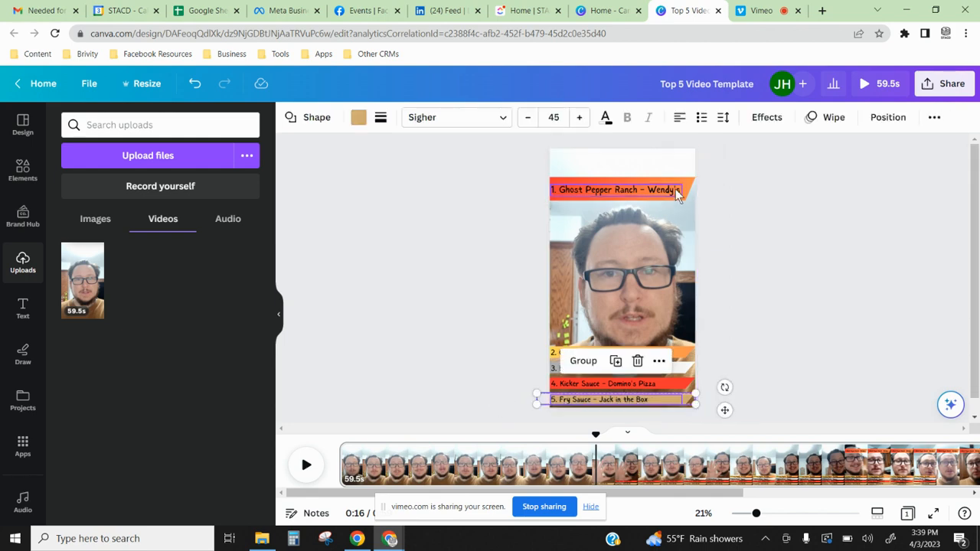
{"action": "left_click", "coordinate": [843, 119]}
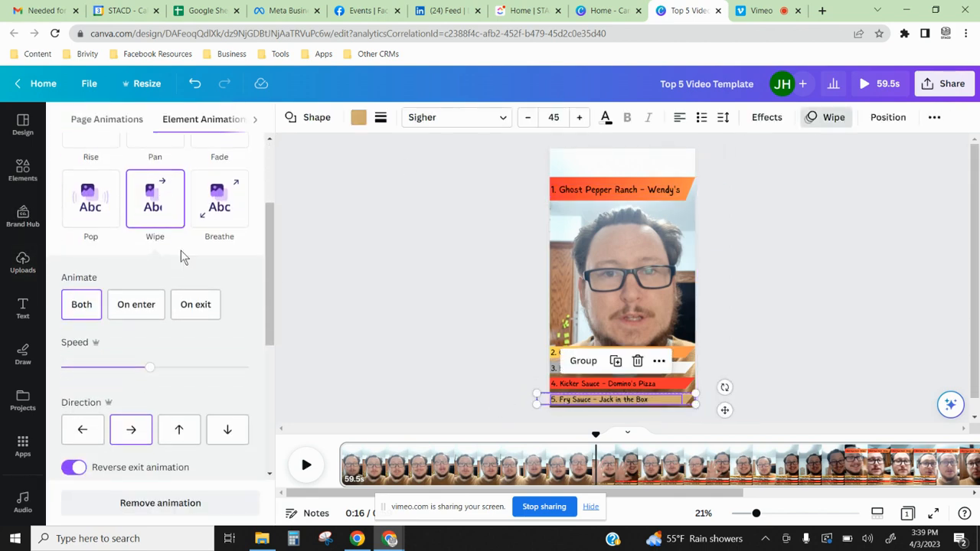
{"action": "scroll", "coordinate": [184, 256], "scroll_direction": "up", "scroll_amount": 2}
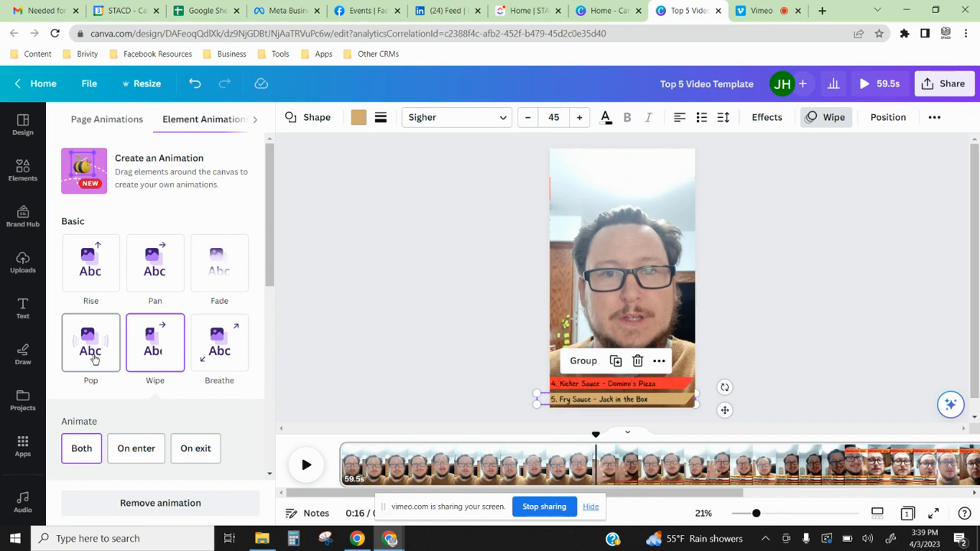
{"action": "scroll", "coordinate": [111, 352], "scroll_direction": "down", "scroll_amount": 5}
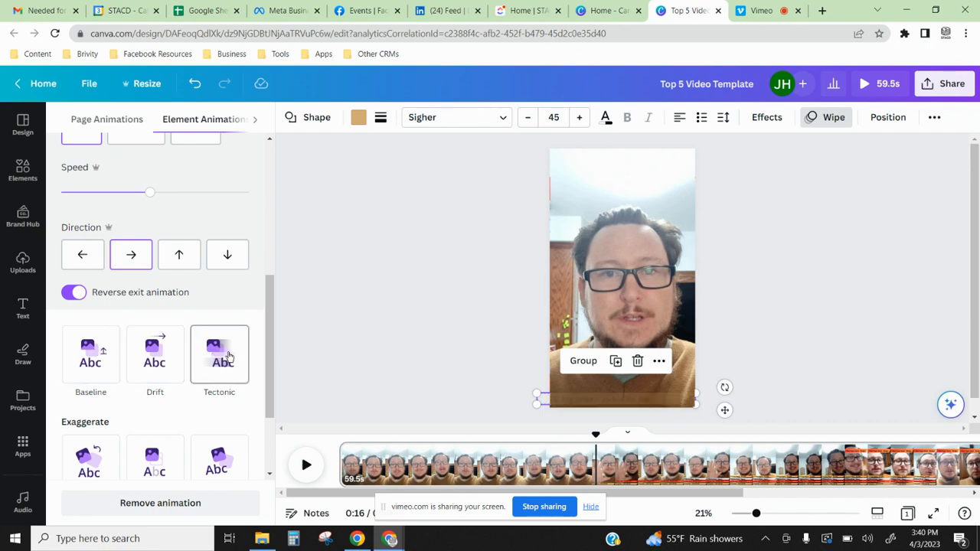
{"action": "scroll", "coordinate": [225, 409], "scroll_direction": "down", "scroll_amount": 1}
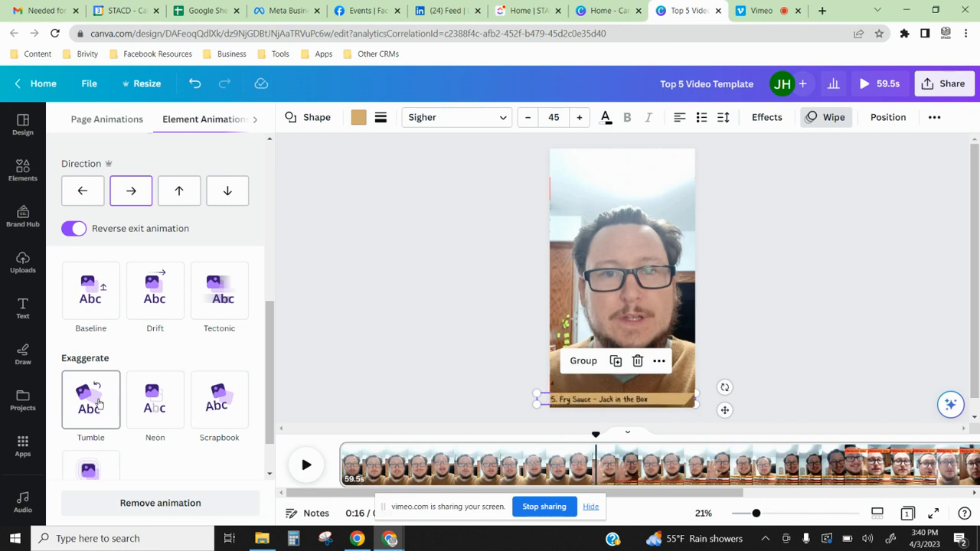
{"action": "scroll", "coordinate": [98, 405], "scroll_direction": "down", "scroll_amount": 1}
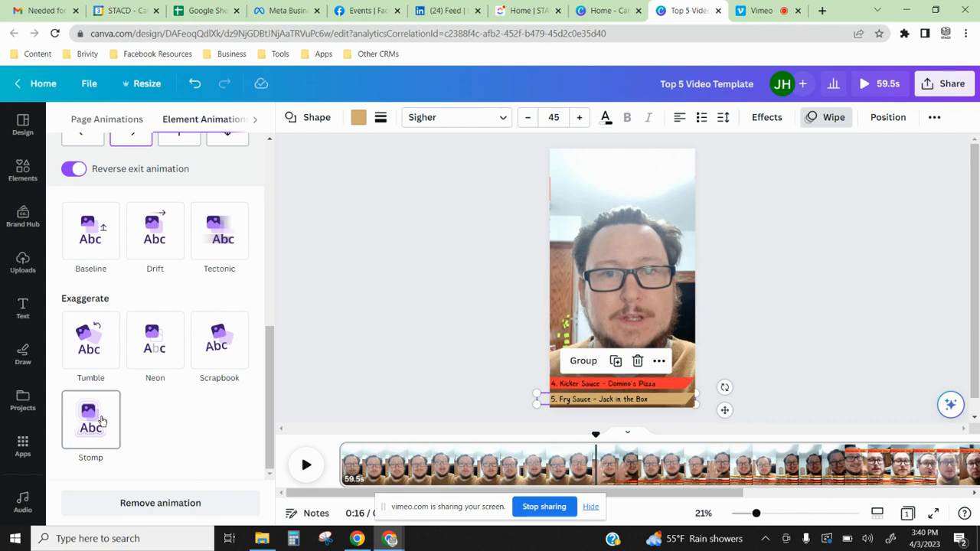
{"action": "left_click", "coordinate": [102, 421]}
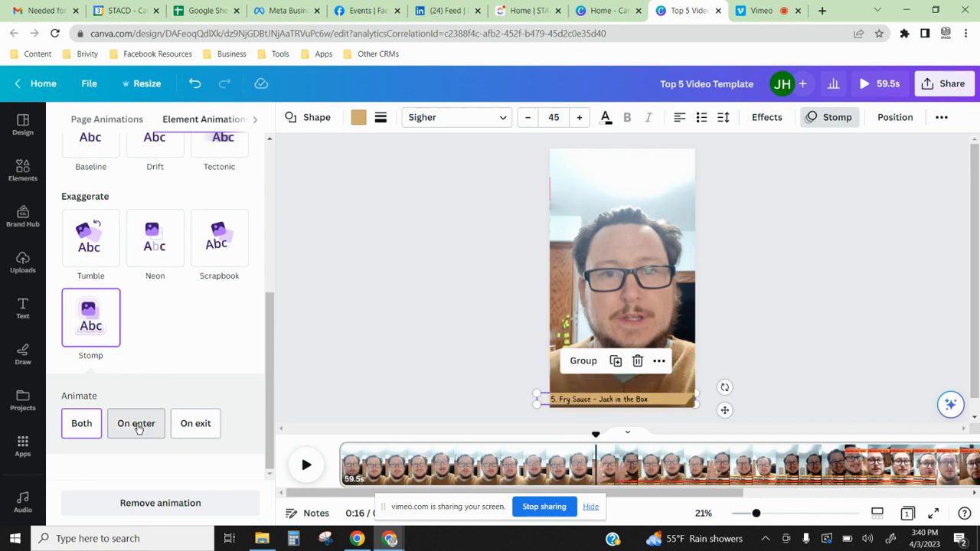
{"action": "left_click", "coordinate": [138, 426]}
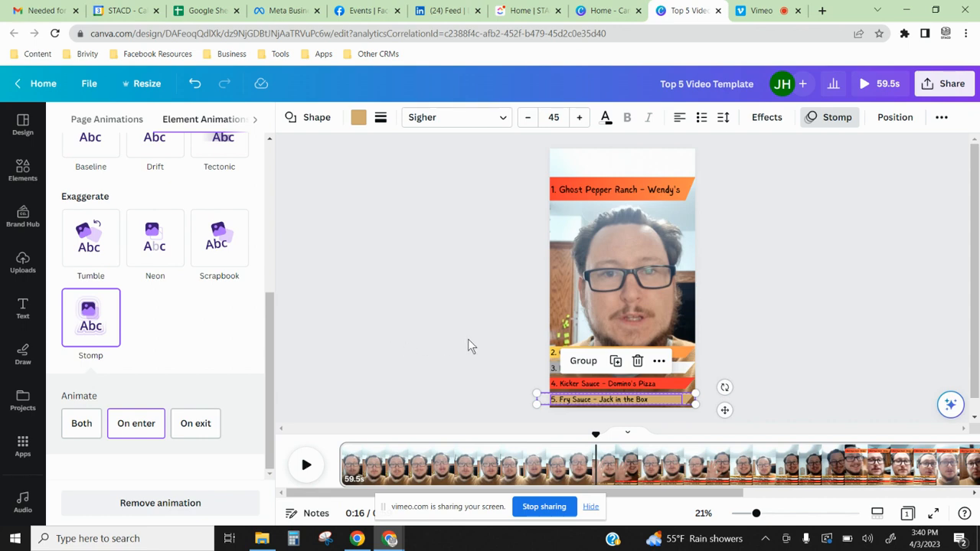
Replace the number 5 banner's text with "5. Stomp"
{"action": "left_click", "coordinate": [584, 400]}
{"action": "left_click", "coordinate": [427, 299]}
{"action": "left_click", "coordinate": [573, 397]}
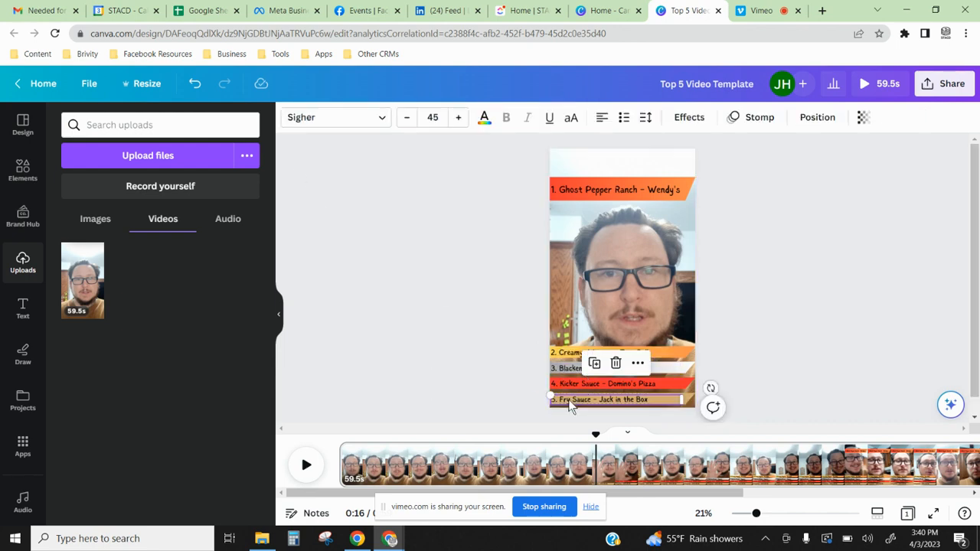
{"action": "left_click", "coordinate": [571, 402]}
{"action": "key", "text": "ctrl+a"}
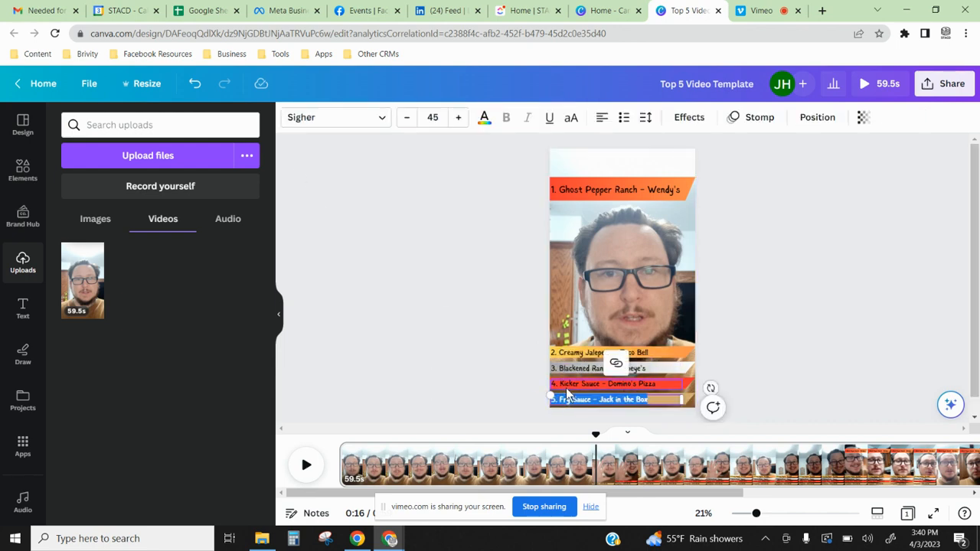
{"action": "key", "text": "BackSpace"}
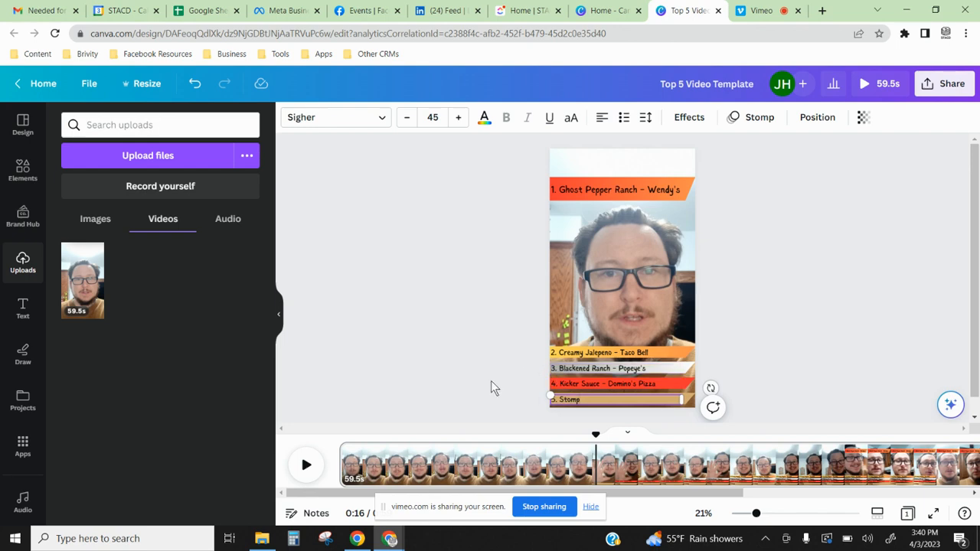
{"action": "left_click", "coordinate": [520, 388]}
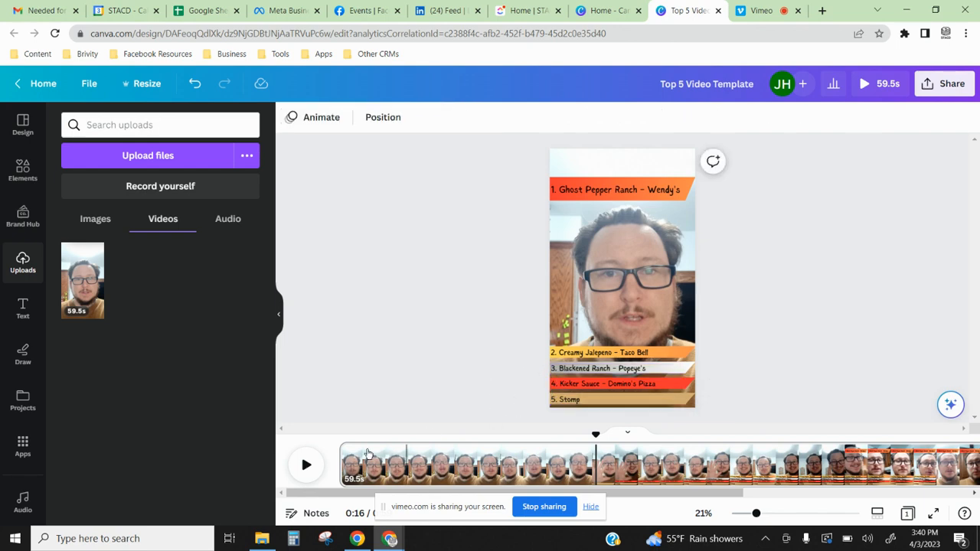
Play on to 0:23 and trim the start of the number 4 banner and its text to that point
{"action": "left_click", "coordinate": [304, 466]}
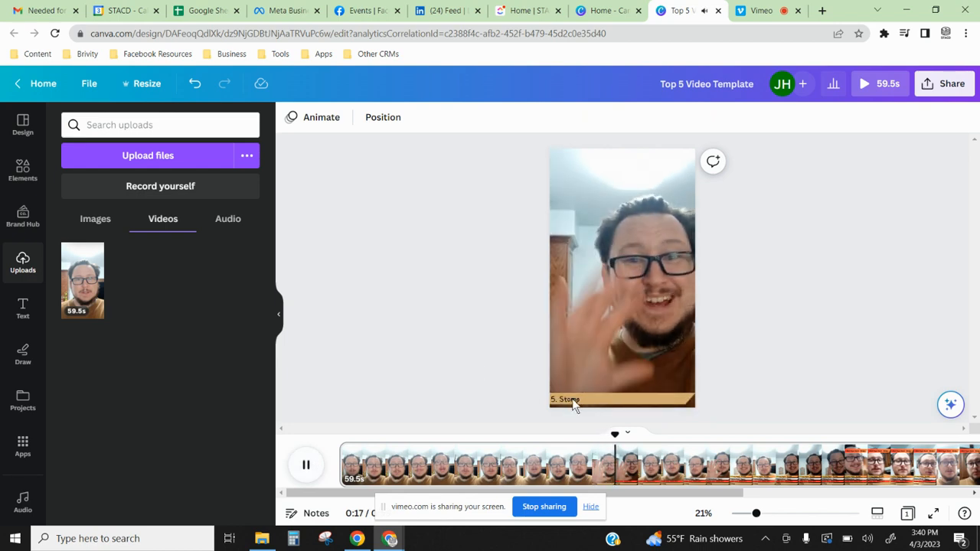
{"action": "left_click", "coordinate": [306, 465]}
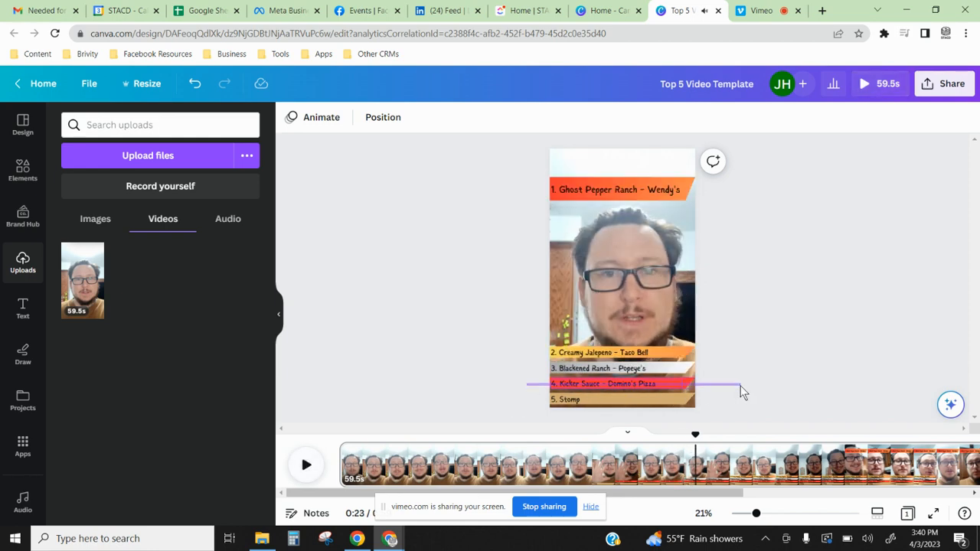
{"action": "left_click", "coordinate": [740, 386]}
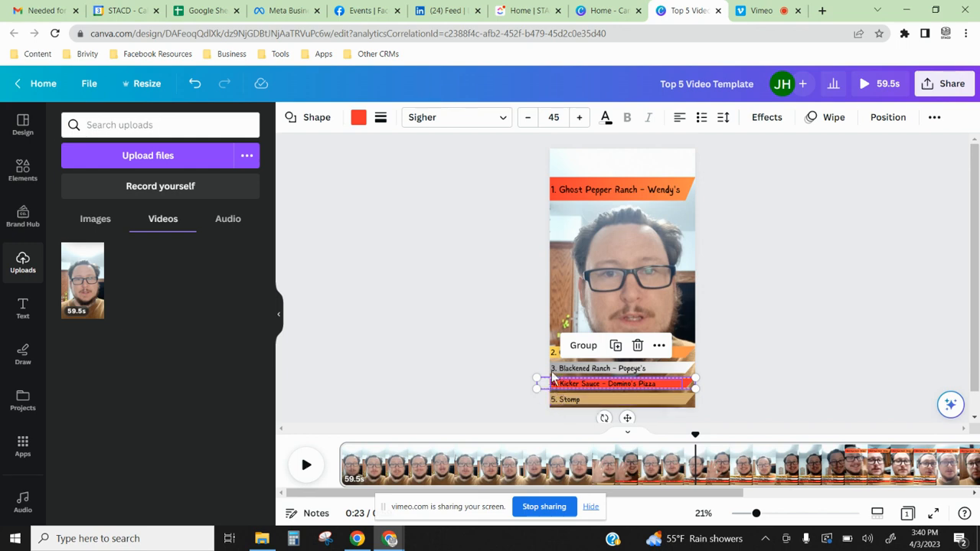
{"action": "left_click", "coordinate": [660, 348]}
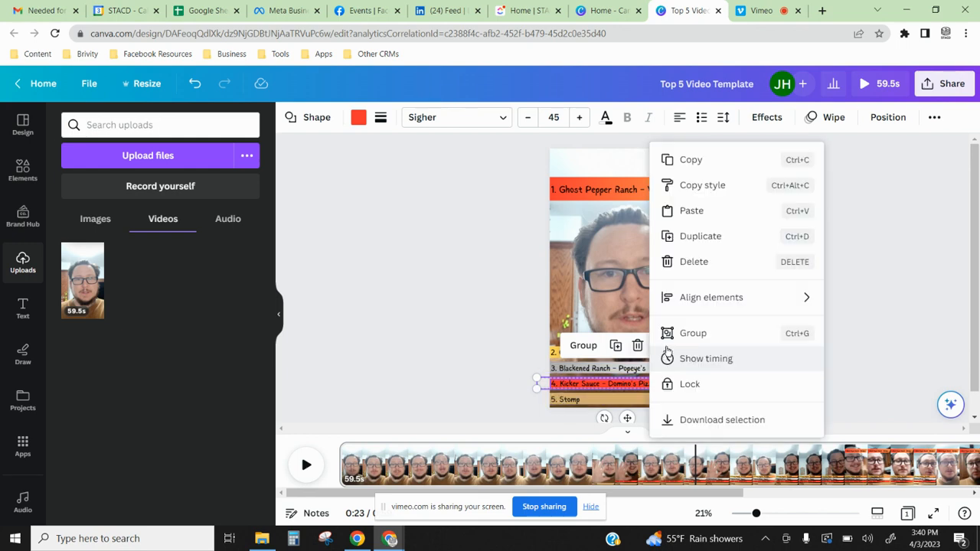
{"action": "left_click", "coordinate": [708, 359]}
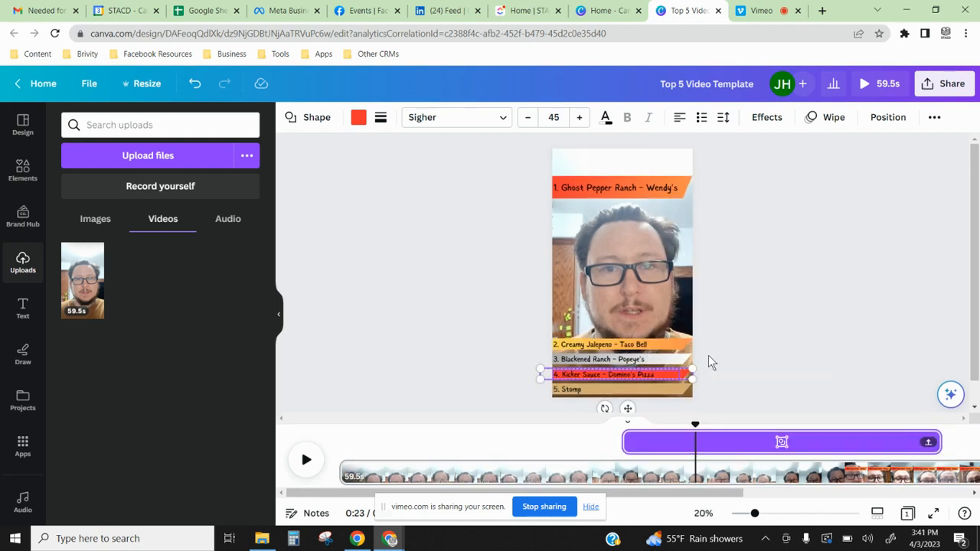
{"action": "left_click", "coordinate": [623, 445]}
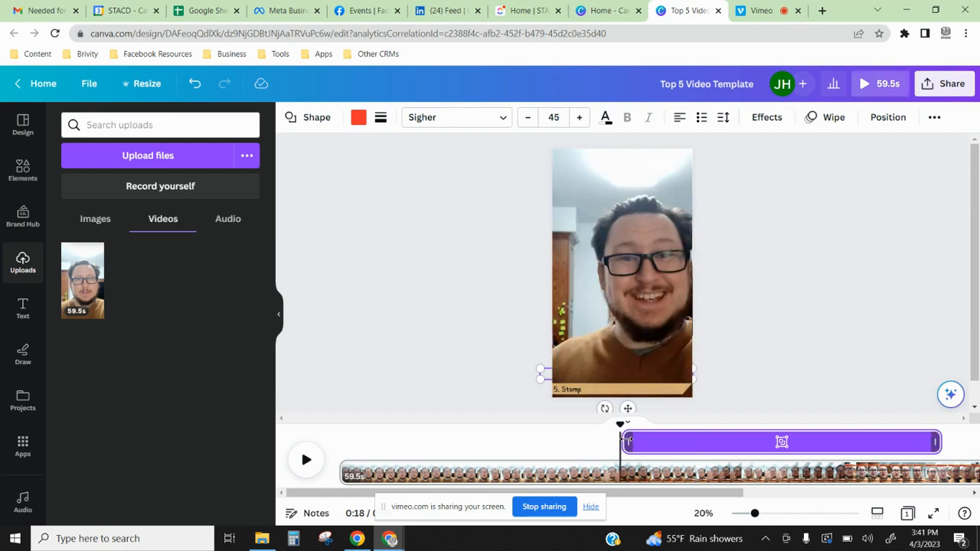
{"action": "left_click_drag", "start_coordinate": [627, 442], "coordinate": [696, 442]}
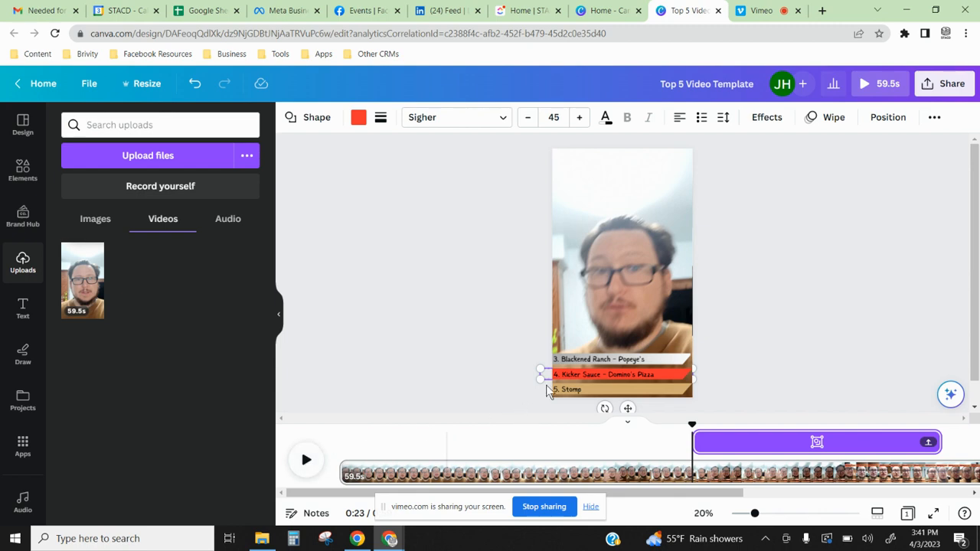
Apply the Baseline animation to the number 4 banner and its text
{"action": "left_click", "coordinate": [843, 115]}
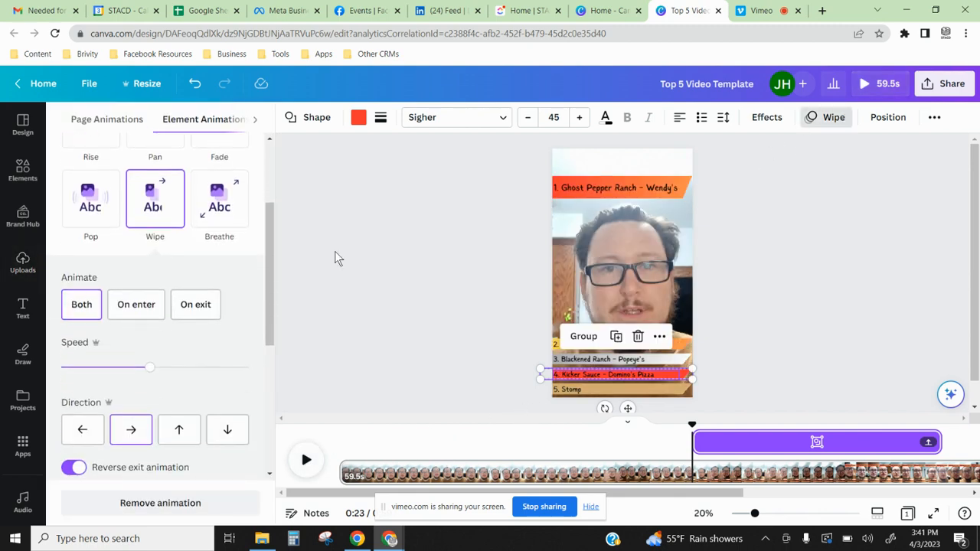
{"action": "scroll", "coordinate": [196, 289], "scroll_direction": "down", "scroll_amount": 3}
{"action": "scroll", "coordinate": [189, 297], "scroll_direction": "down", "scroll_amount": 1}
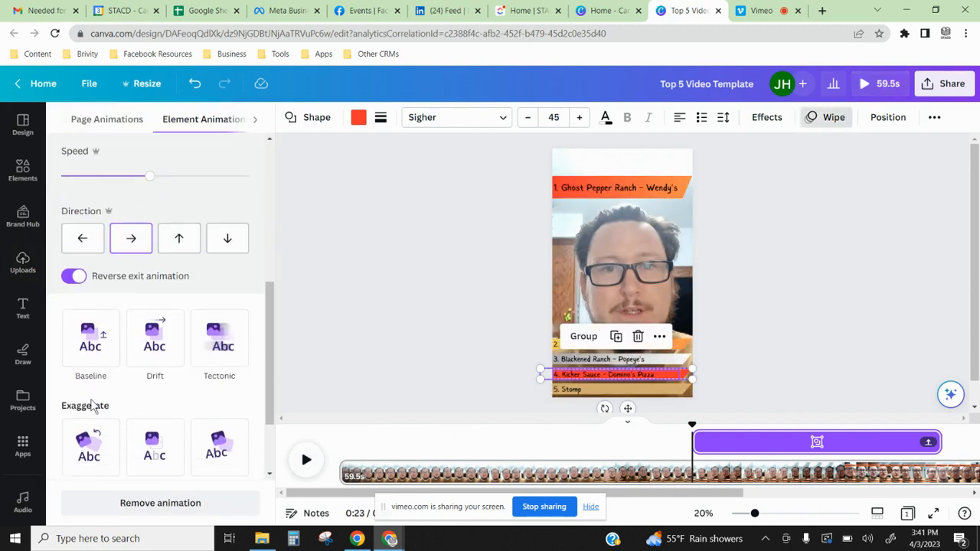
{"action": "left_click", "coordinate": [89, 341]}
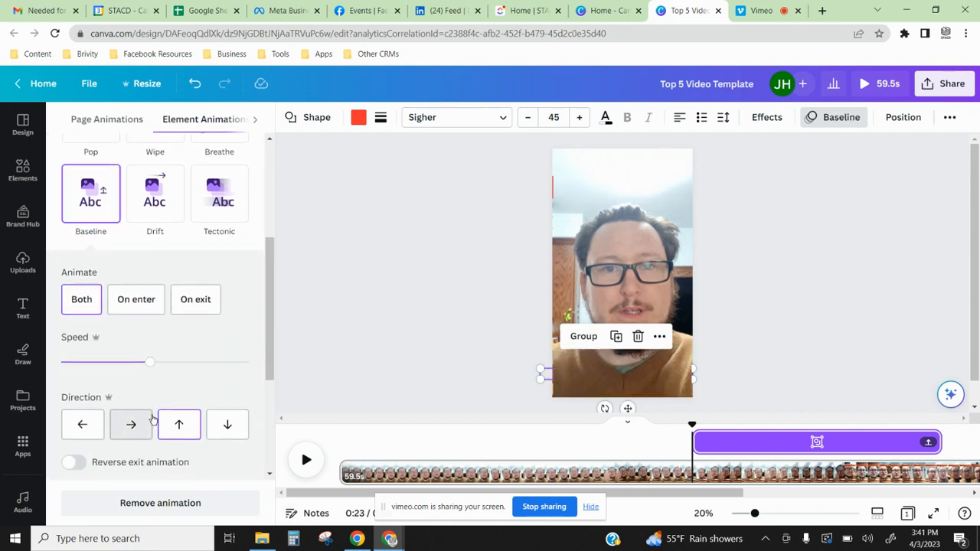
Set the direction of the number 4 banner's Baseline animation to left
{"action": "scroll", "coordinate": [131, 422], "scroll_direction": "down", "scroll_amount": 1}
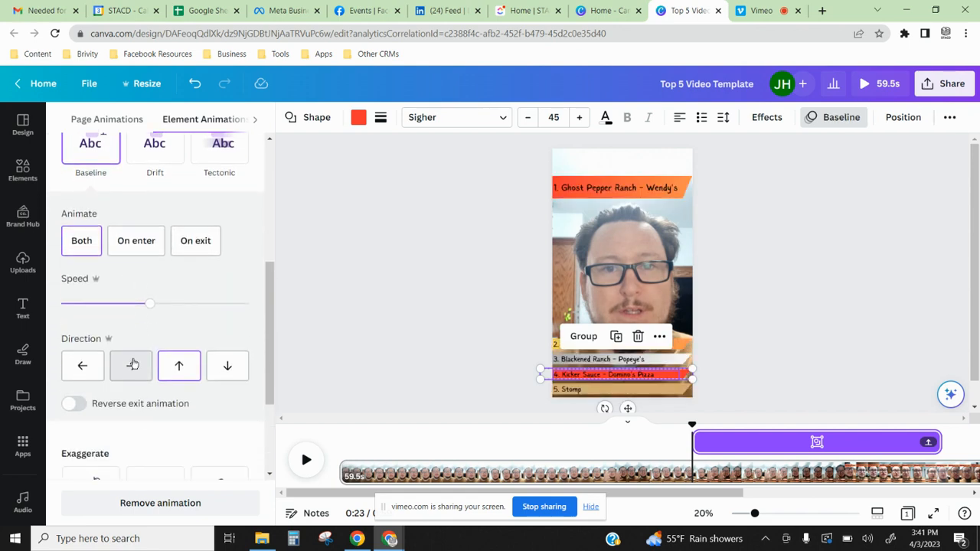
{"action": "left_click", "coordinate": [88, 371]}
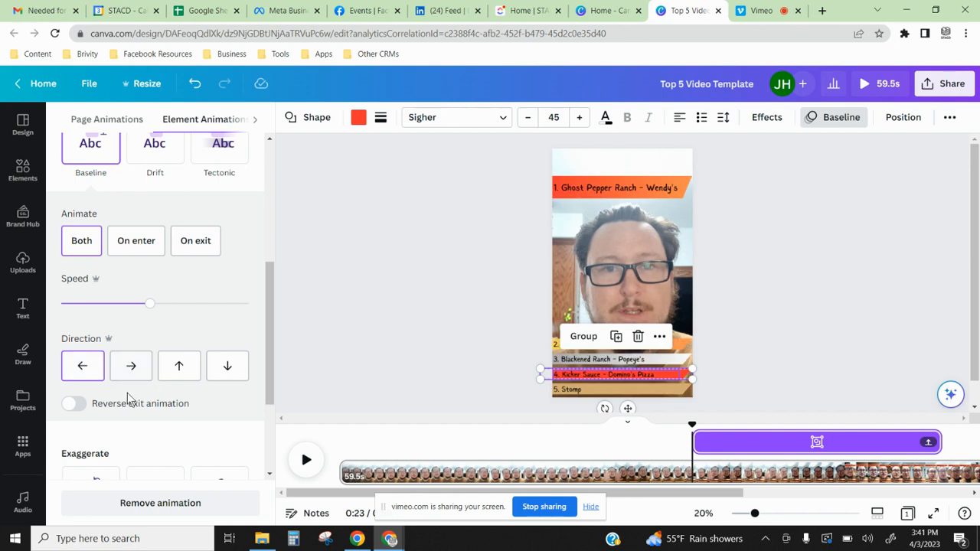
{"action": "scroll", "coordinate": [114, 399], "scroll_direction": "down", "scroll_amount": 1}
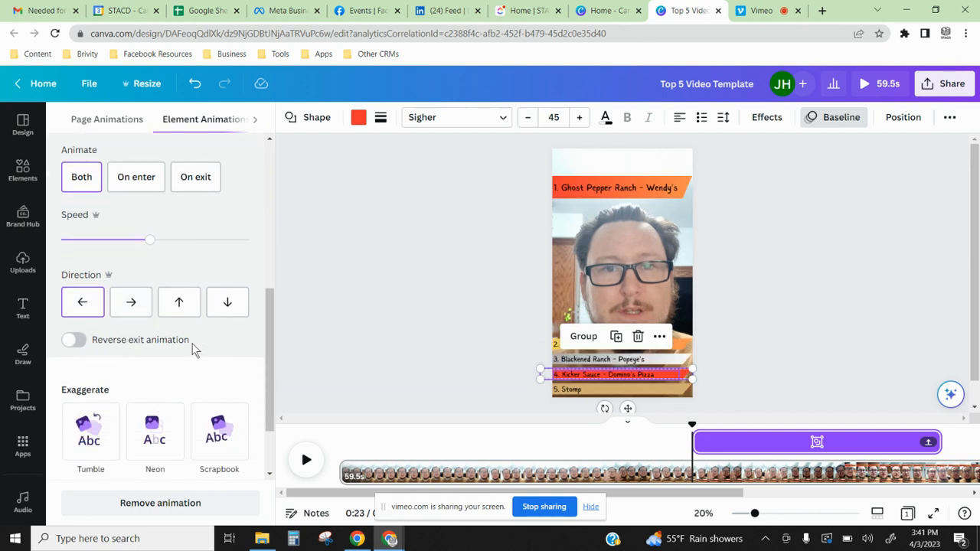
{"action": "scroll", "coordinate": [112, 370], "scroll_direction": "up", "scroll_amount": 2}
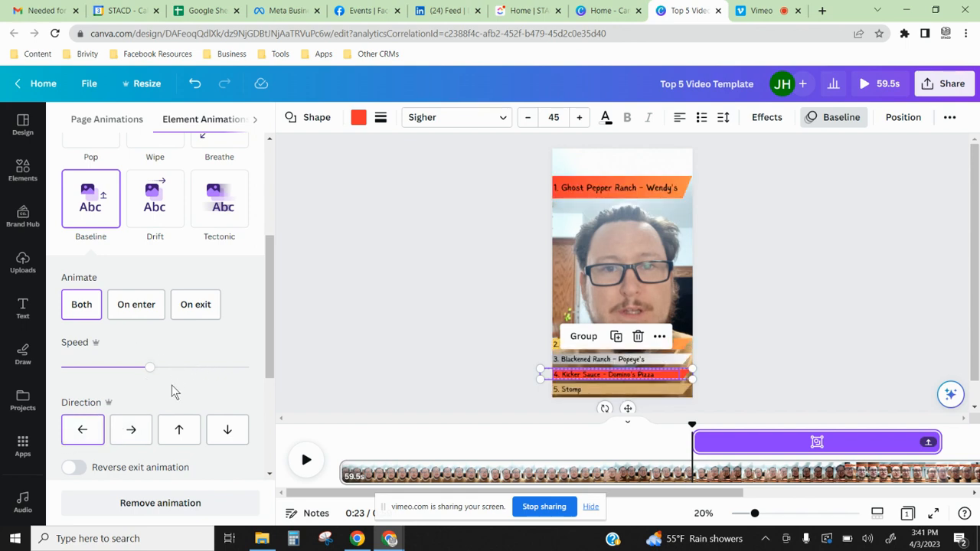
{"action": "scroll", "coordinate": [154, 358], "scroll_direction": "down", "scroll_amount": 2}
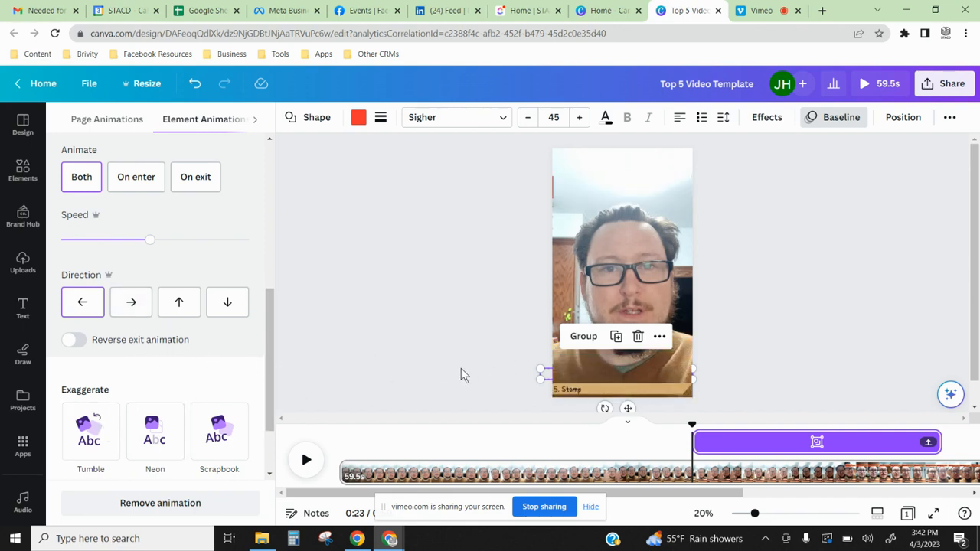
Play on to 0:27 and trim the start of the number 3 banner and its text to 0:26
{"action": "left_click", "coordinate": [310, 462]}
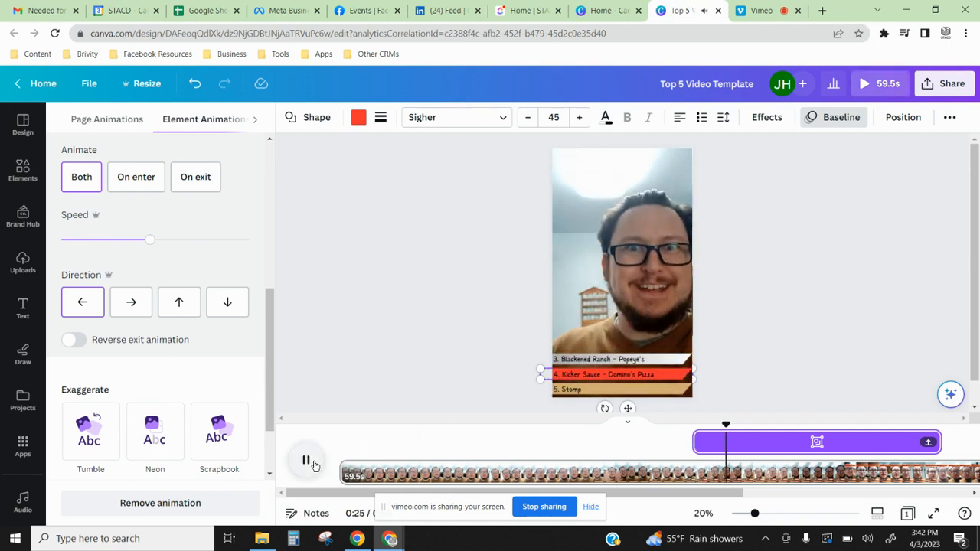
{"action": "left_click", "coordinate": [308, 461]}
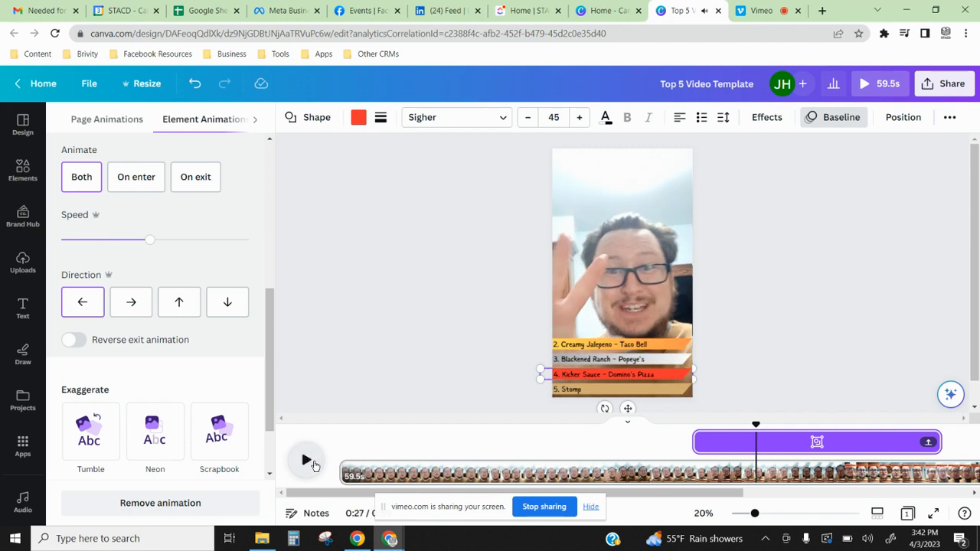
{"action": "left_click", "coordinate": [604, 360]}
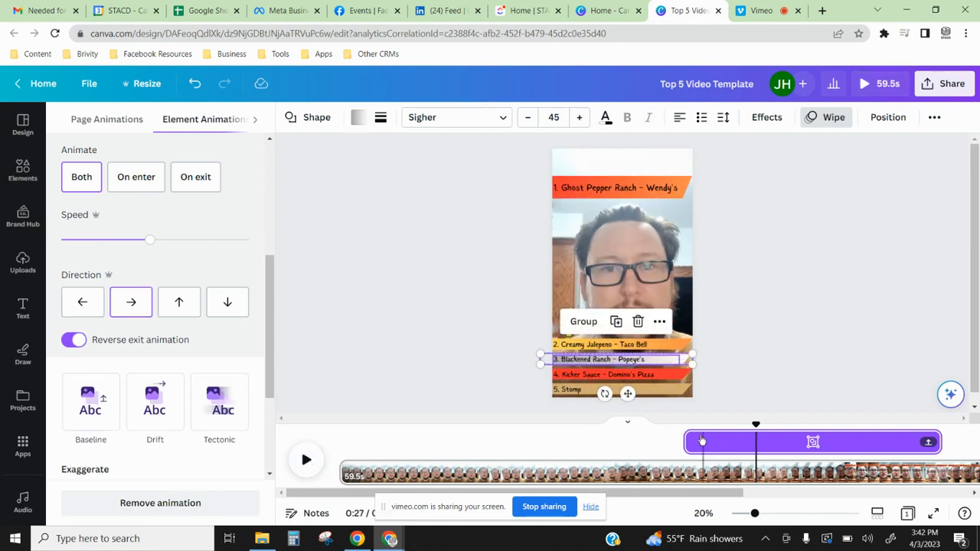
{"action": "left_click_drag", "start_coordinate": [686, 442], "coordinate": [751, 440]}
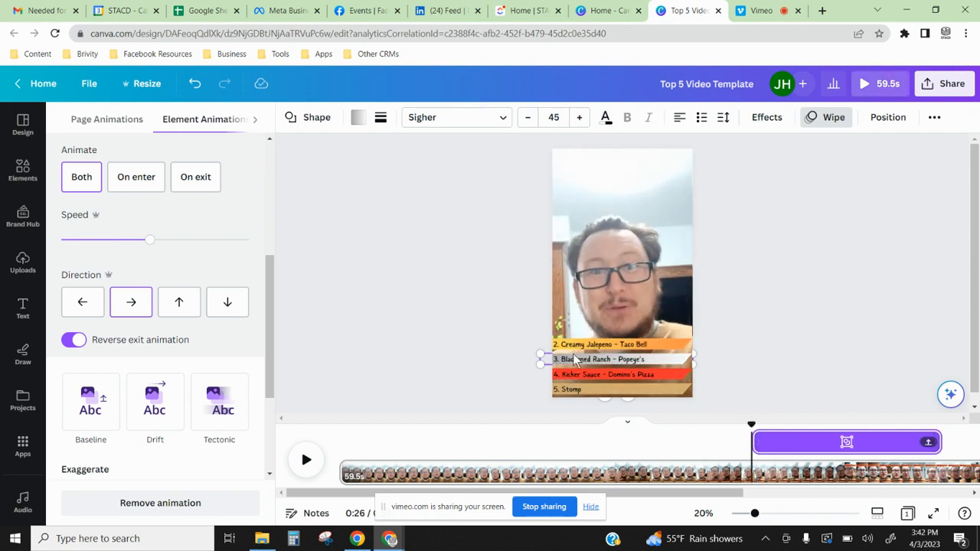
Set the direction of the Wipe animation on the number 3 banner and its text to up
{"action": "left_click", "coordinate": [181, 305]}
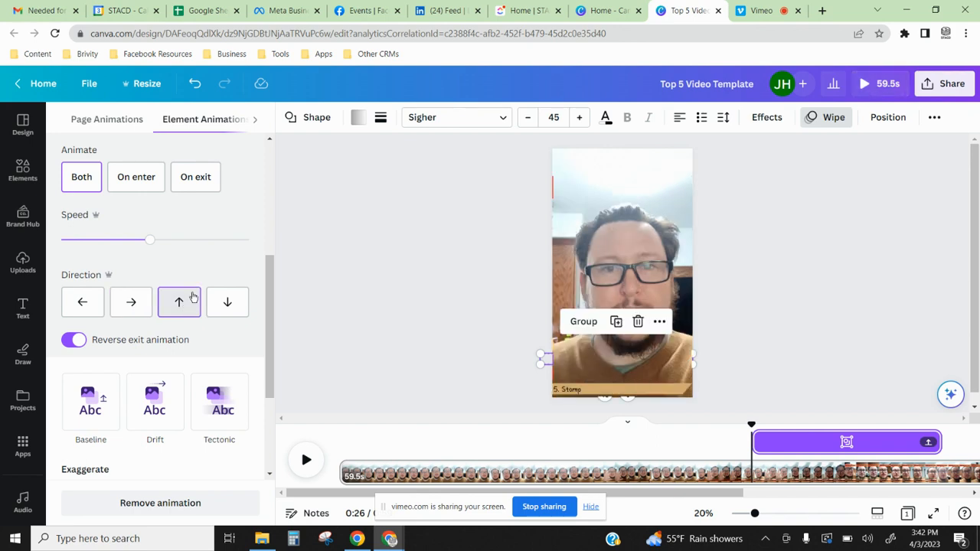
{"action": "scroll", "coordinate": [183, 390], "scroll_direction": "down", "scroll_amount": 2}
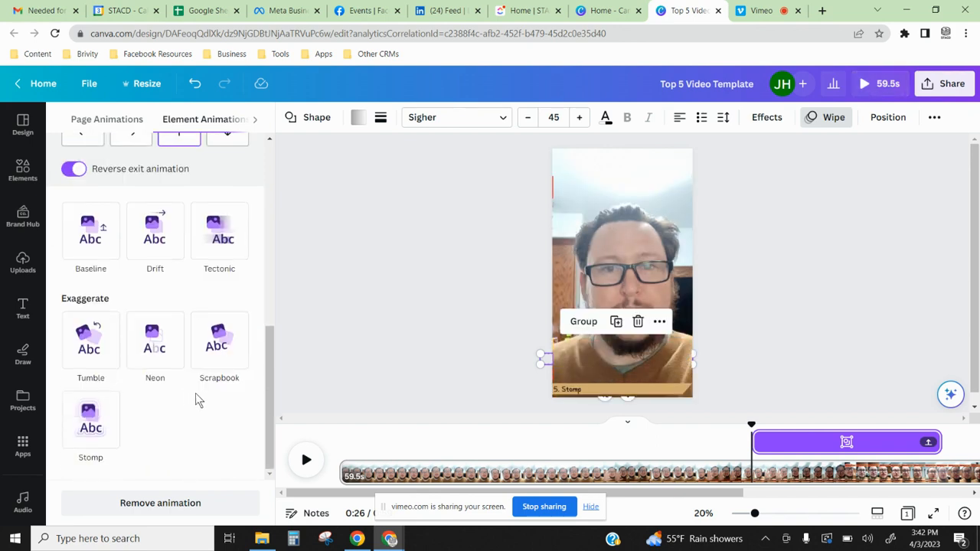
{"action": "scroll", "coordinate": [195, 393], "scroll_direction": "up", "scroll_amount": 3}
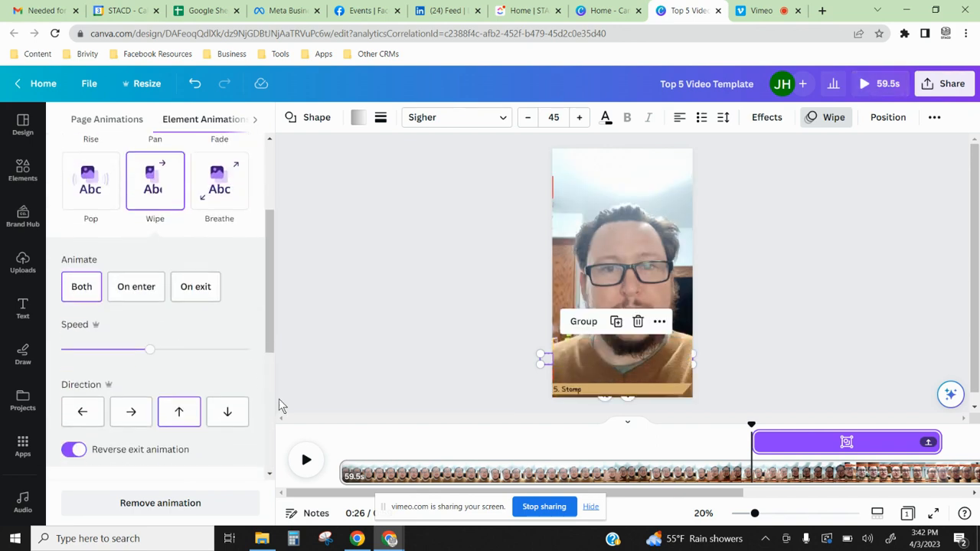
Play on to 0:29 and trim the start of the number 2 banner and its text to that point
{"action": "left_click", "coordinate": [306, 459]}
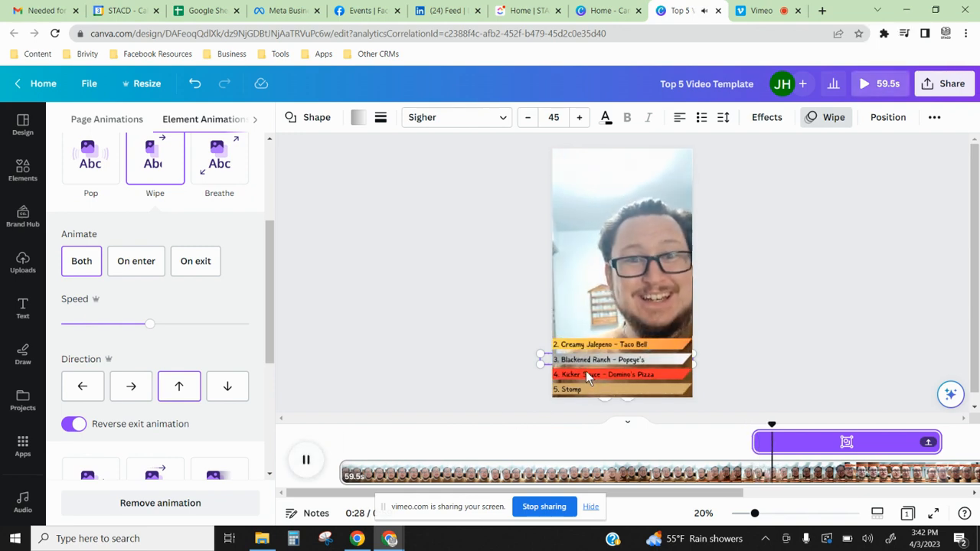
{"action": "left_click", "coordinate": [306, 459]}
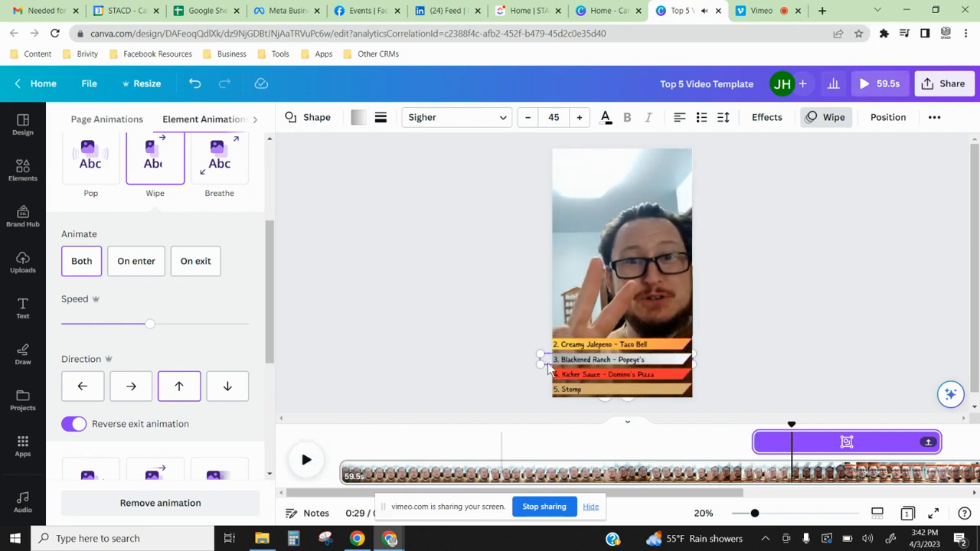
{"action": "left_click_drag", "start_coordinate": [537, 331], "coordinate": [720, 346]}
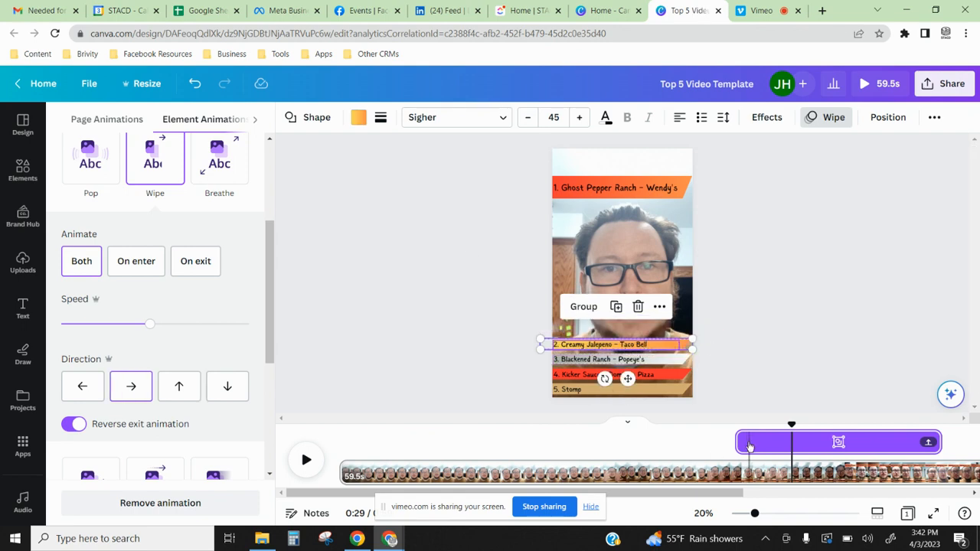
{"action": "mouse_move", "coordinate": [739, 442]}
{"action": "left_click_drag", "start_coordinate": [743, 442], "coordinate": [791, 442]}
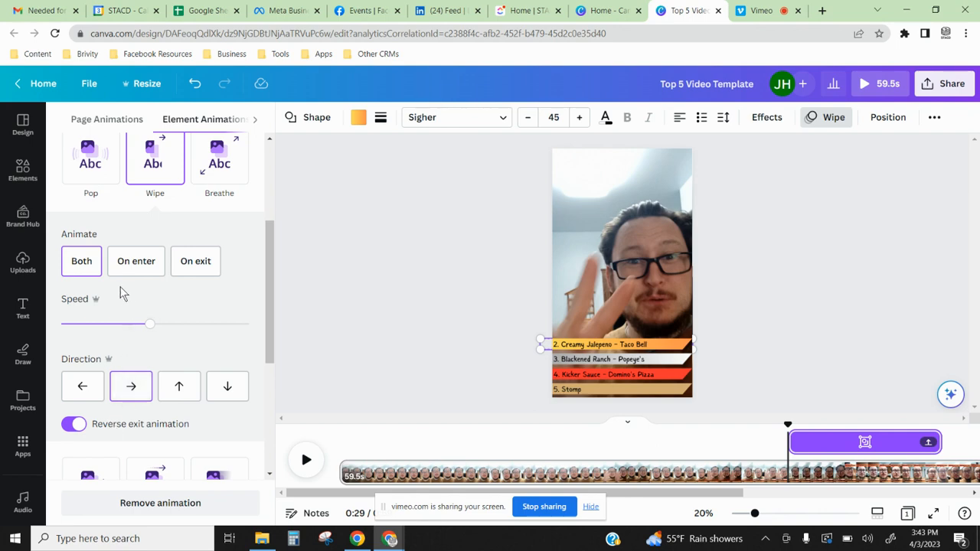
{"action": "left_click", "coordinate": [138, 262]}
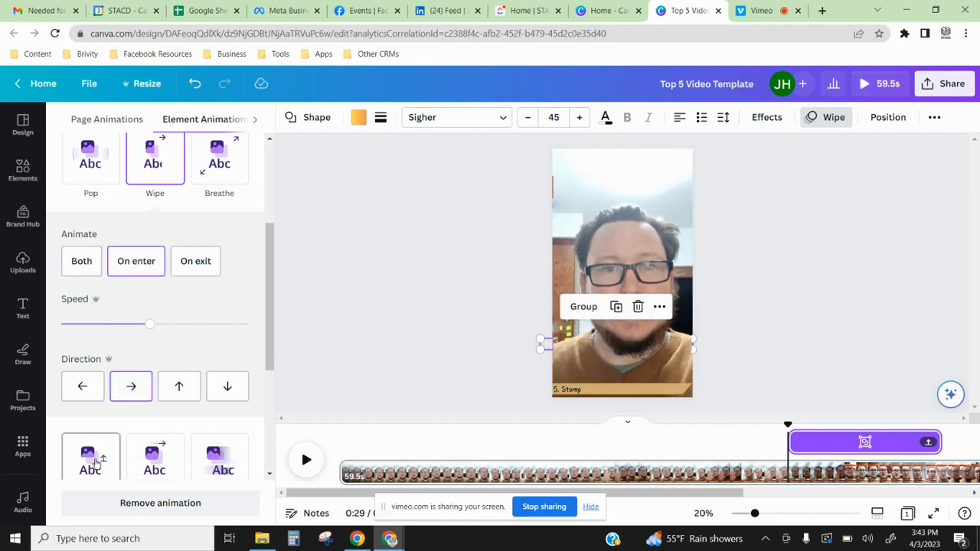
{"action": "left_click", "coordinate": [91, 462]}
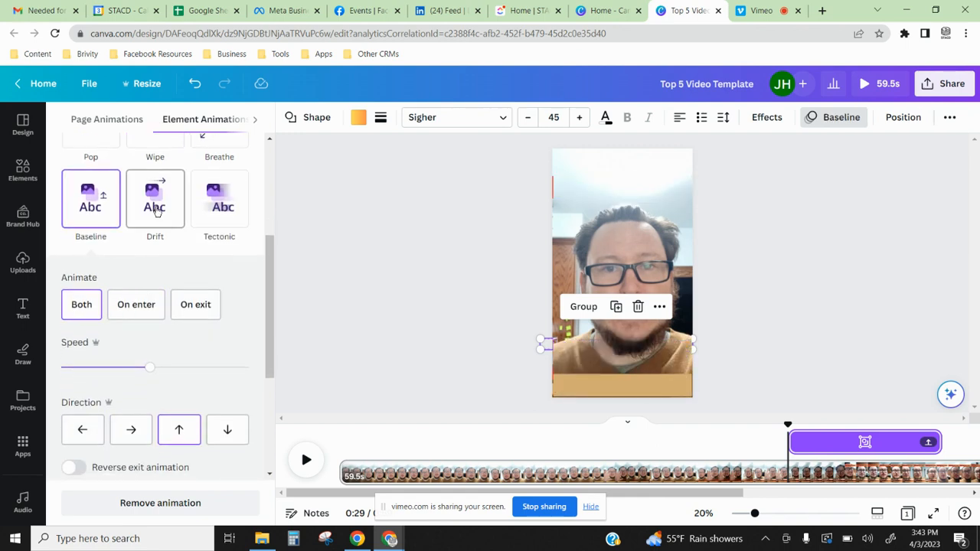
{"action": "scroll", "coordinate": [161, 268], "scroll_direction": "down", "scroll_amount": 5}
{"action": "left_click", "coordinate": [90, 421]}
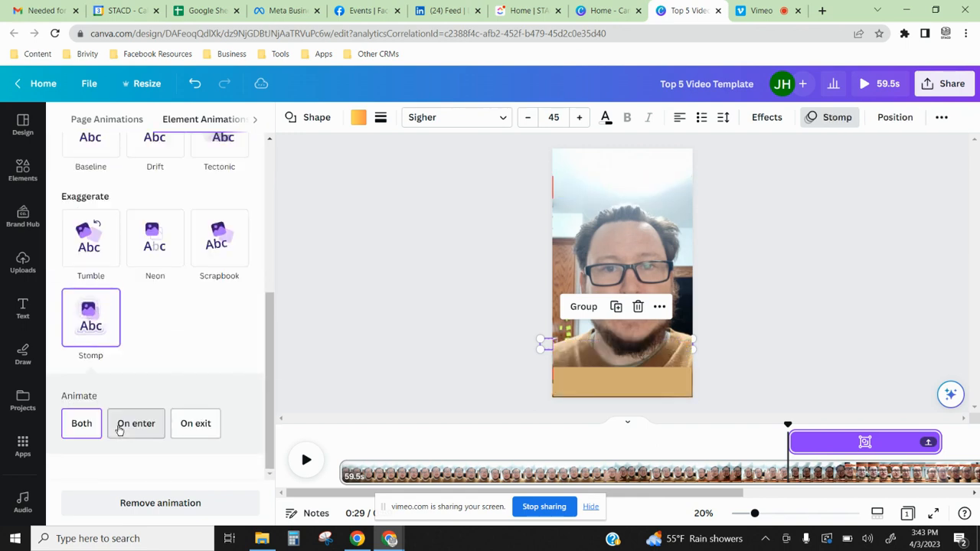
Apply the Tumble animation to the number 2 banner and its text, and play the video on to 0:31
{"action": "left_click", "coordinate": [91, 244]}
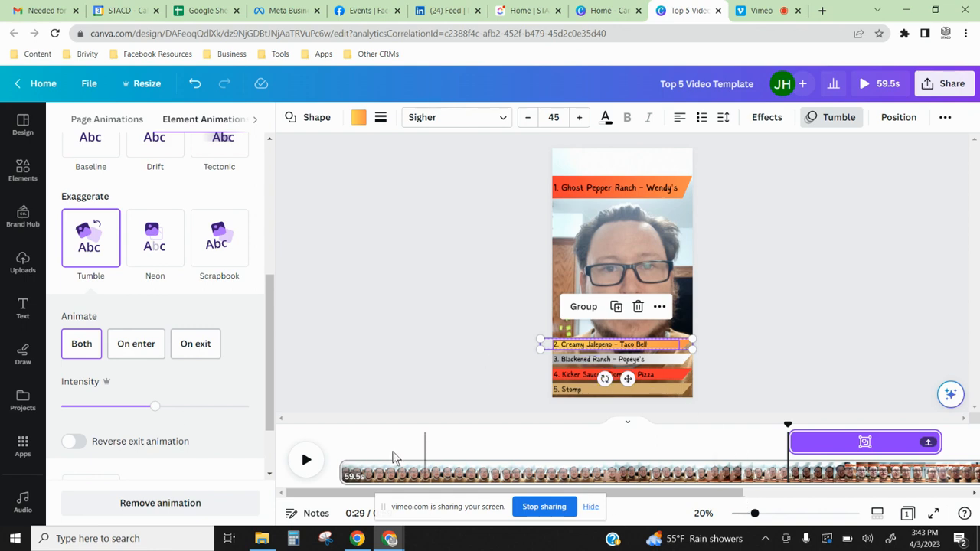
{"action": "left_click", "coordinate": [306, 460]}
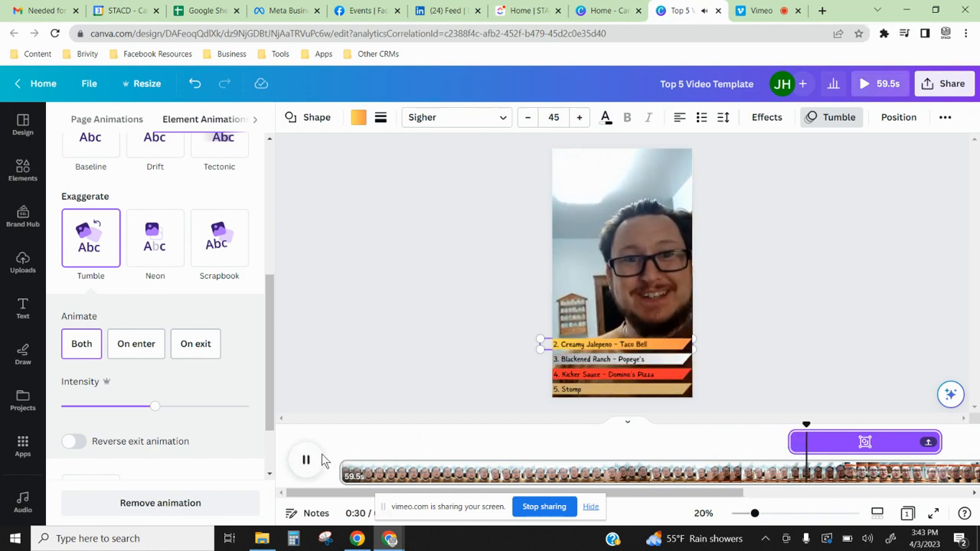
{"action": "left_click", "coordinate": [306, 460]}
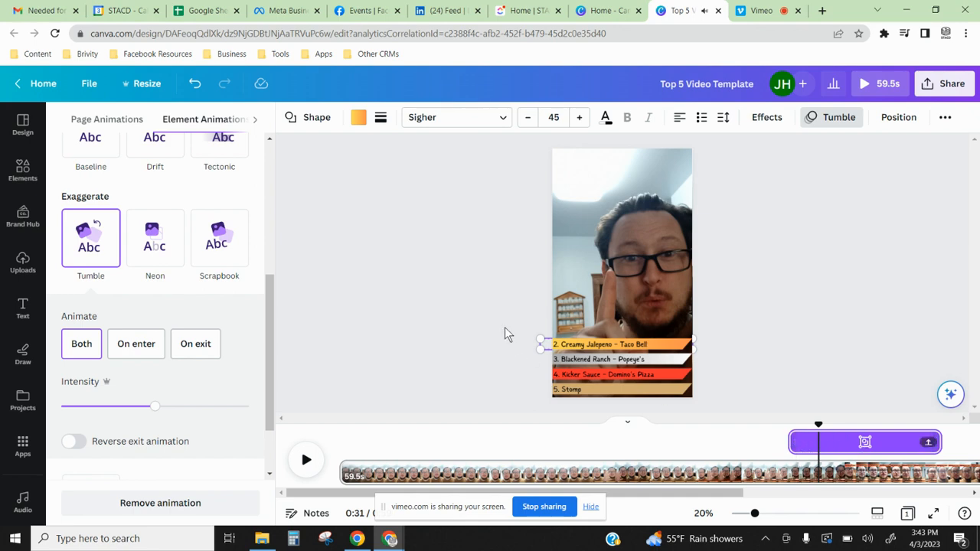
Extend the start of the number 1 banner and its text back to 0:30 and play the video from there
{"action": "left_click", "coordinate": [309, 464]}
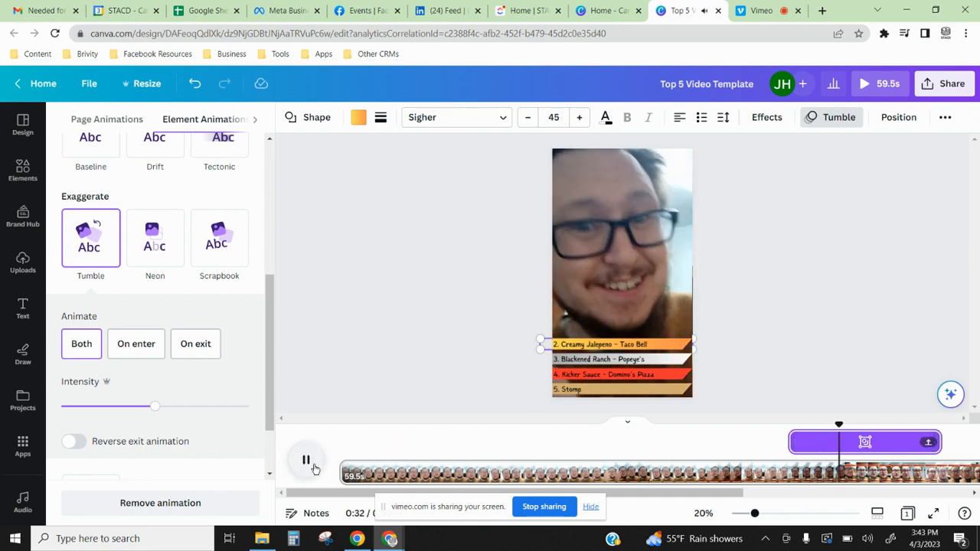
{"action": "left_click", "coordinate": [309, 463]}
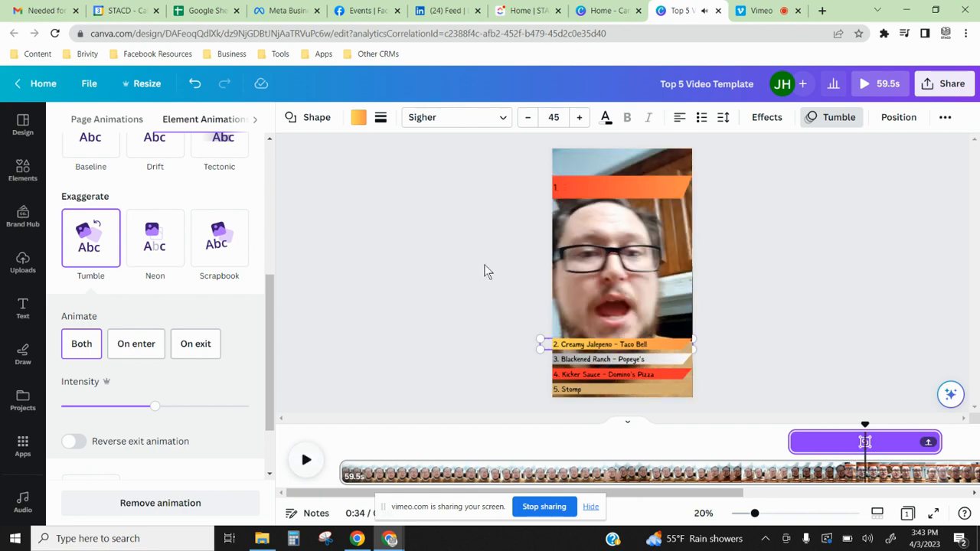
{"action": "left_click_drag", "start_coordinate": [488, 163], "coordinate": [789, 220]}
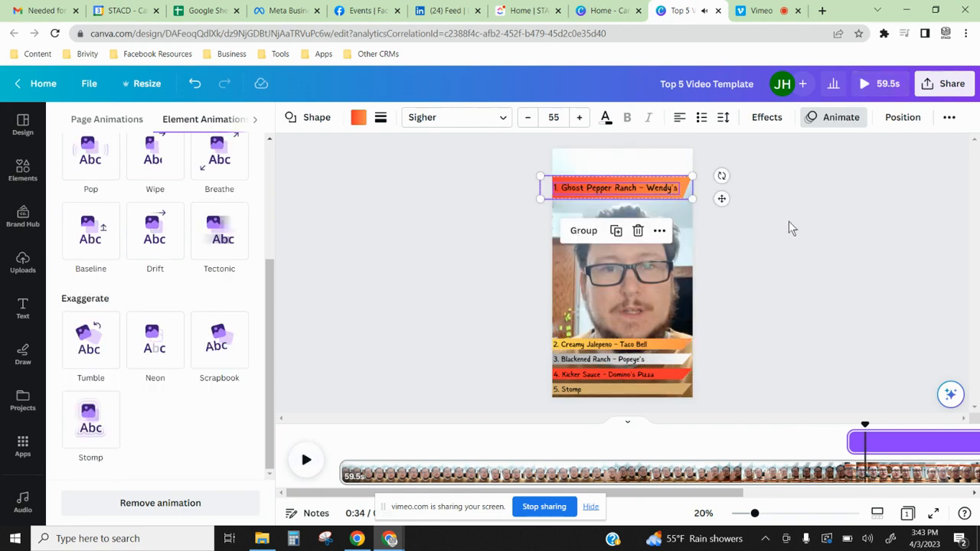
{"action": "left_click_drag", "start_coordinate": [848, 443], "coordinate": [801, 444]}
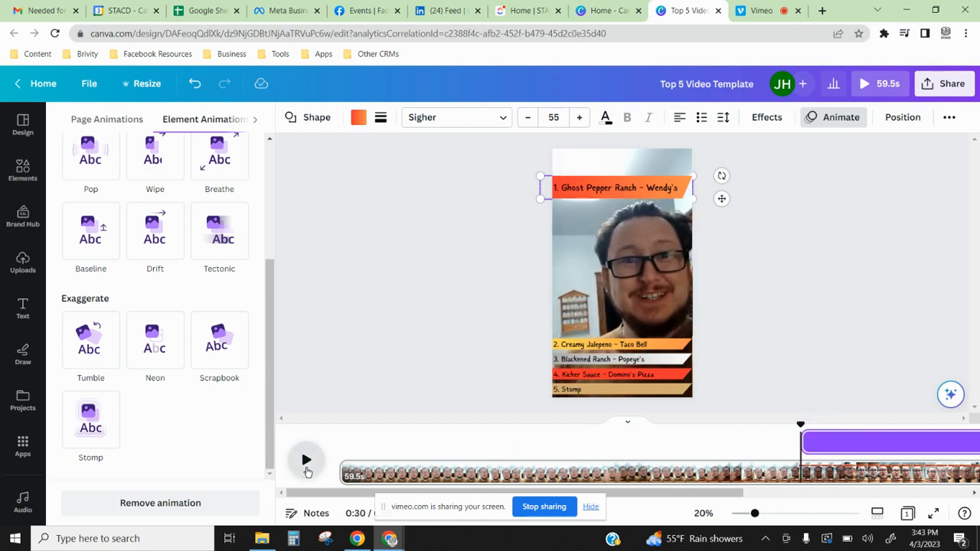
{"action": "left_click", "coordinate": [307, 466]}
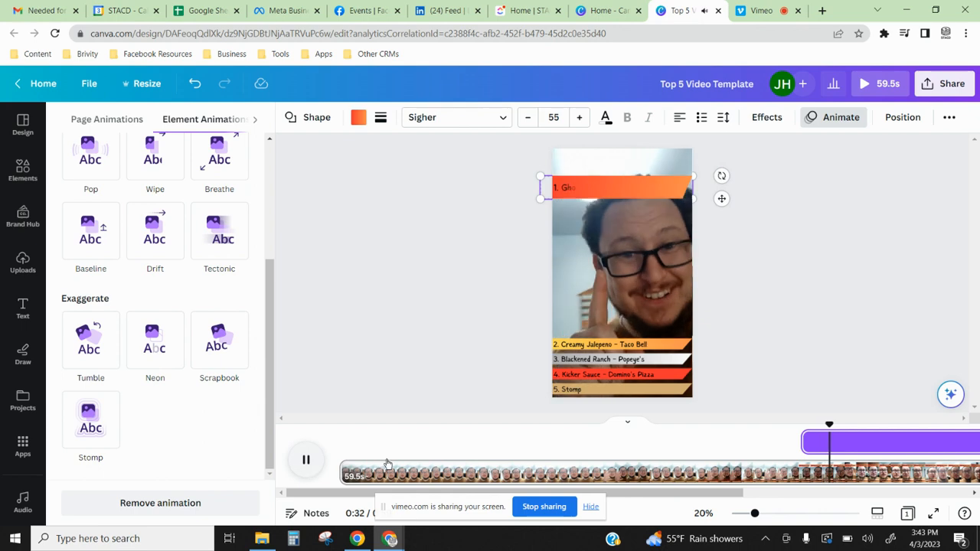
{"action": "left_click", "coordinate": [306, 459]}
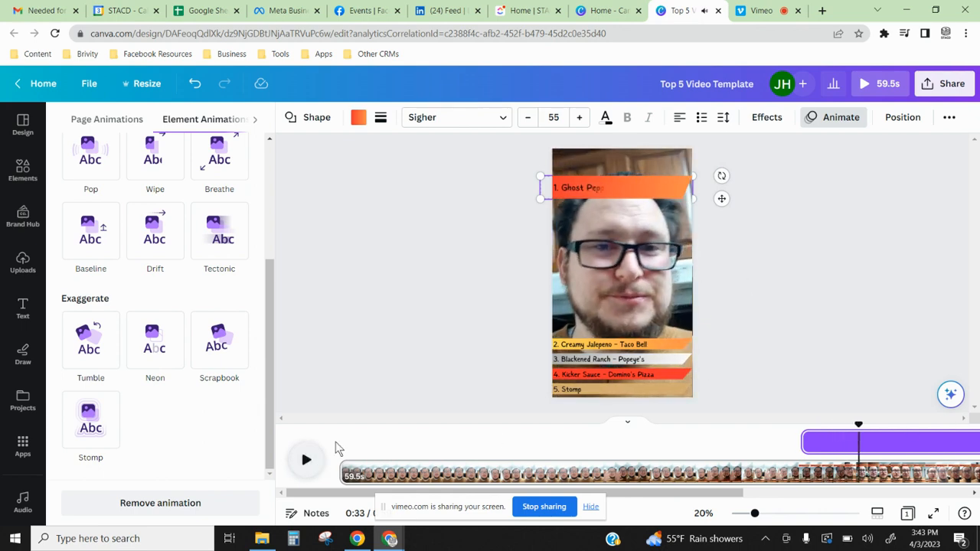
Replace the number 4 banner's text with "4. Baseline"
{"action": "left_click", "coordinate": [570, 372]}
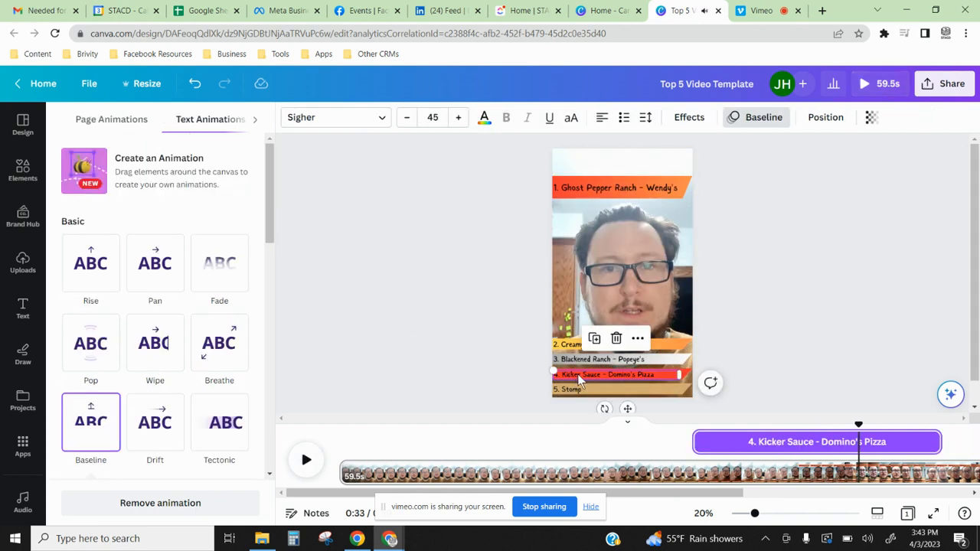
{"action": "double_click", "coordinate": [578, 374]}
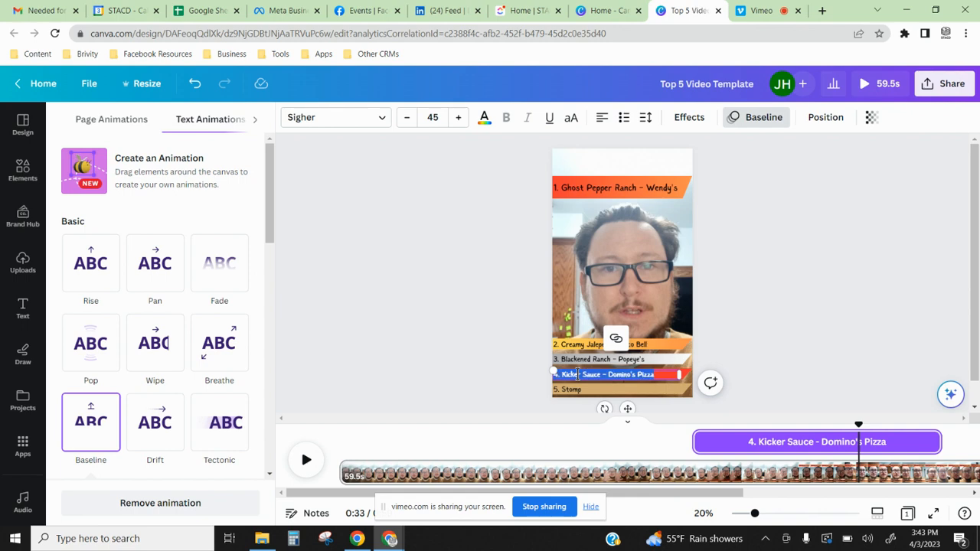
{"action": "key", "text": "BackSpace"}
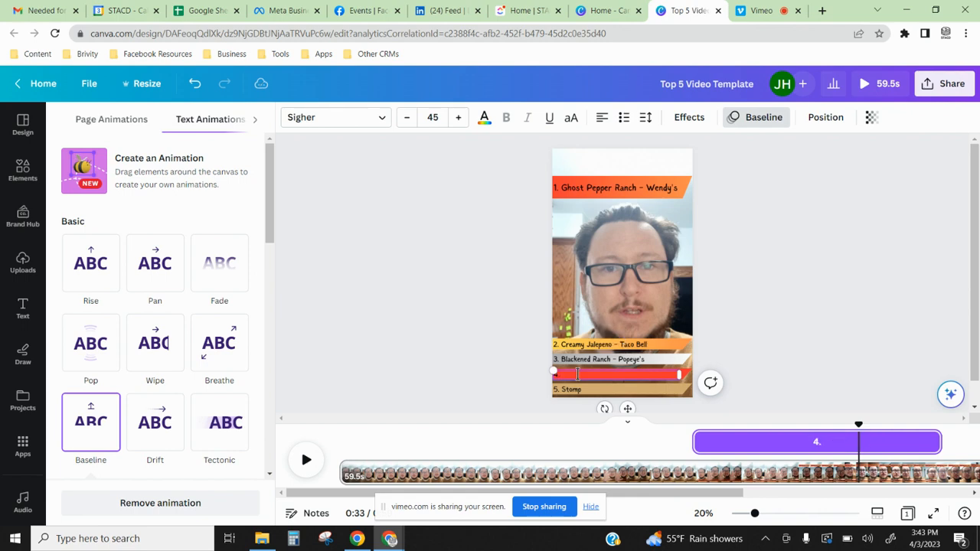
{"action": "type", "text": ". Baseline"}
Replace the number 3 banner's text with "3. wipe"
{"action": "double_click", "coordinate": [624, 359]}
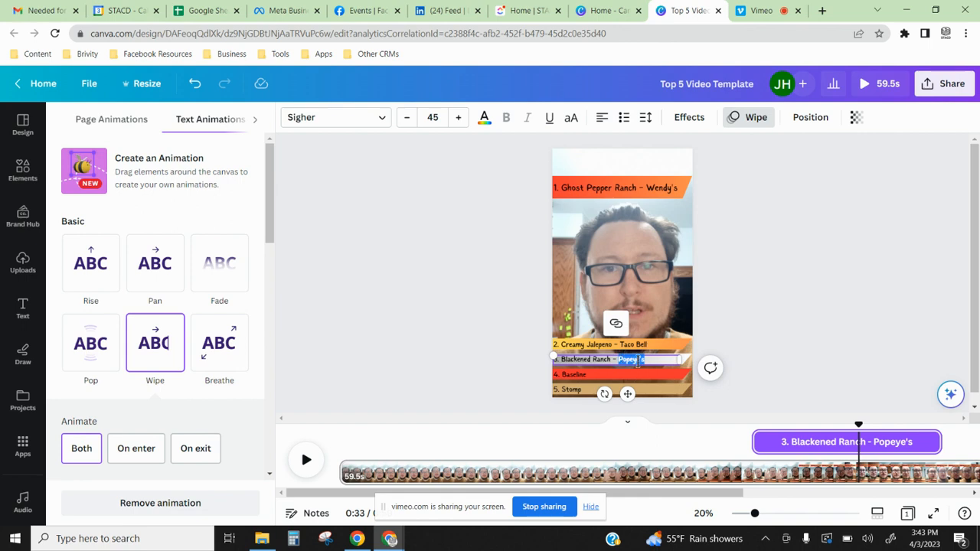
{"action": "triple_click", "coordinate": [637, 362]}
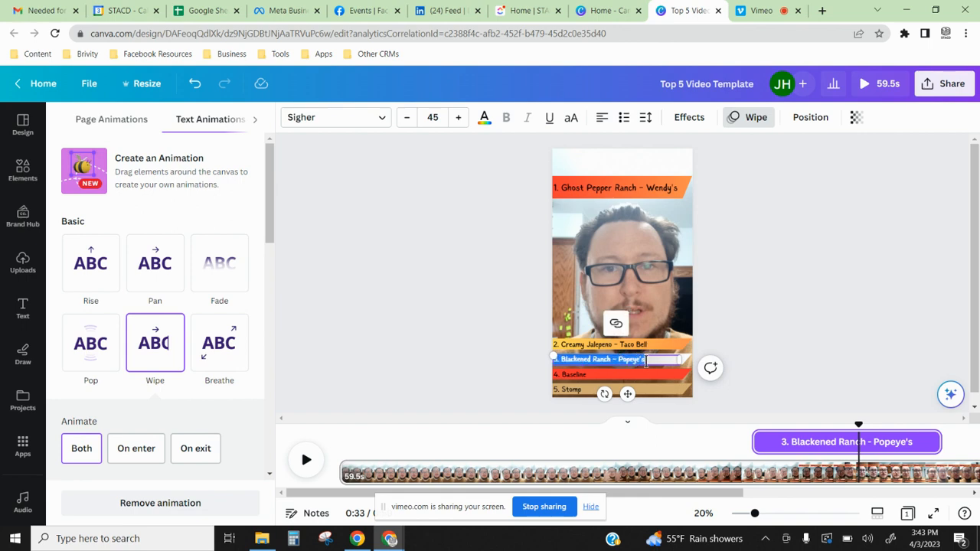
{"action": "type", "text": "3"}
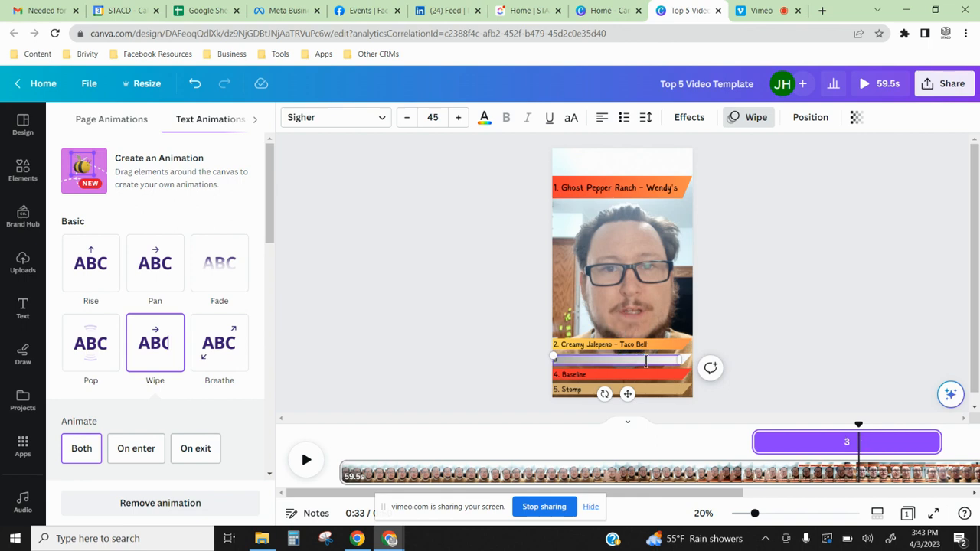
{"action": "type", "text": ". B"}
{"action": "key", "text": "BackSpace"}
{"action": "type", "text": "wipe"}
Replace the number 2 banner's text with "2. number 2"
{"action": "left_click", "coordinate": [638, 343]}
{"action": "left_click", "coordinate": [636, 347]}
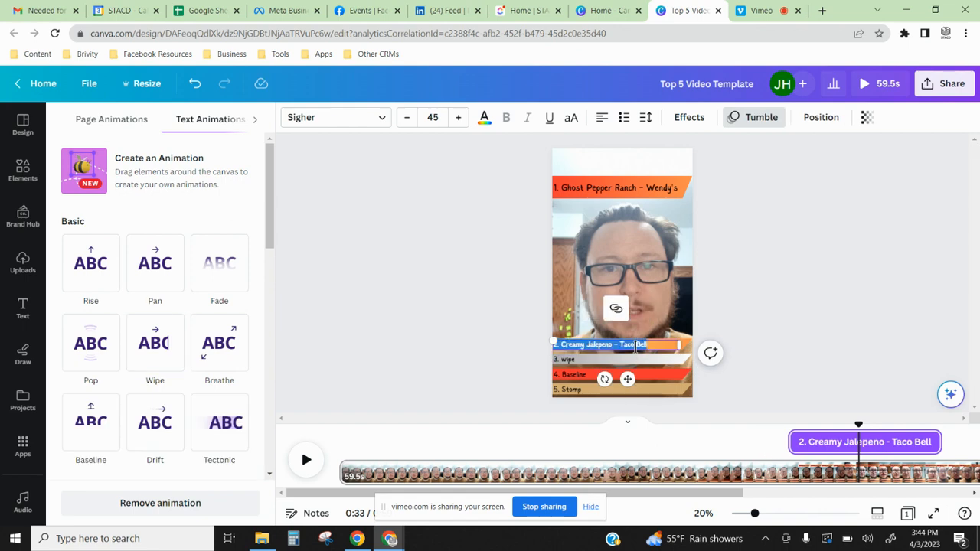
{"action": "left_click_drag", "start_coordinate": [652, 346], "coordinate": [555, 346]}
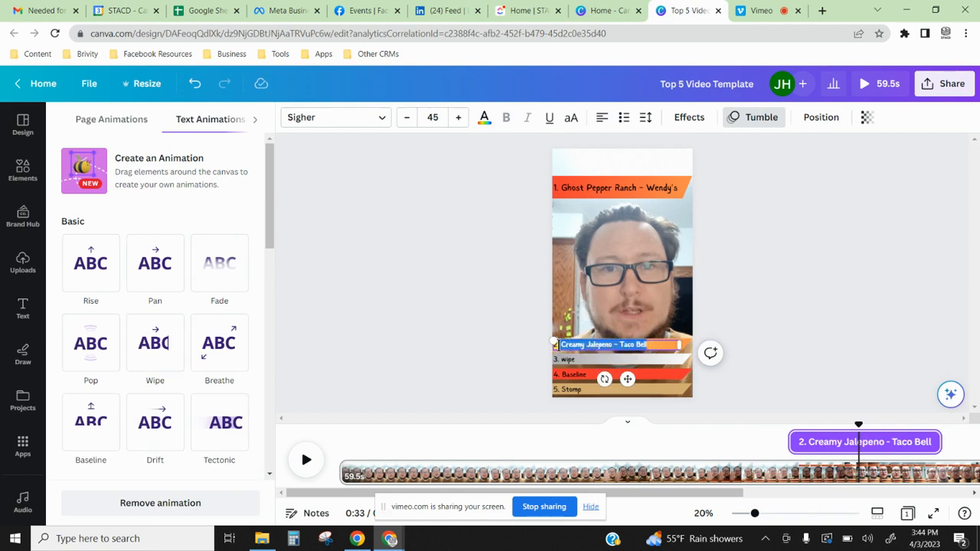
{"action": "type", "text": "num"}
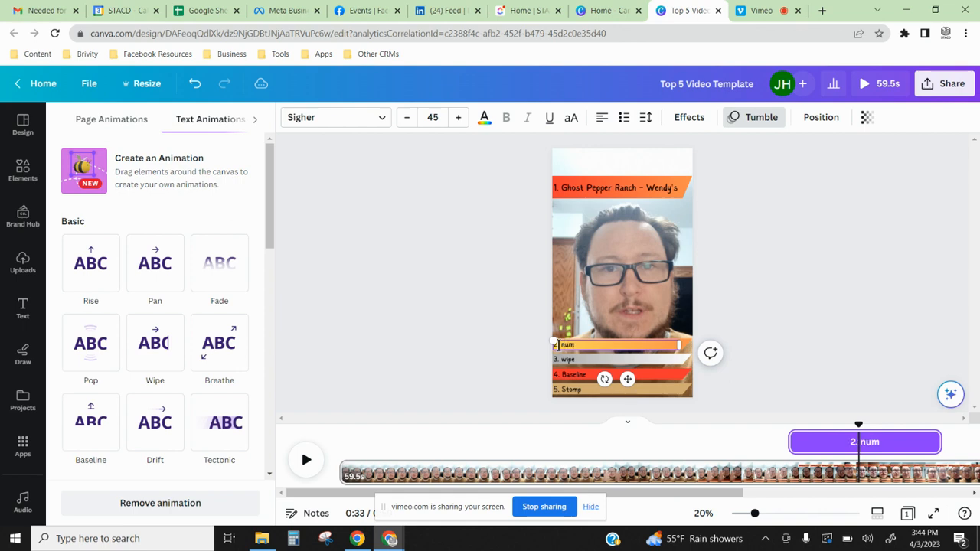
{"action": "type", "text": "ber 2"}
Clear the number 1 banner's text and enter "1." in its place
{"action": "left_click", "coordinate": [615, 187]}
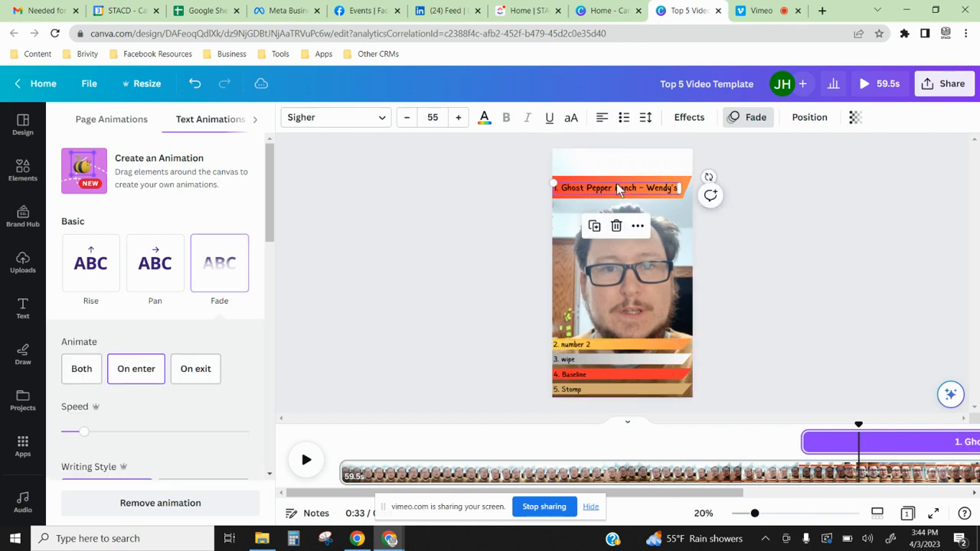
{"action": "double_click", "coordinate": [619, 188]}
{"action": "key", "text": "ctrl+a"}
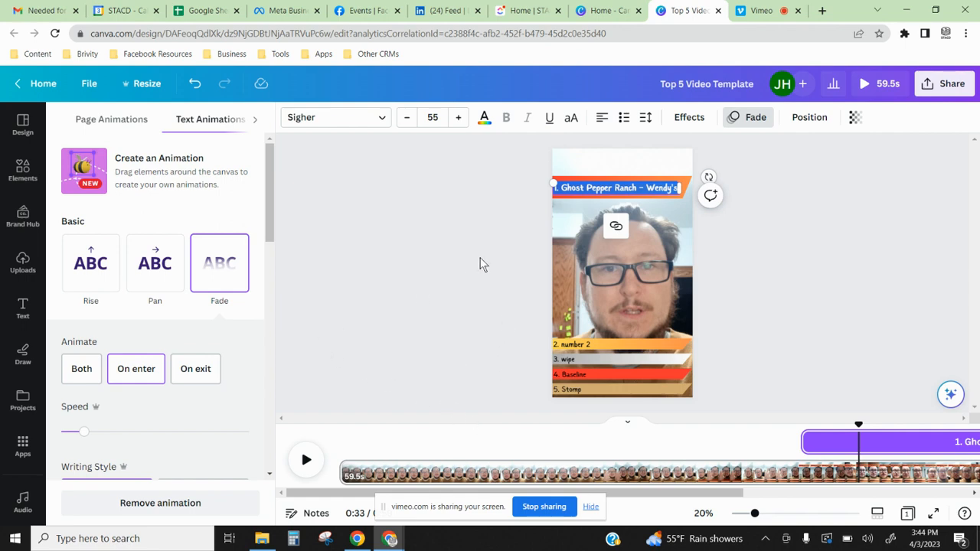
{"action": "key", "text": "BackSpace"}
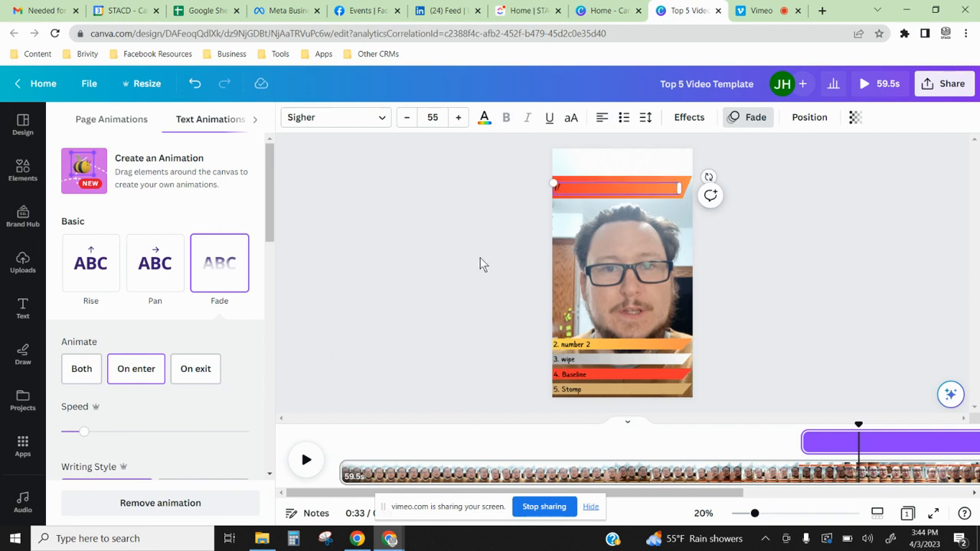
{"action": "type", "text": "1."}
{"action": "key", "text": "BackSpace"}
{"action": "type", "text": "1."}
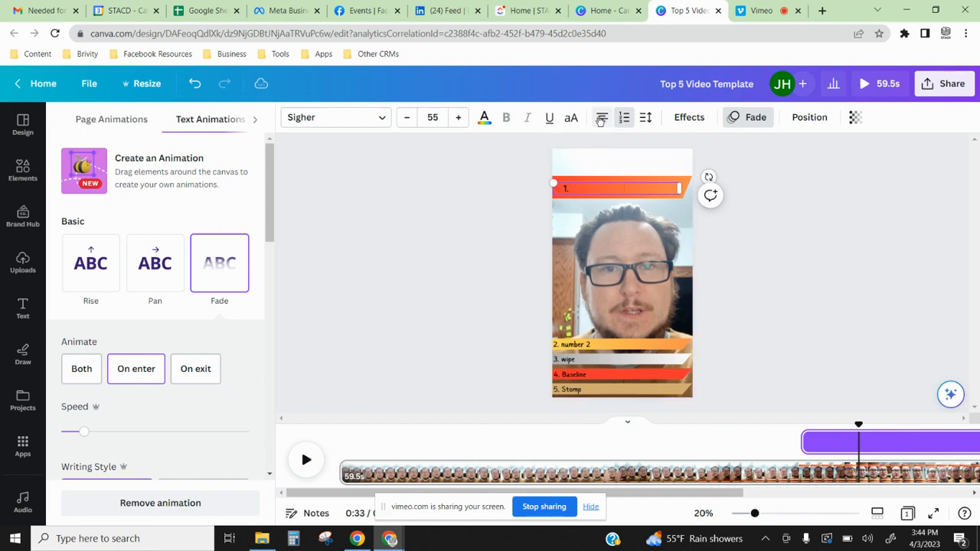
Remove the list formatting from the number 1 banner's text and complete it as a left-aligned "1. Goat"
{"action": "left_click", "coordinate": [623, 119]}
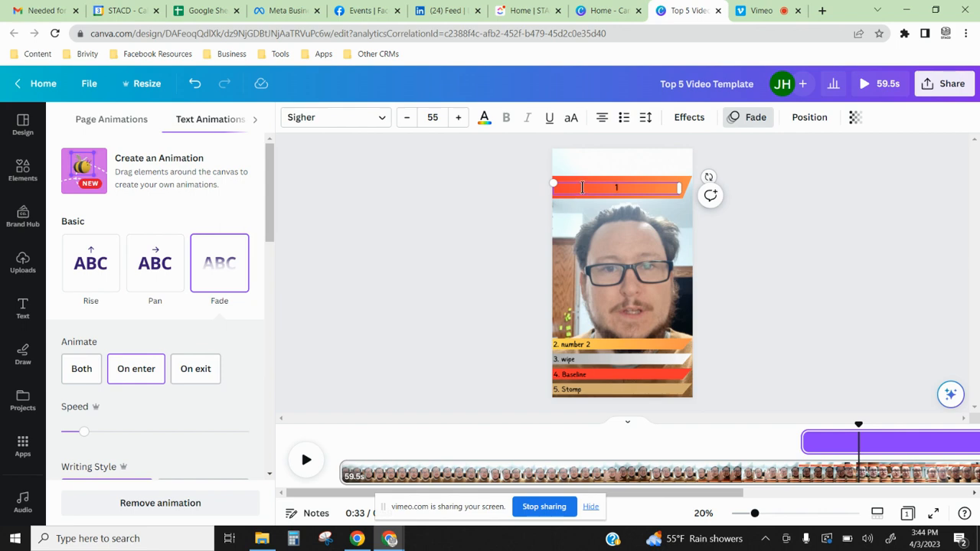
{"action": "left_click", "coordinate": [604, 124]}
{"action": "left_click", "coordinate": [603, 125]}
{"action": "left_click", "coordinate": [603, 122]}
{"action": "type", "text": "G"}
{"action": "type", "text": "."}
{"action": "left_click", "coordinate": [804, 250]}
Play the video to 0:42 to check the banners, and return the playhead to 0:38
{"action": "left_click", "coordinate": [306, 471]}
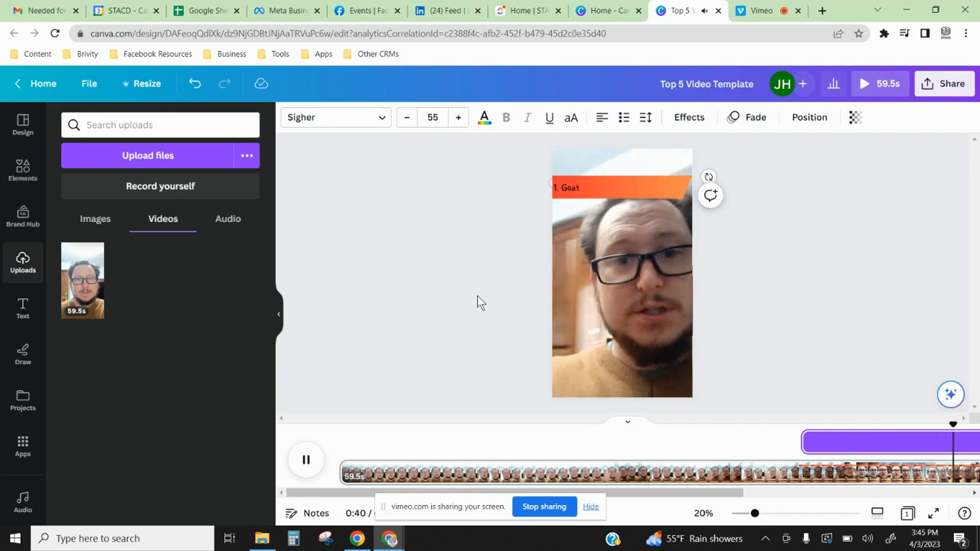
{"action": "left_click", "coordinate": [307, 461]}
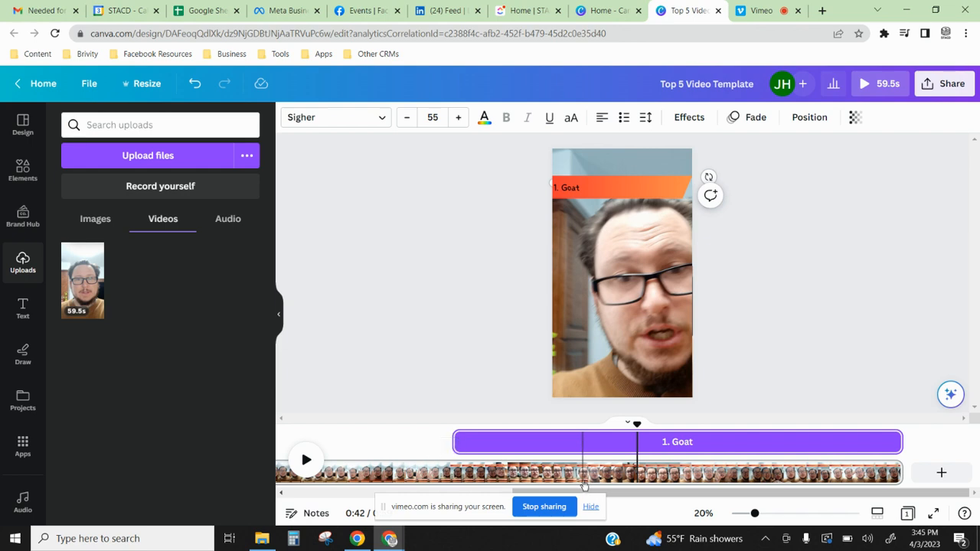
{"action": "left_click", "coordinate": [584, 486]}
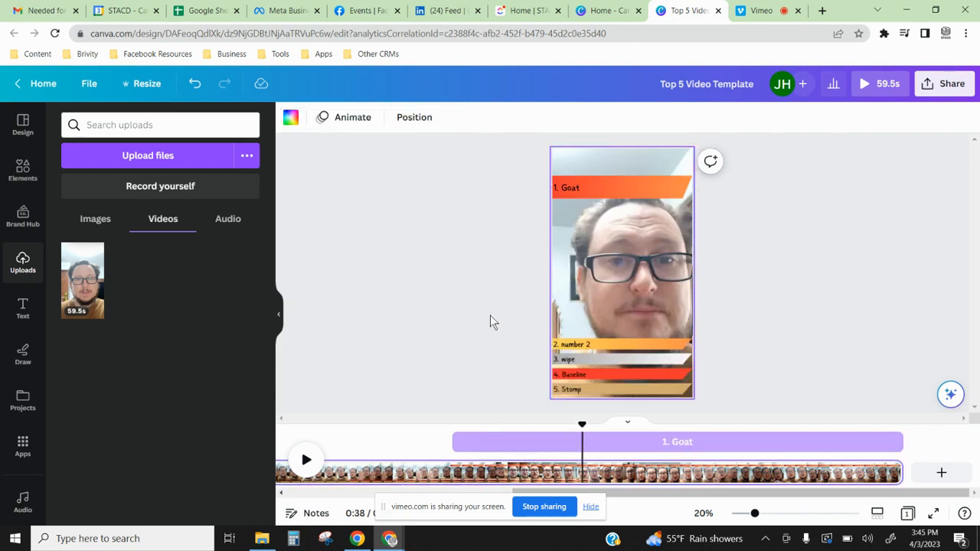
Copy the number 2 to 5 banners with their texts and paste the duplicates onto the video at 0:38
{"action": "left_click_drag", "start_coordinate": [491, 317], "coordinate": [708, 406]}
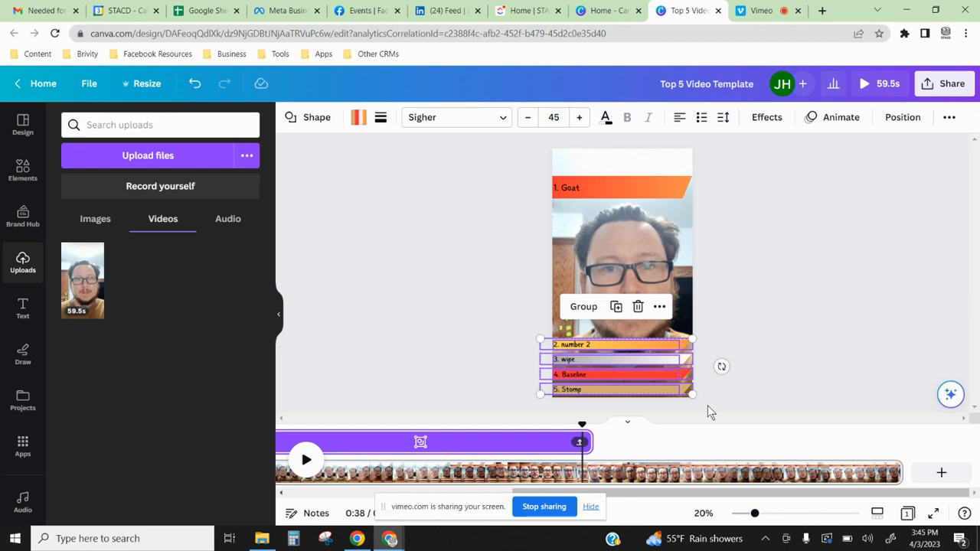
{"action": "left_click", "coordinate": [769, 328]}
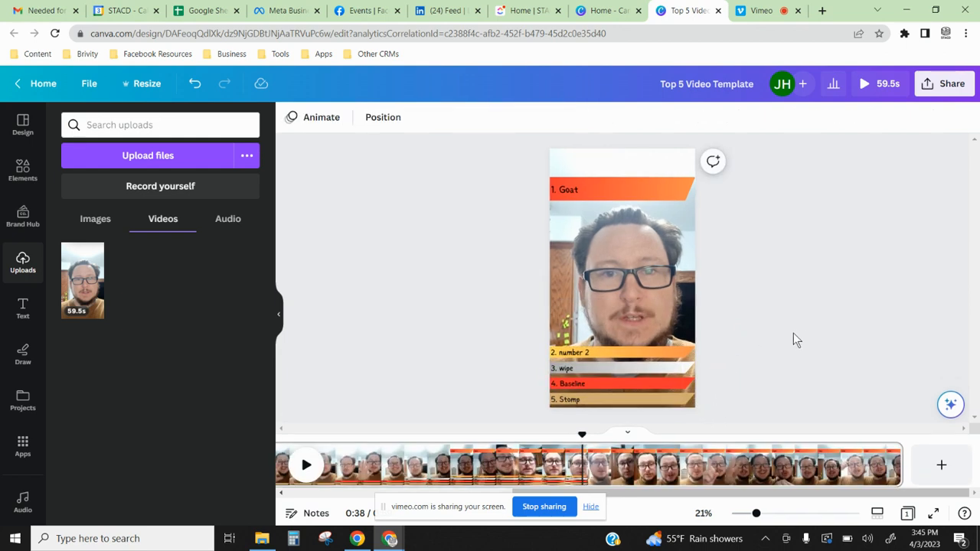
{"action": "left_click_drag", "start_coordinate": [458, 343], "coordinate": [495, 387]}
{"action": "left_click", "coordinate": [621, 288]}
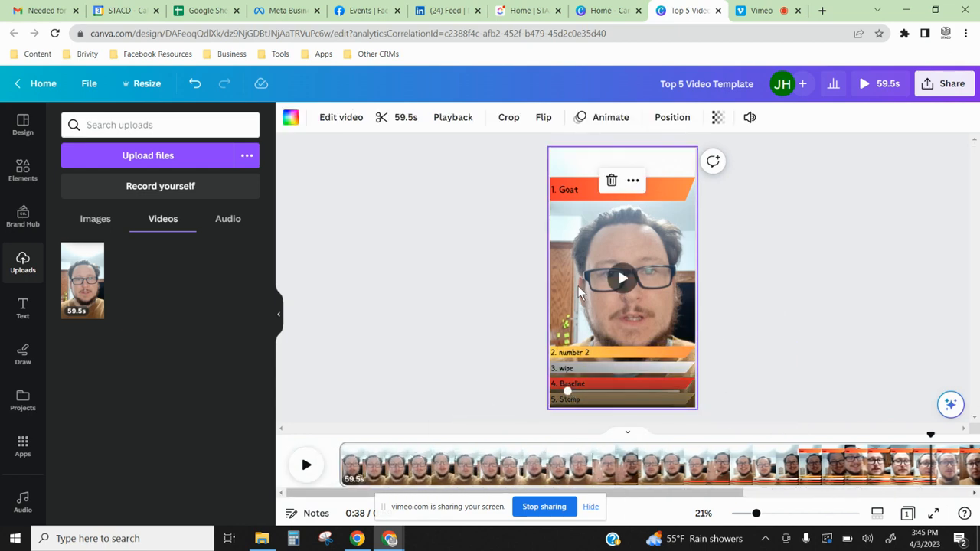
{"action": "key", "text": "ctrl+v"}
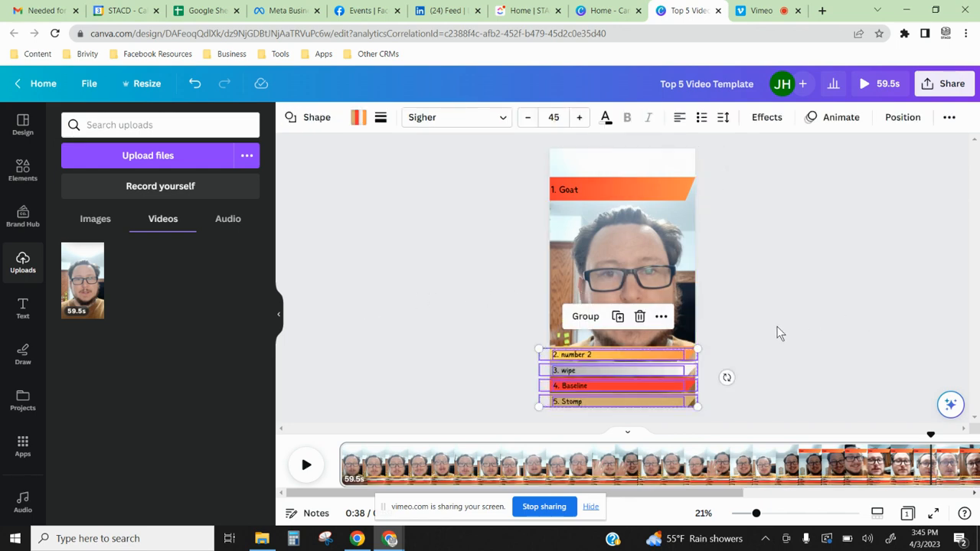
Try sending the pasted banners backward, to the back, and forward again in the layer order
{"action": "left_click", "coordinate": [661, 318]}
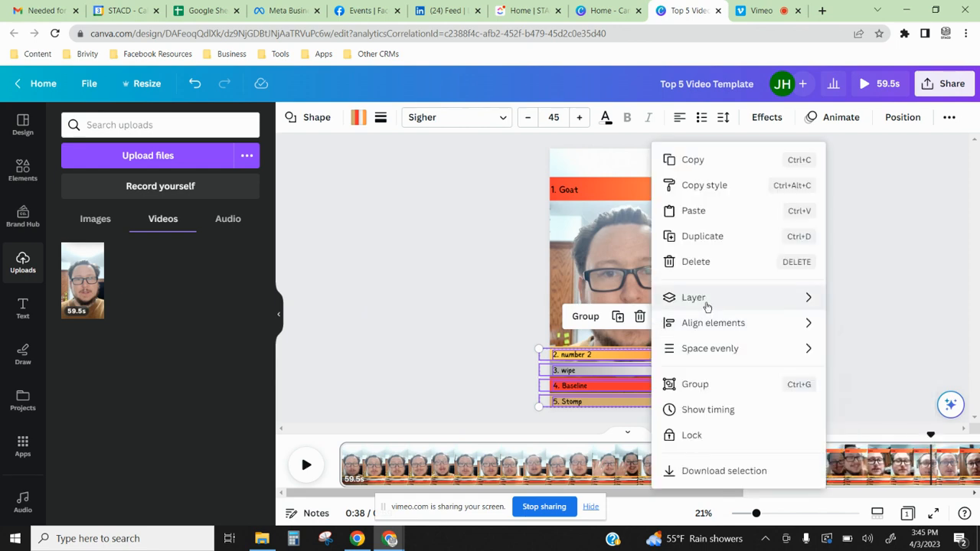
{"action": "mouse_move", "coordinate": [718, 305]}
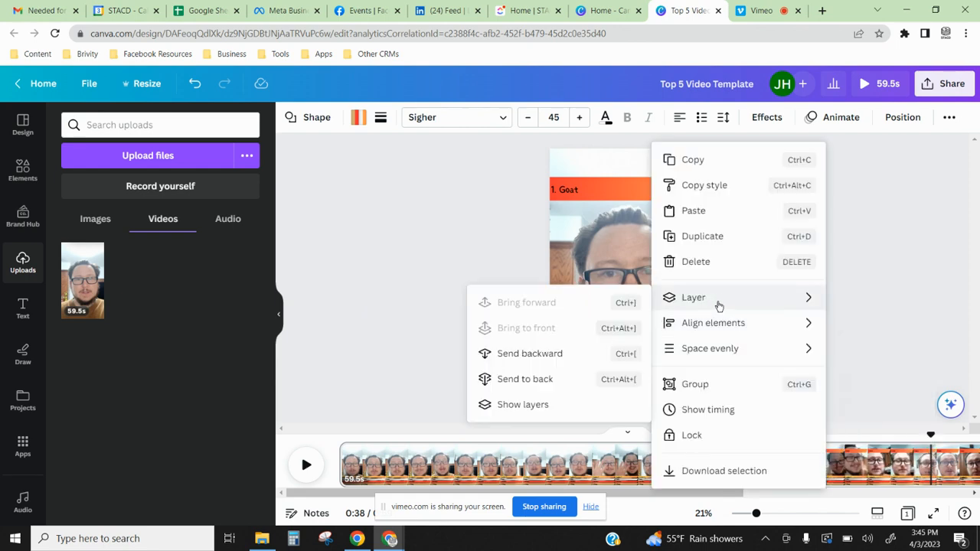
{"action": "left_click", "coordinate": [553, 359]}
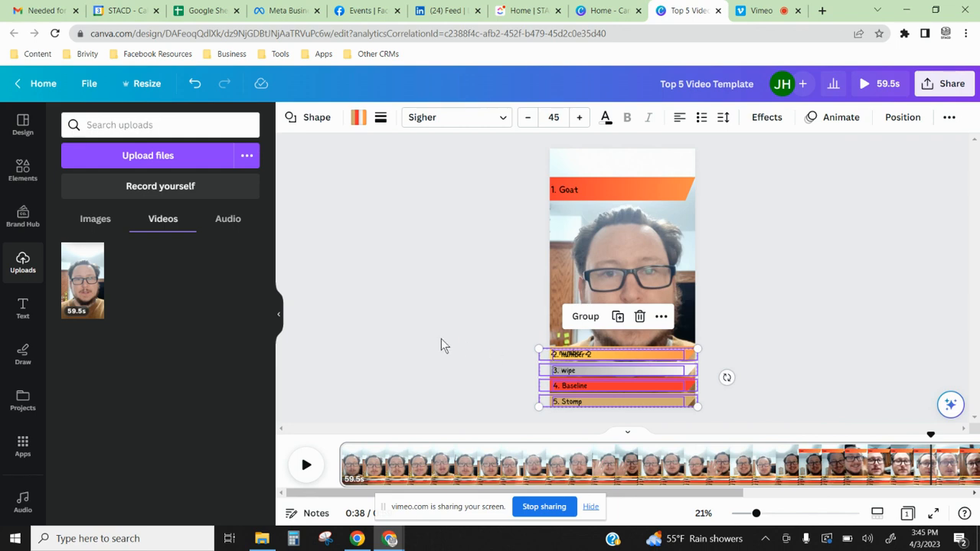
{"action": "left_click", "coordinate": [661, 318]}
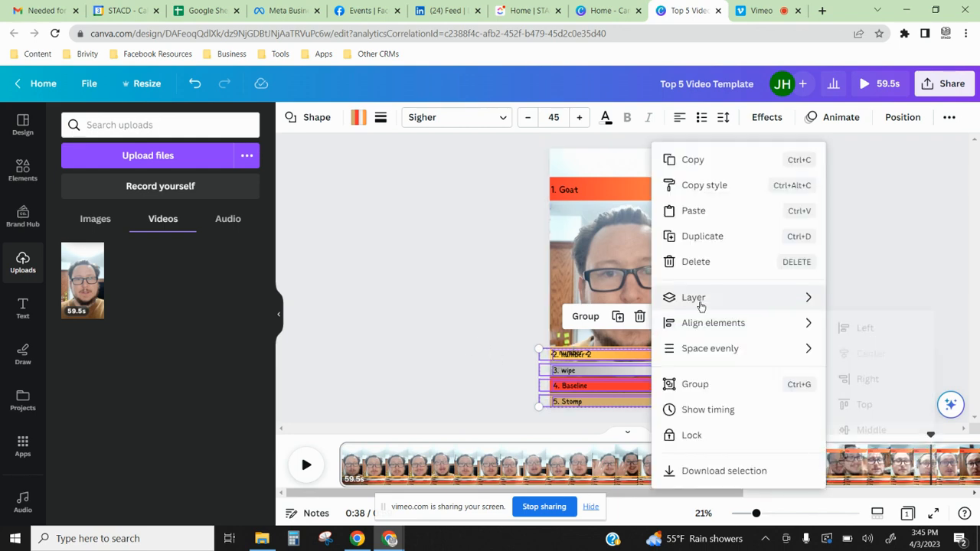
{"action": "mouse_move", "coordinate": [703, 304]}
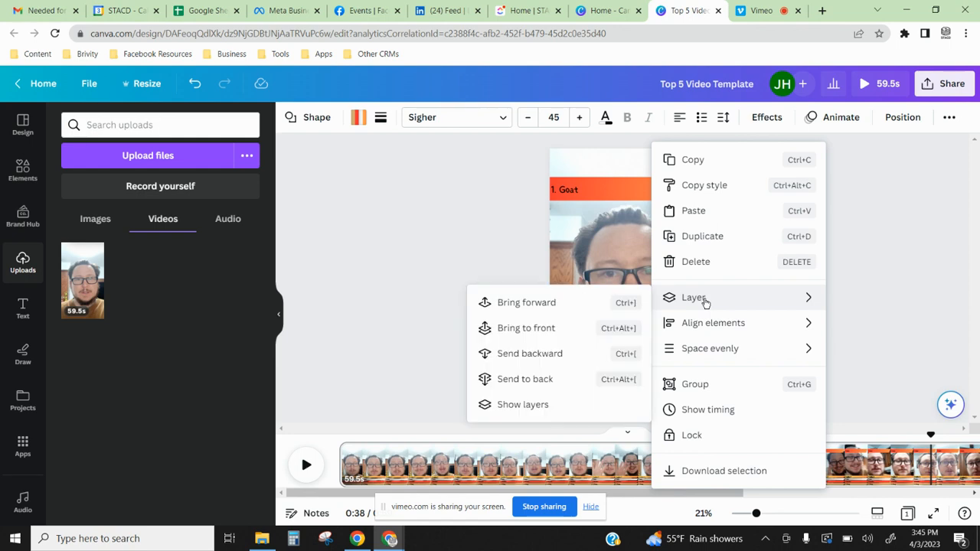
{"action": "left_click", "coordinate": [553, 380]}
{"action": "left_click", "coordinate": [661, 317]}
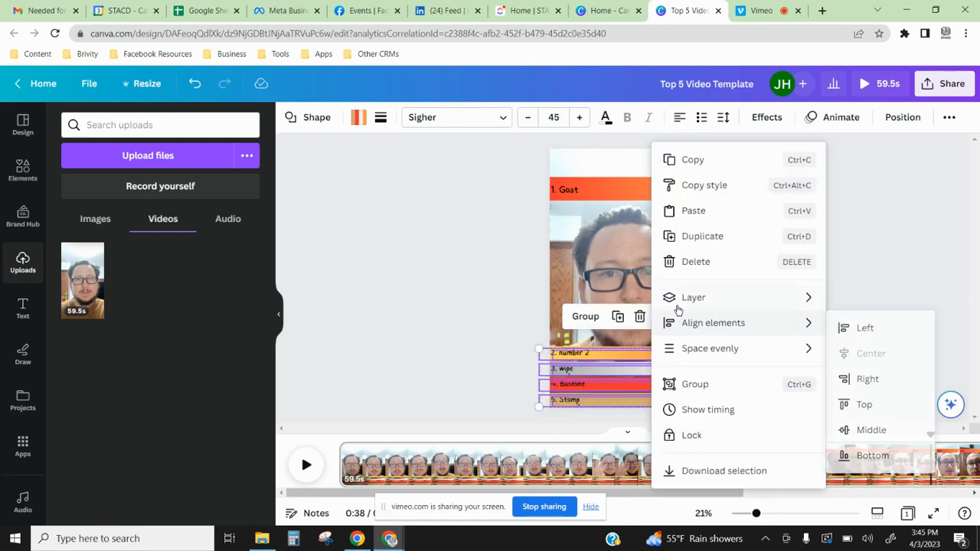
{"action": "mouse_move", "coordinate": [684, 309]}
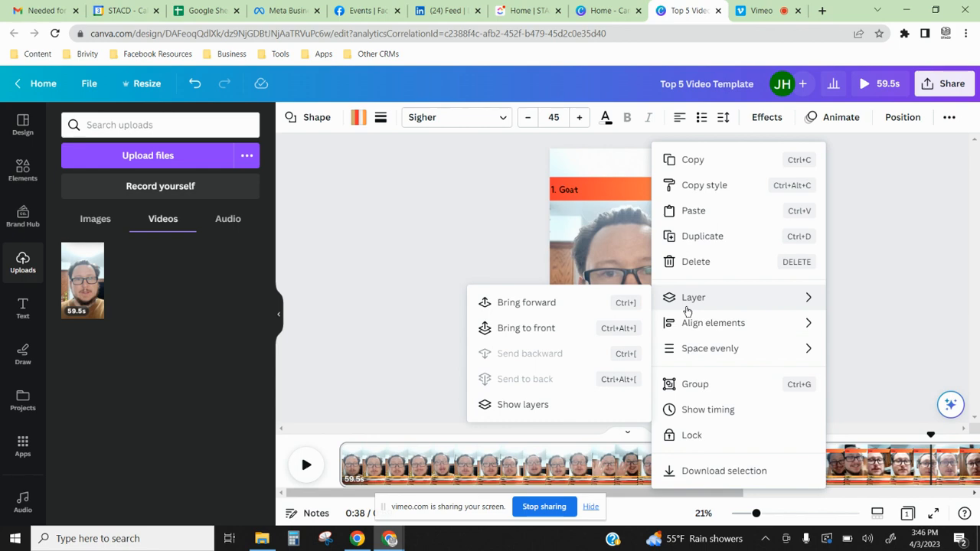
{"action": "left_click", "coordinate": [526, 307]}
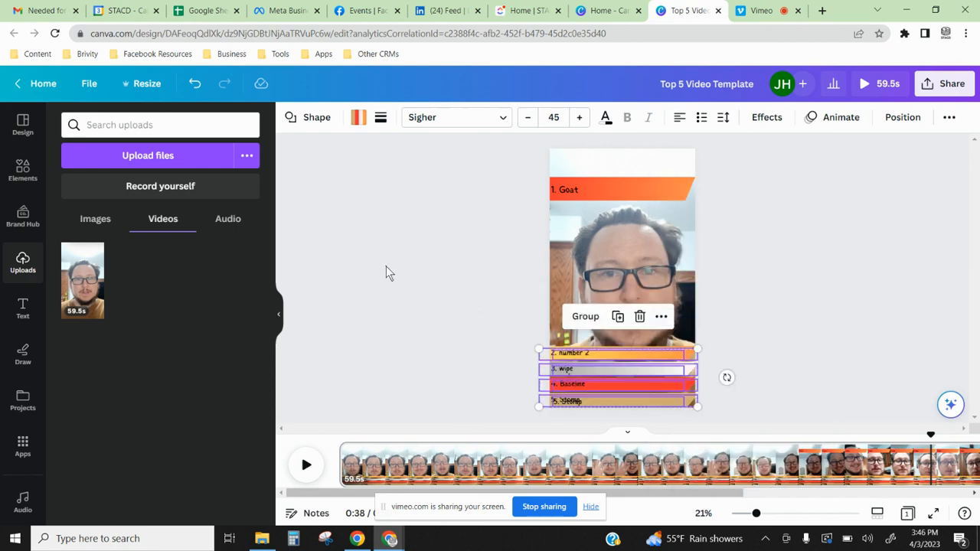
{"action": "left_click", "coordinate": [471, 252]}
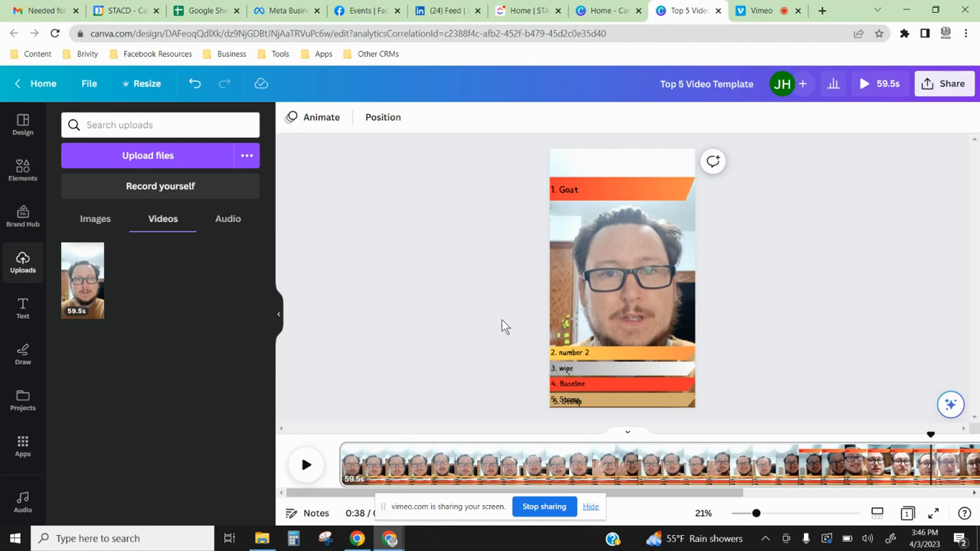
Undo the layer order changes and the pasting of the banner copies
{"action": "key", "text": "ctrl+z"}
{"action": "key", "text": "ctrl+z"}
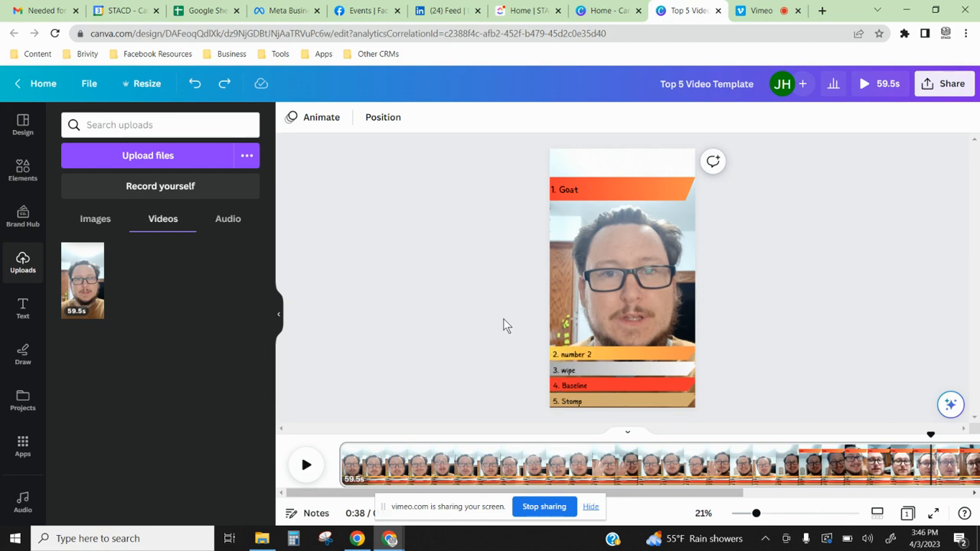
{"action": "key", "text": "ctrl+z"}
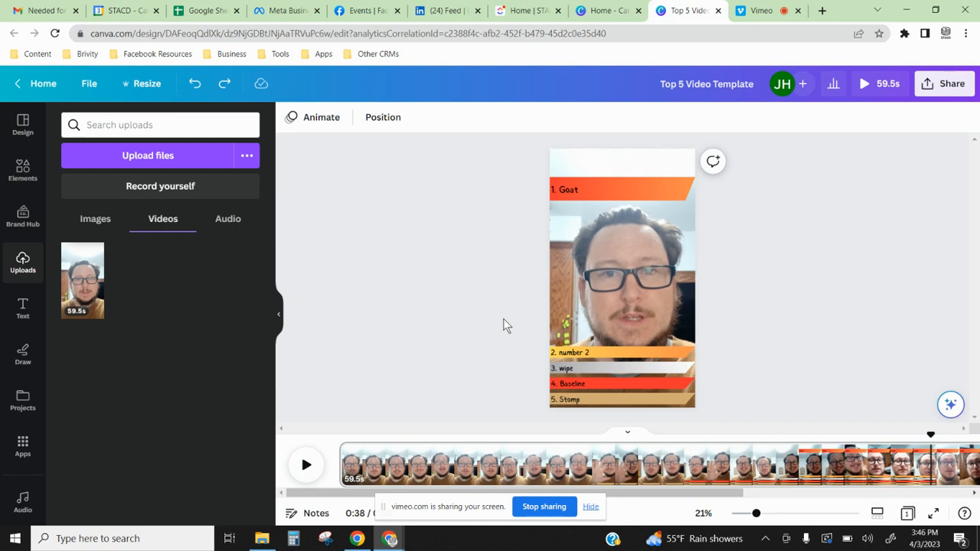
Restore the pasted banner copies and try to line them up over the originals, and undo both the move and the paste
{"action": "key", "text": "ctrl+y"}
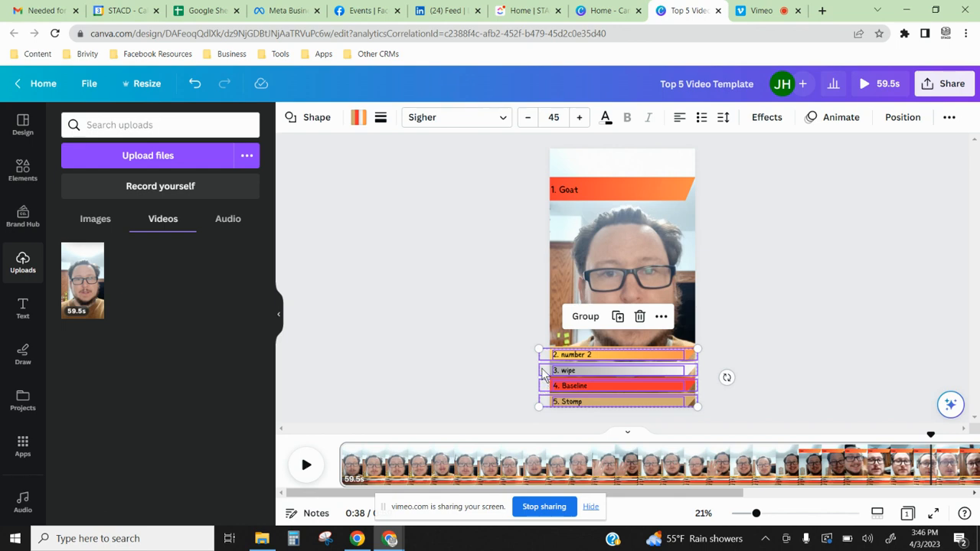
{"action": "left_click_drag", "start_coordinate": [542, 376], "coordinate": [543, 366]}
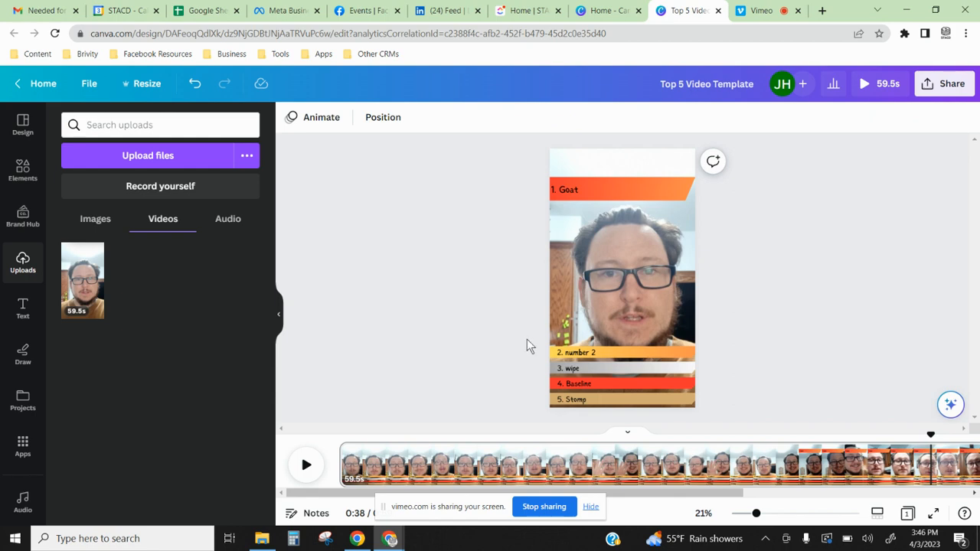
{"action": "left_click_drag", "start_coordinate": [478, 324], "coordinate": [726, 416]}
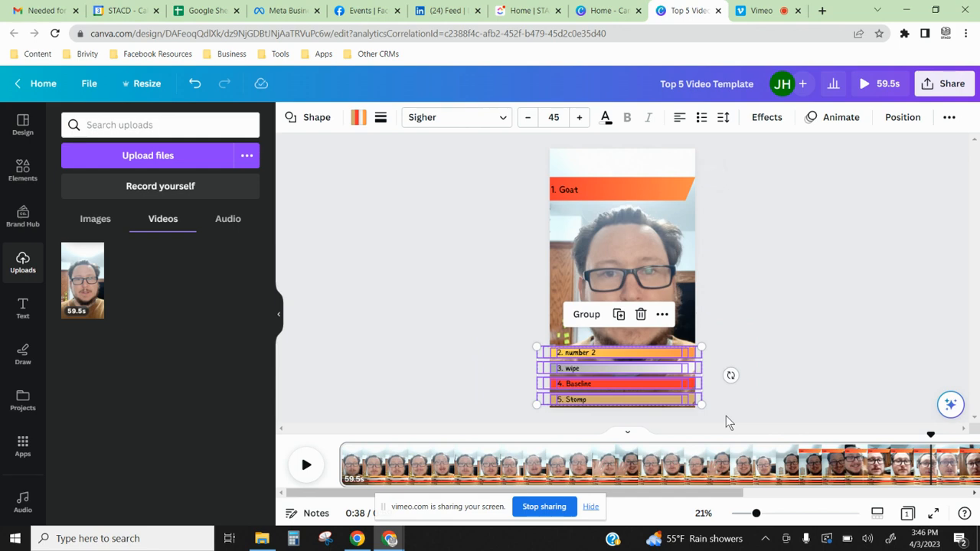
{"action": "left_click", "coordinate": [834, 338]}
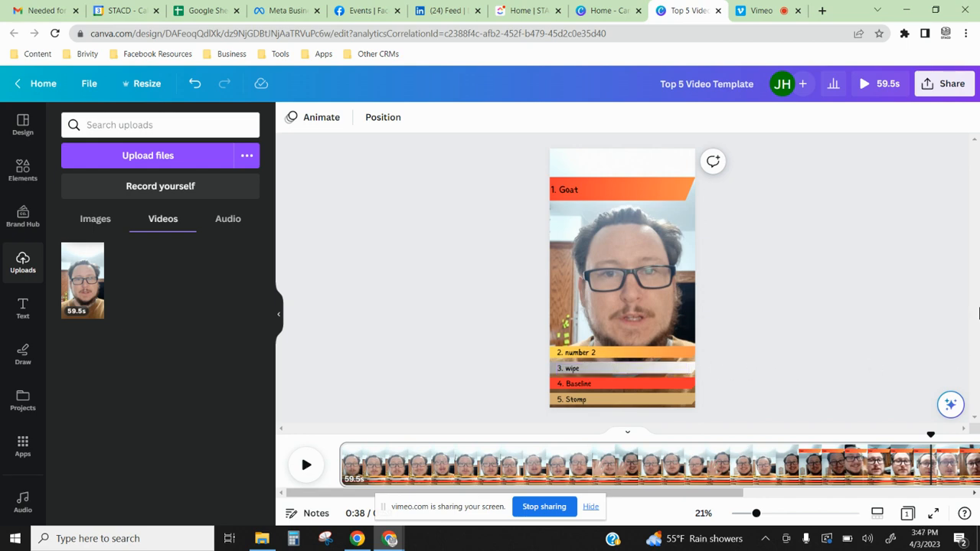
{"action": "key", "text": "ctrl+z"}
{"action": "key", "text": "ctrl+z"}
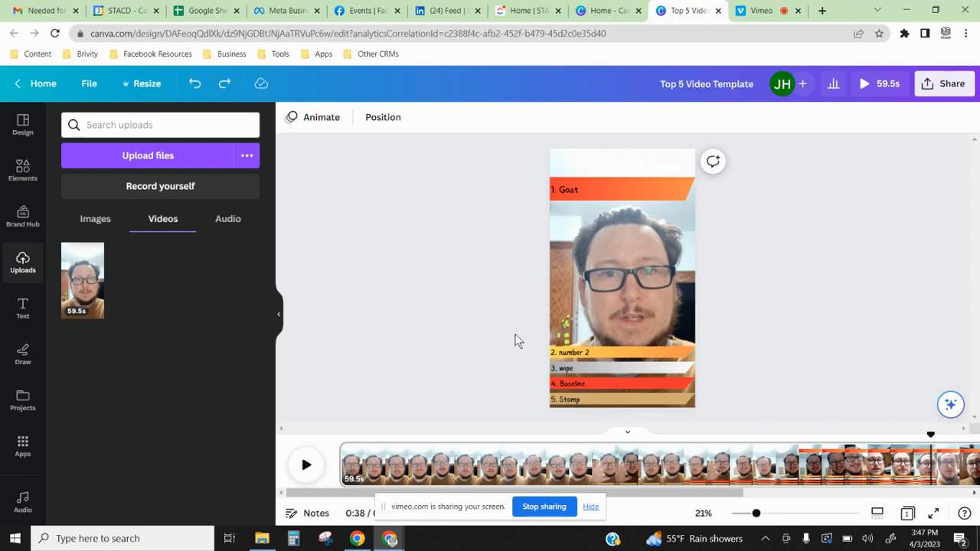
Move banners 2 to 5 up to the middle of the video and place a pasted copy of them near its lower edge
{"action": "left_click_drag", "start_coordinate": [517, 340], "coordinate": [728, 418]}
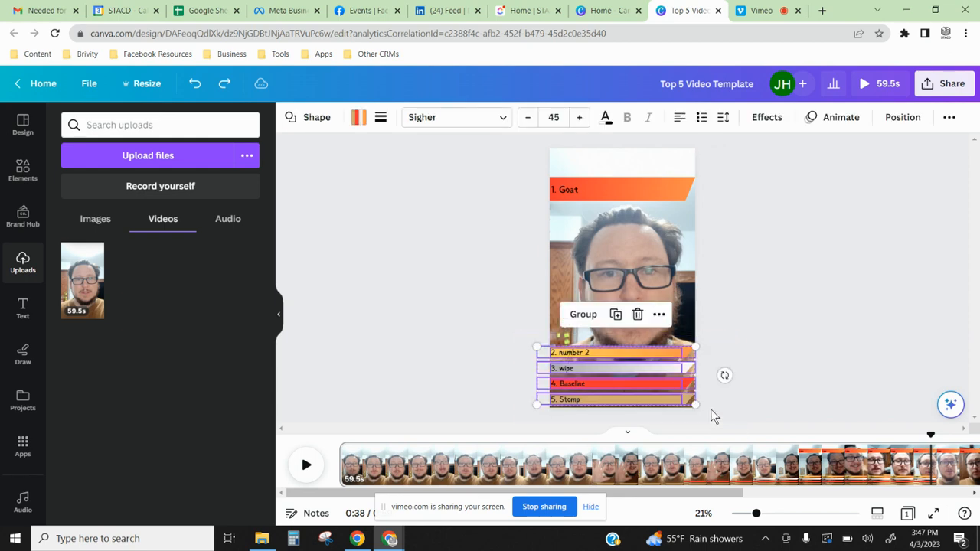
{"action": "left_click_drag", "start_coordinate": [639, 375], "coordinate": [640, 259]}
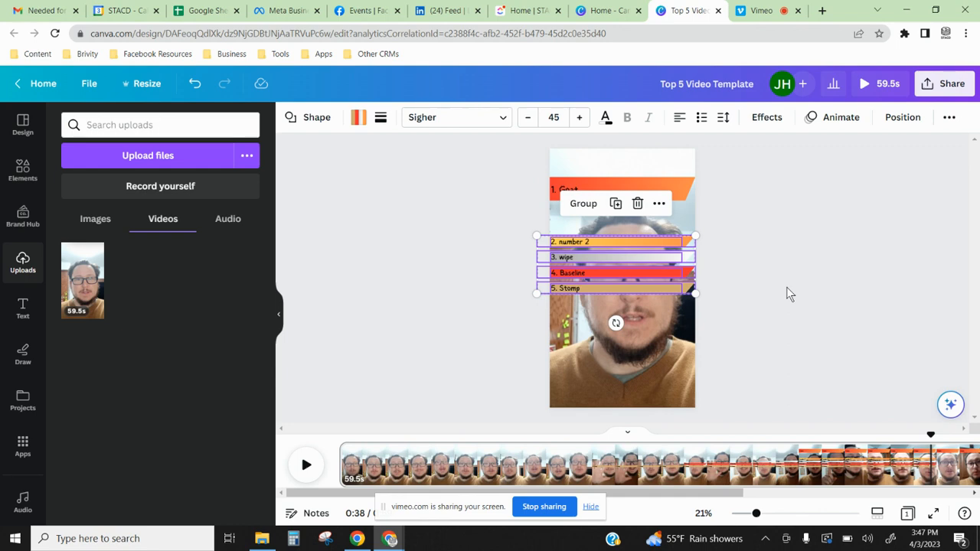
{"action": "key", "text": "ctrl+v"}
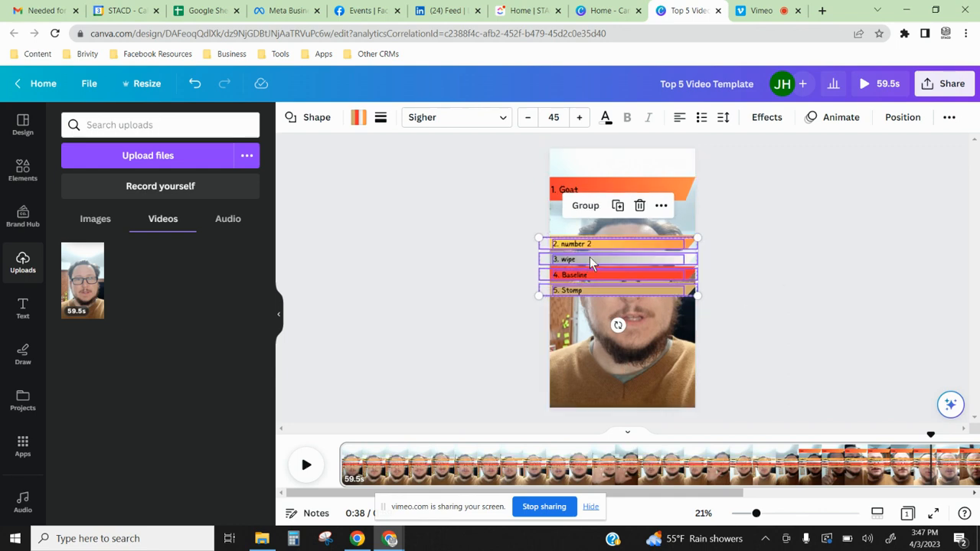
{"action": "left_click_drag", "start_coordinate": [589, 258], "coordinate": [588, 363]}
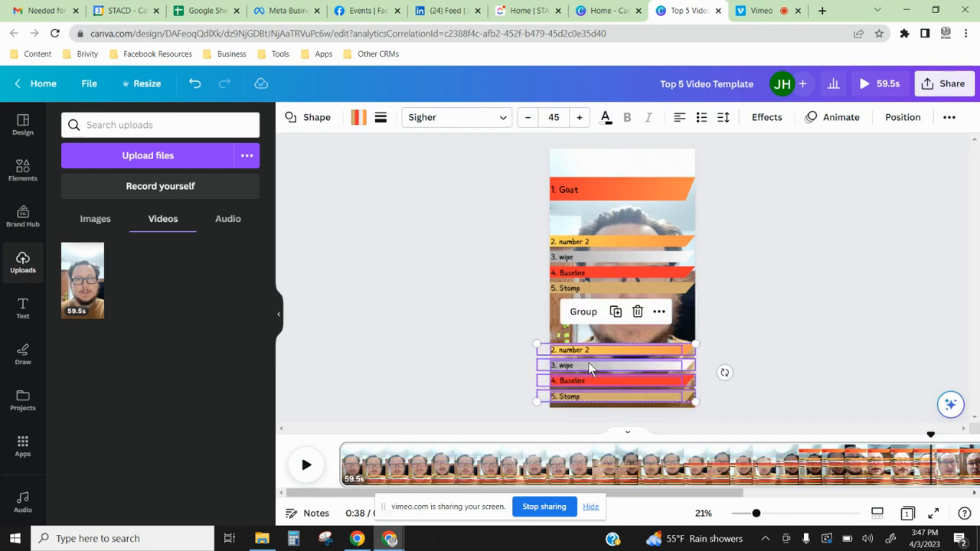
Examine the element alignment and even spacing options available for the copied banners 2 to 5 near the video's lower edge
{"action": "left_click", "coordinate": [657, 314]}
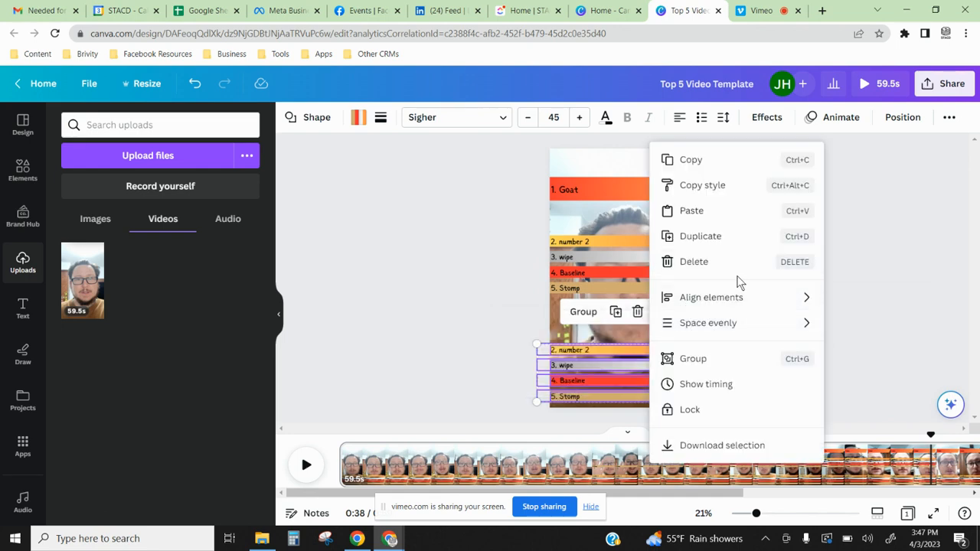
{"action": "left_click", "coordinate": [401, 335]}
{"action": "left_click_drag", "start_coordinate": [487, 333], "coordinate": [720, 409]}
{"action": "left_click", "coordinate": [658, 311]}
{"action": "mouse_move", "coordinate": [714, 303]}
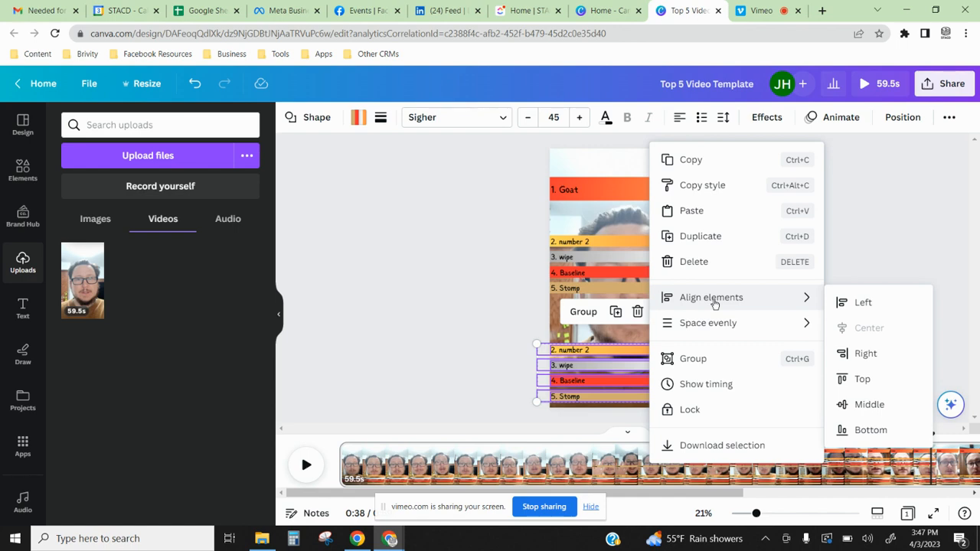
{"action": "mouse_move", "coordinate": [747, 325]}
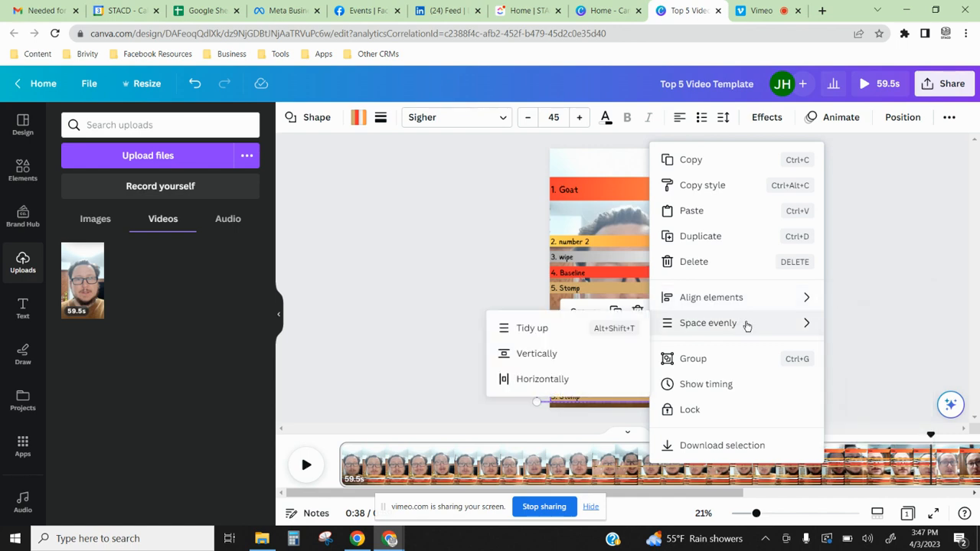
{"action": "left_click", "coordinate": [582, 328]}
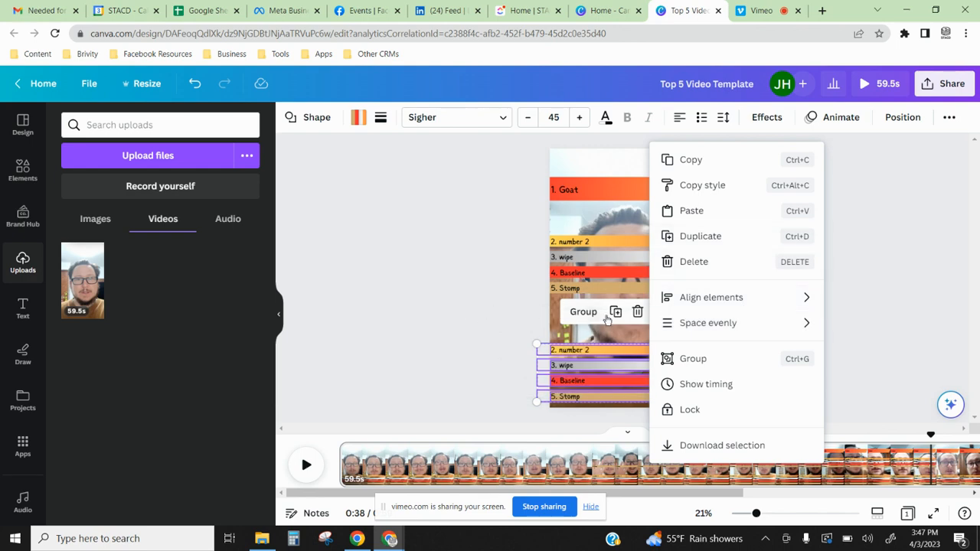
{"action": "left_click", "coordinate": [388, 347]}
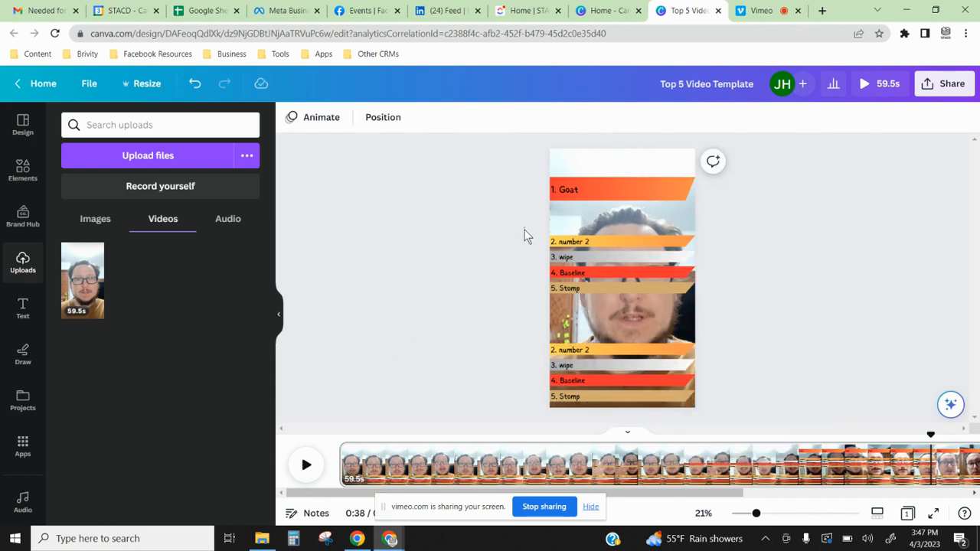
{"action": "left_click_drag", "start_coordinate": [526, 235], "coordinate": [770, 309]}
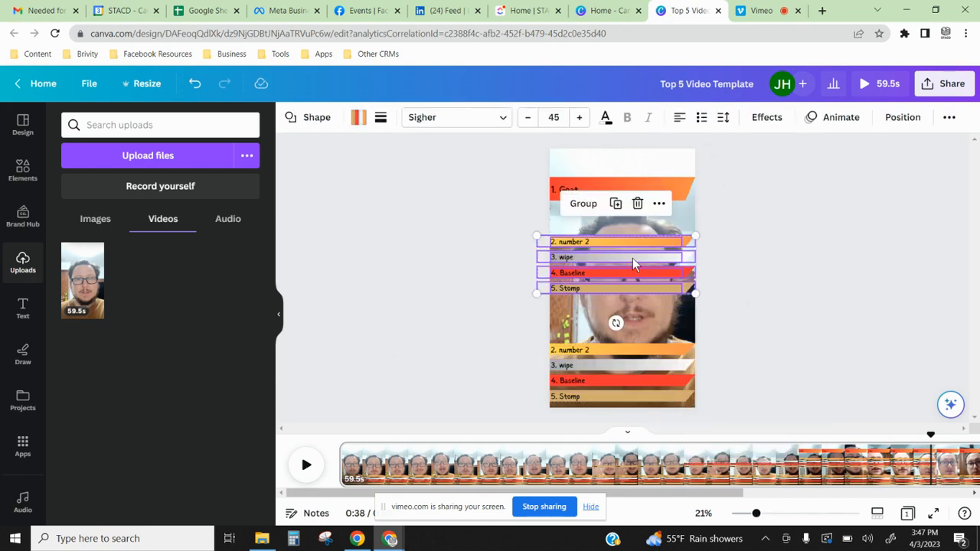
Apply the Neon animation, on exit only, to the lower copies of banners 2 to 5
{"action": "left_click", "coordinate": [511, 338]}
{"action": "left_click_drag", "start_coordinate": [514, 331], "coordinate": [779, 425]}
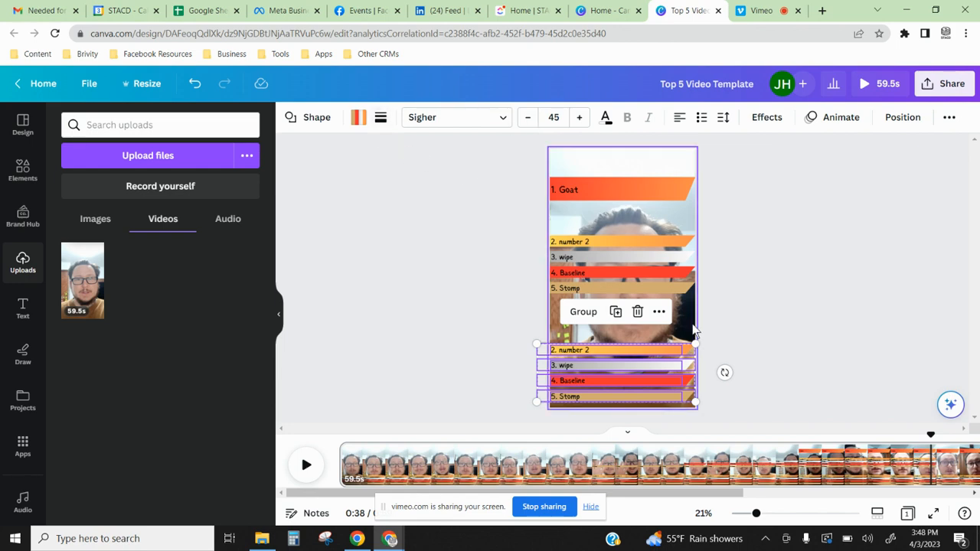
{"action": "left_click", "coordinate": [836, 121]}
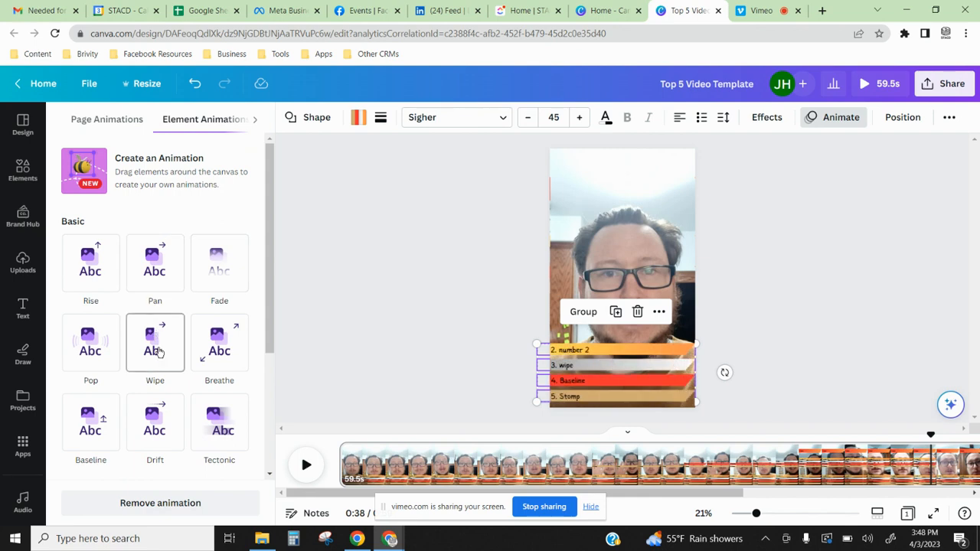
{"action": "scroll", "coordinate": [219, 349], "scroll_direction": "down", "scroll_amount": 1}
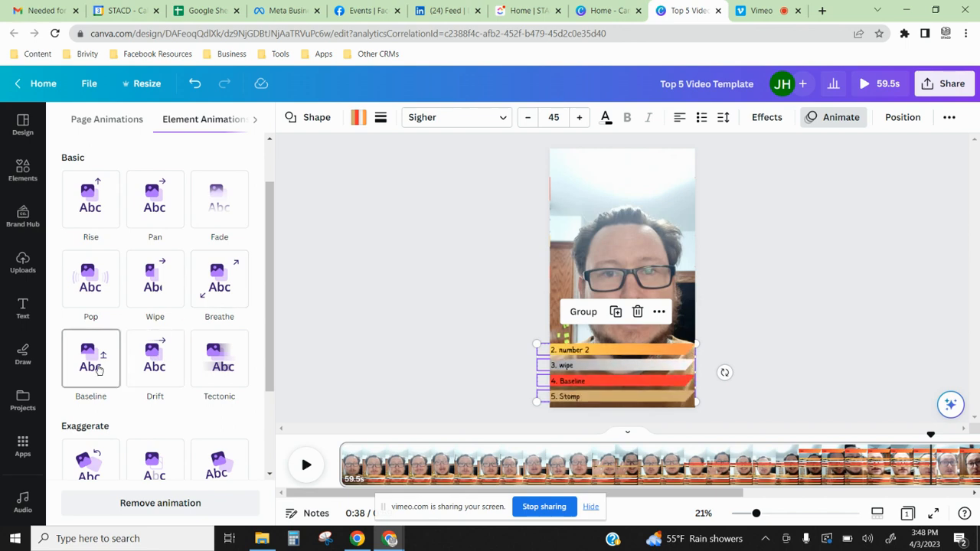
{"action": "scroll", "coordinate": [111, 366], "scroll_direction": "down", "scroll_amount": 2}
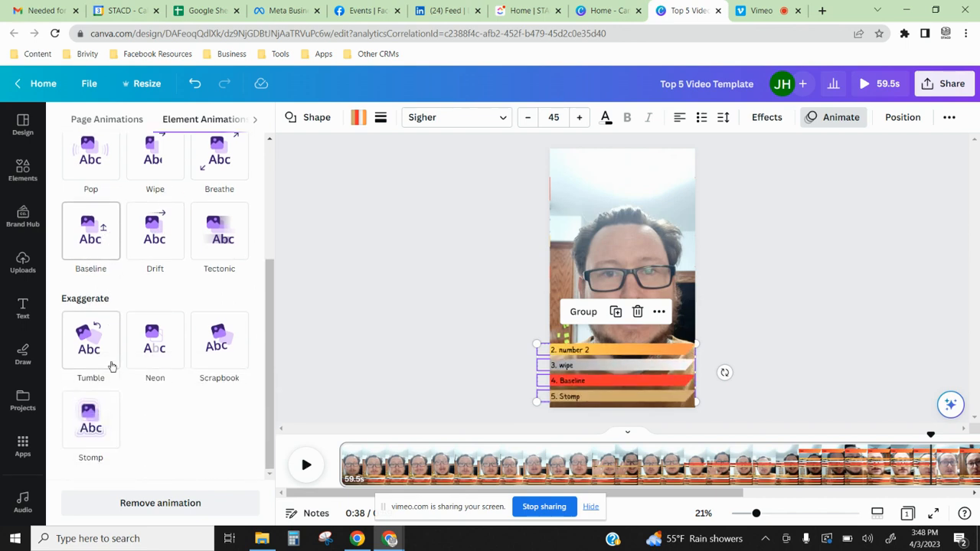
{"action": "left_click", "coordinate": [155, 350]}
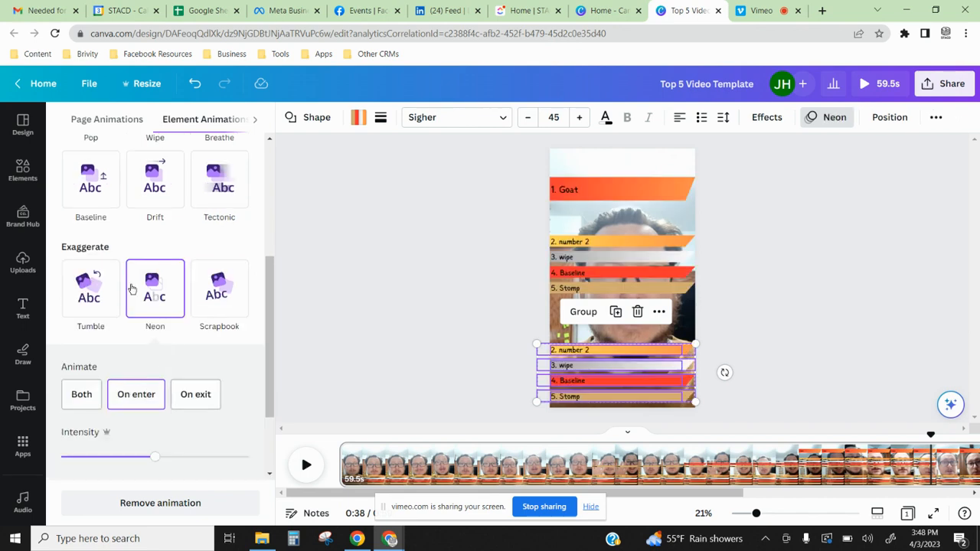
{"action": "left_click", "coordinate": [197, 395]}
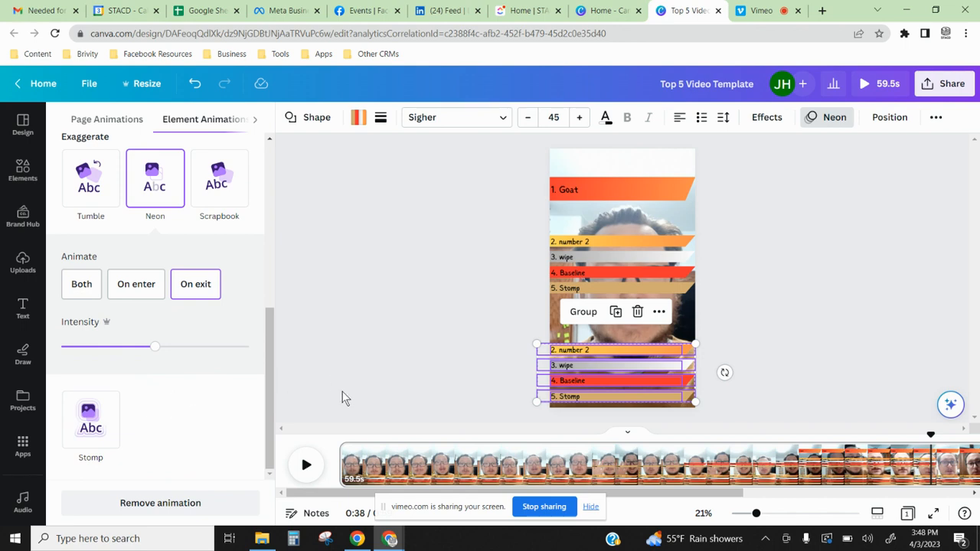
Show the timing of the lower copies of banners 2 to 5 and trim their start to 0:37
{"action": "right_click", "coordinate": [653, 374]}
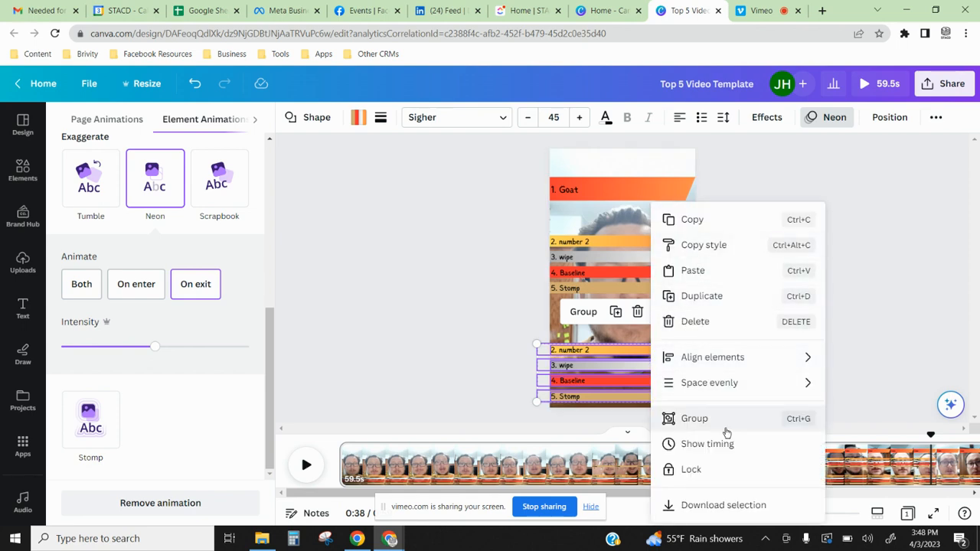
{"action": "left_click", "coordinate": [722, 452]}
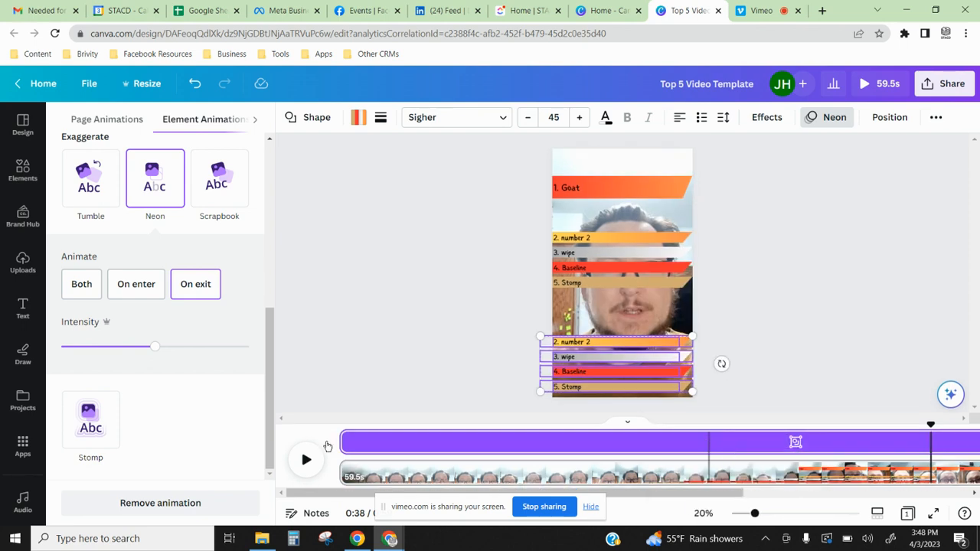
{"action": "left_click_drag", "start_coordinate": [341, 442], "coordinate": [772, 469]}
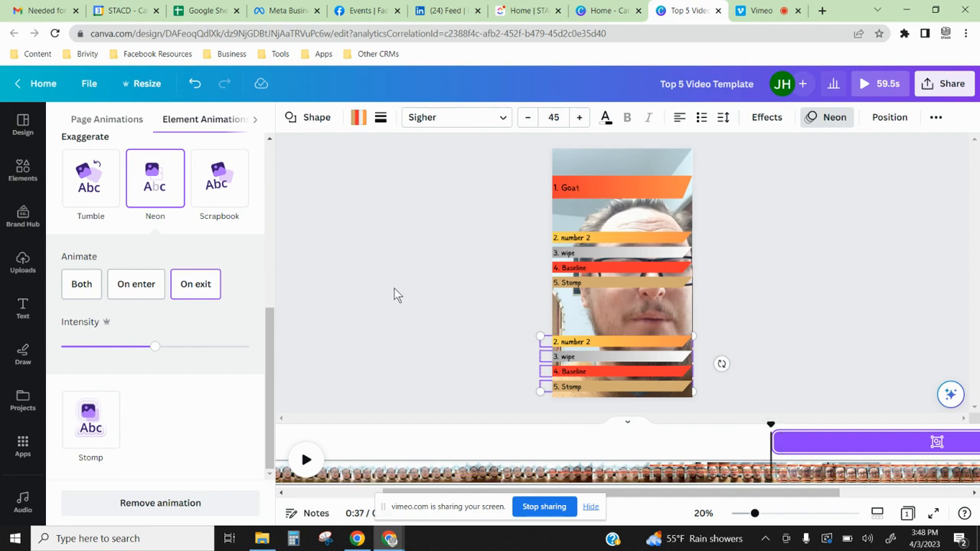
{"action": "left_click", "coordinate": [394, 289]}
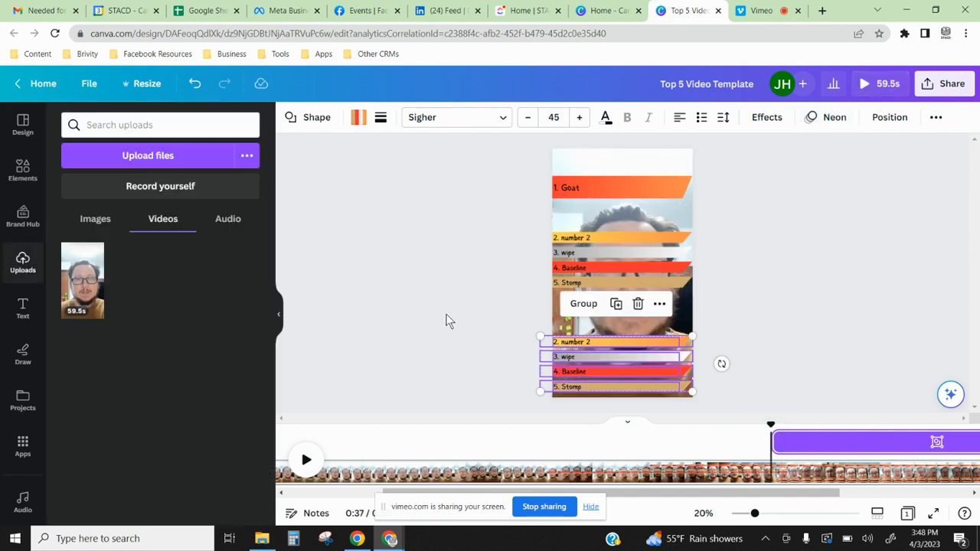
{"action": "left_click", "coordinate": [505, 220]}
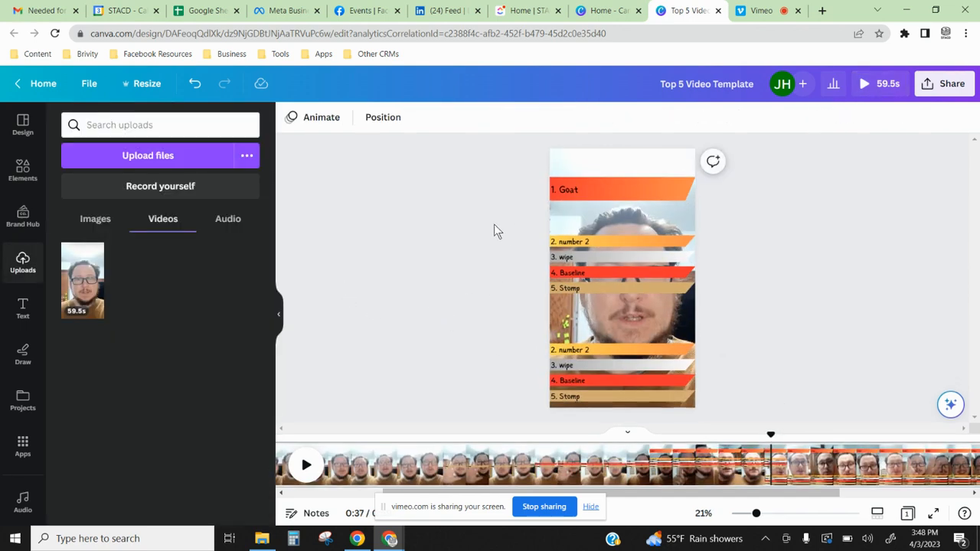
Set the Tumble animation of banner 2 in the middle group to play on enter only
{"action": "left_click_drag", "start_coordinate": [413, 228], "coordinate": [656, 251]}
{"action": "left_click_drag", "start_coordinate": [724, 249], "coordinate": [725, 248]}
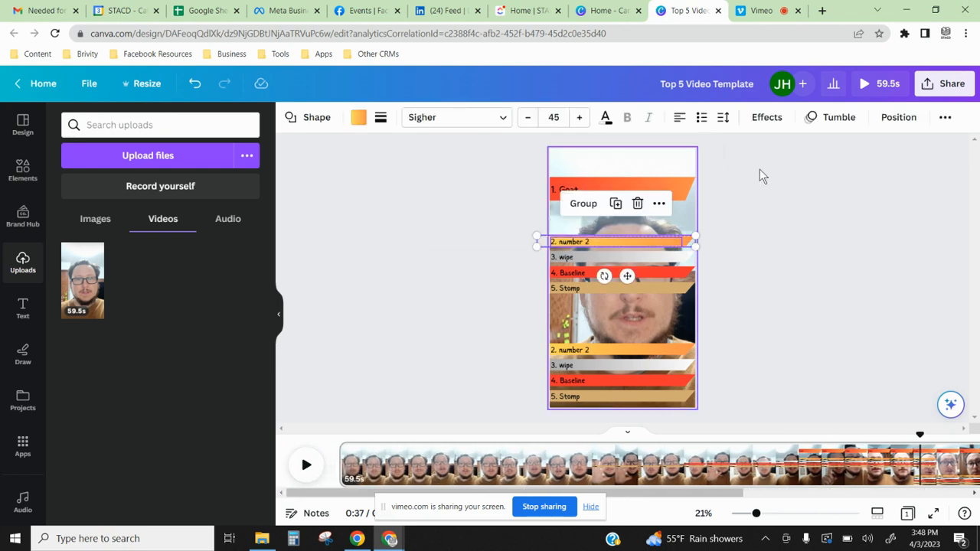
{"action": "left_click", "coordinate": [839, 117]}
{"action": "scroll", "coordinate": [192, 271], "scroll_direction": "down", "scroll_amount": 1}
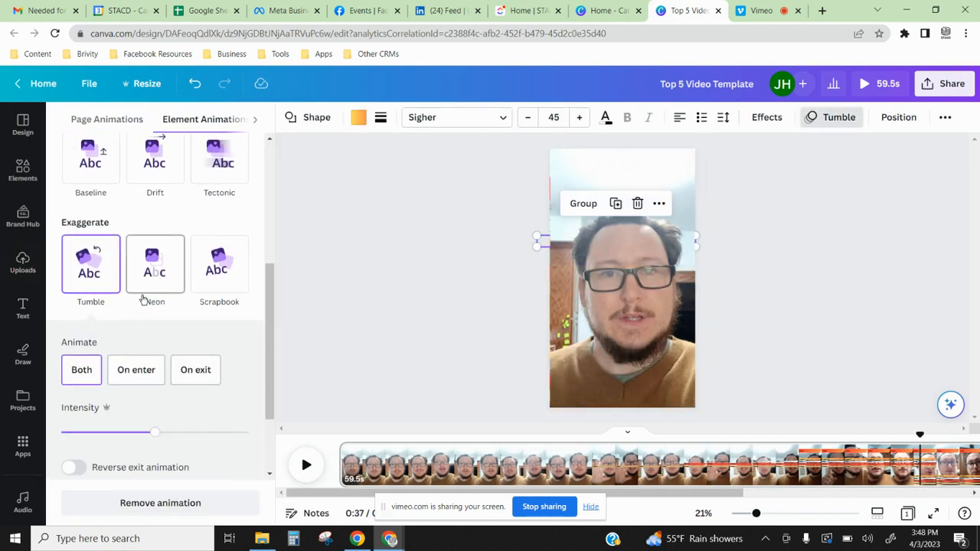
{"action": "left_click", "coordinate": [136, 370]}
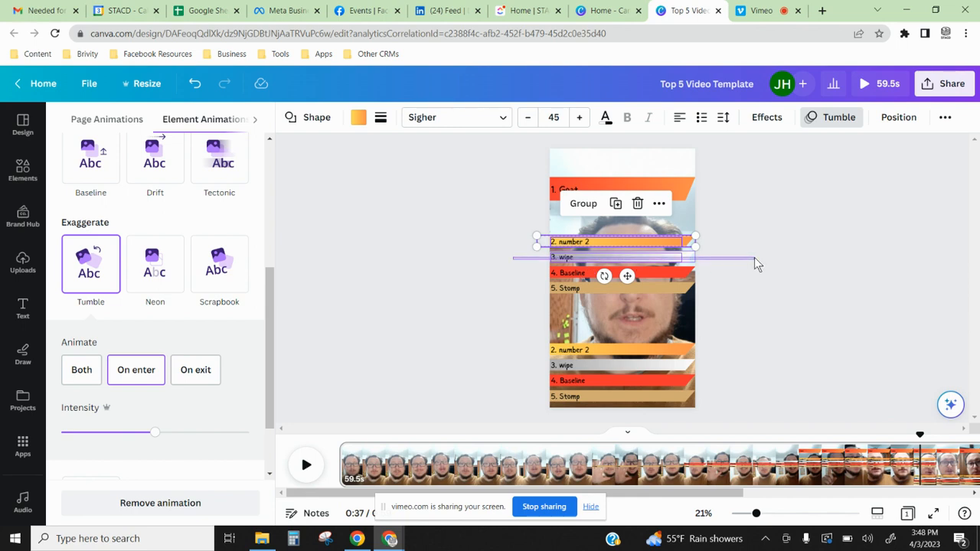
Set the Wipe animation of banner 3 in the middle group to play on enter only
{"action": "left_click_drag", "start_coordinate": [755, 260], "coordinate": [755, 260]}
{"action": "scroll", "coordinate": [158, 317], "scroll_direction": "down", "scroll_amount": 5}
{"action": "scroll", "coordinate": [118, 272], "scroll_direction": "up", "scroll_amount": 7}
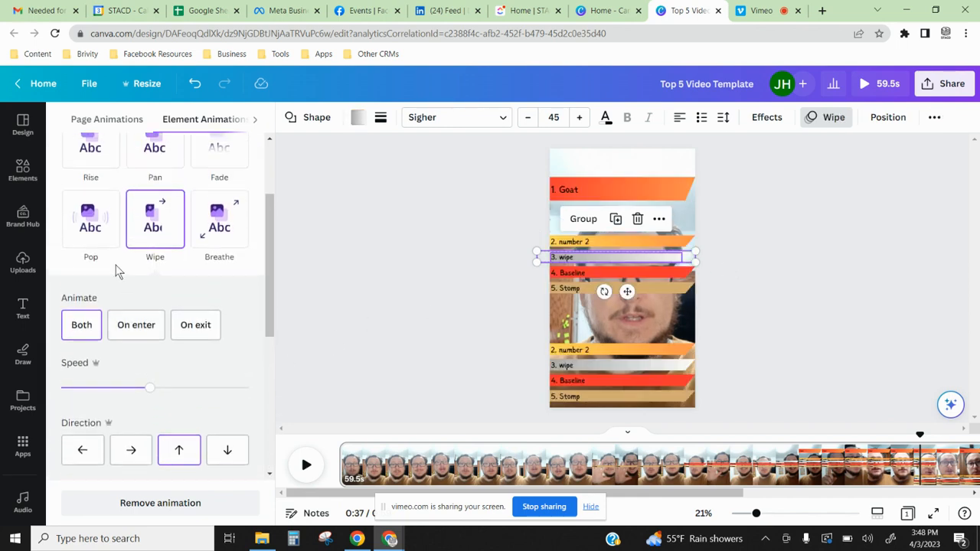
{"action": "left_click", "coordinate": [136, 325]}
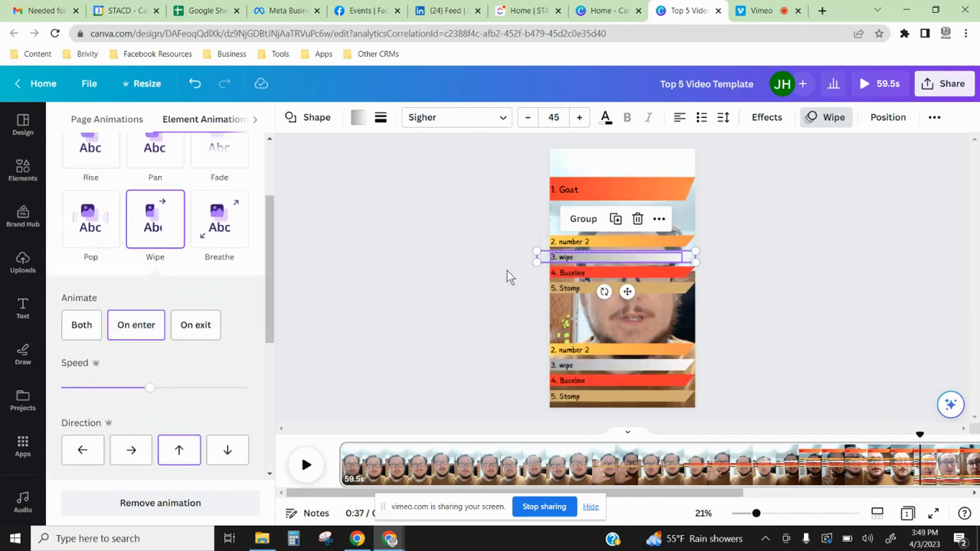
Set the Baseline animation of banner 4 in the middle group to play on enter only
{"action": "left_click", "coordinate": [741, 274]}
{"action": "scroll", "coordinate": [184, 275], "scroll_direction": "down", "scroll_amount": 1}
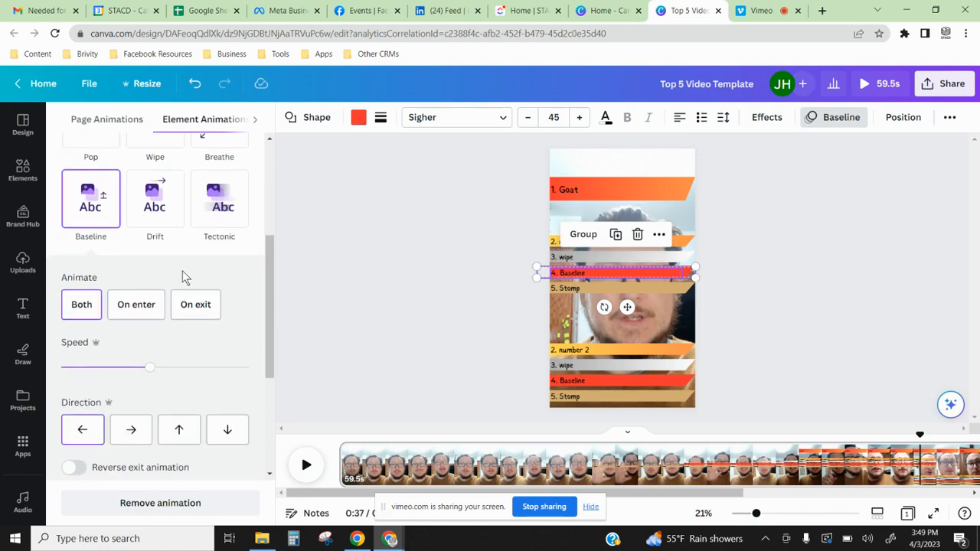
{"action": "left_click", "coordinate": [128, 310]}
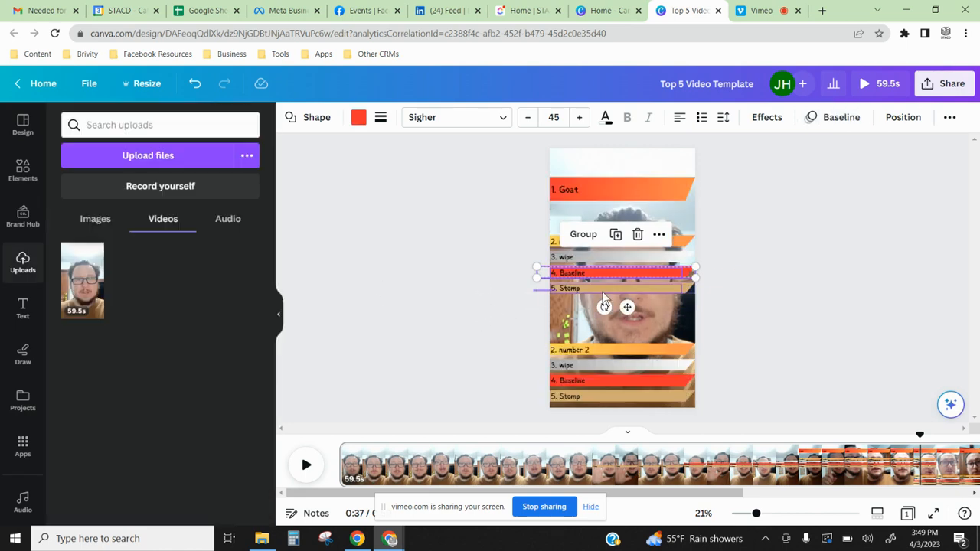
Check the Stomp animation settings of banner 5 in the middle group
{"action": "left_click", "coordinate": [756, 293]}
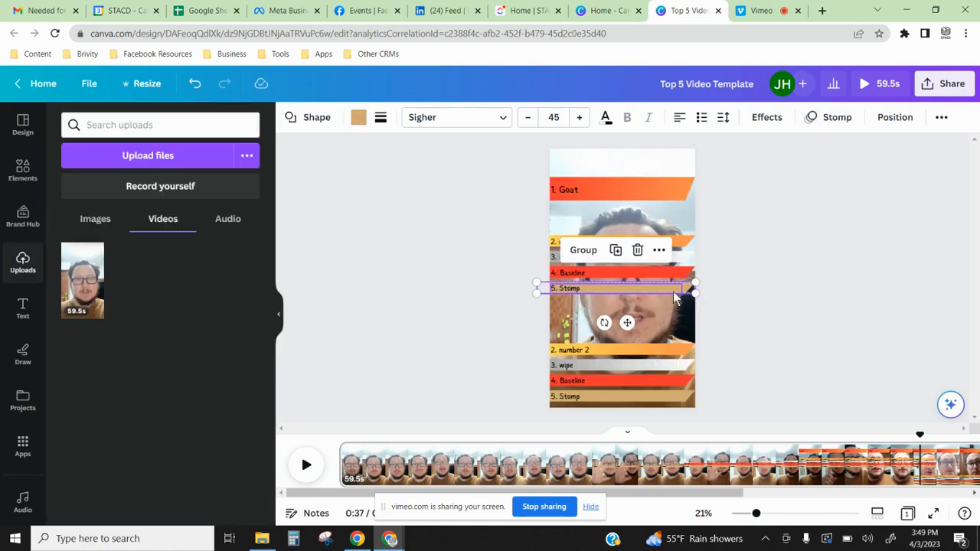
{"action": "left_click", "coordinate": [835, 115]}
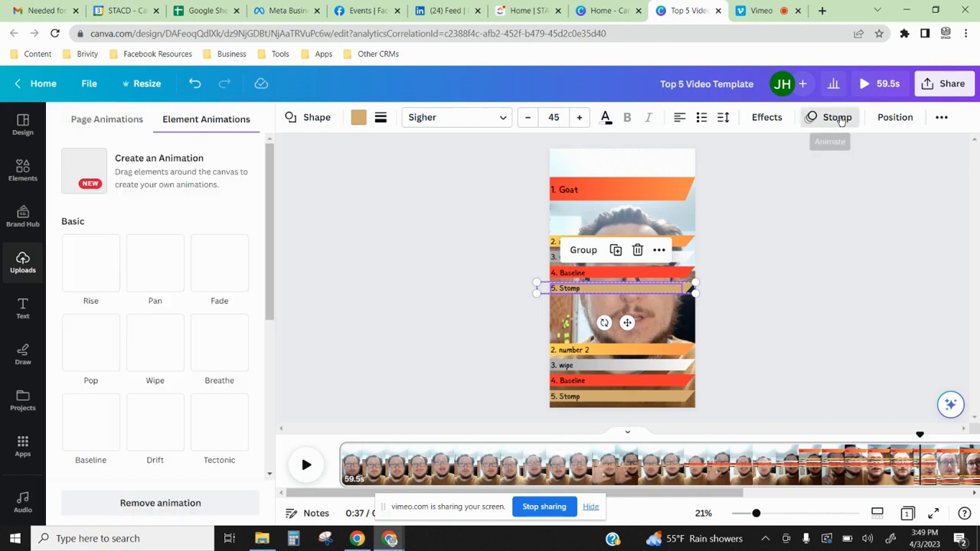
{"action": "scroll", "coordinate": [154, 342], "scroll_direction": "up", "scroll_amount": 1}
{"action": "left_click", "coordinate": [410, 311]}
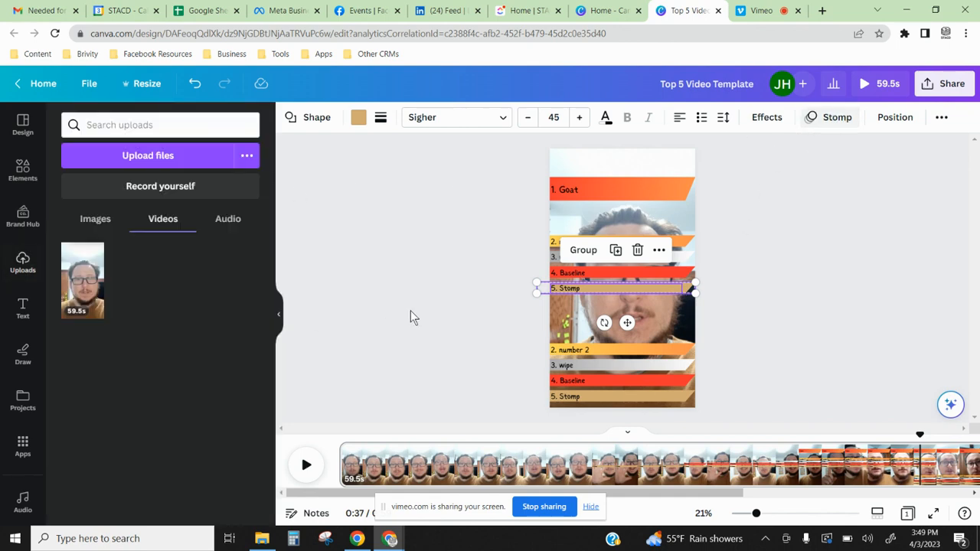
{"action": "left_click", "coordinate": [465, 224]}
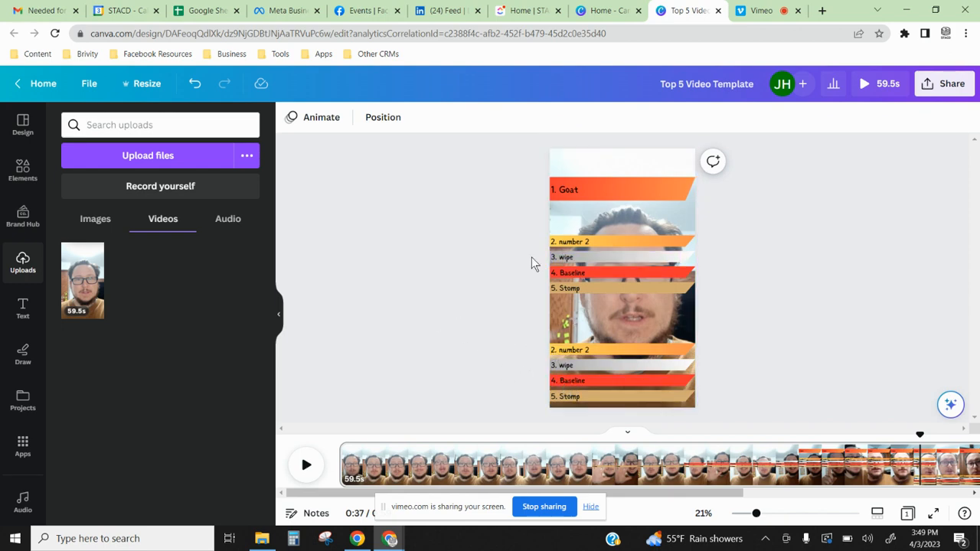
Shift the middle group of banners 2 to 5 slightly down and to the left, partly past the video's edge
{"action": "left_click_drag", "start_coordinate": [491, 220], "coordinate": [802, 299]}
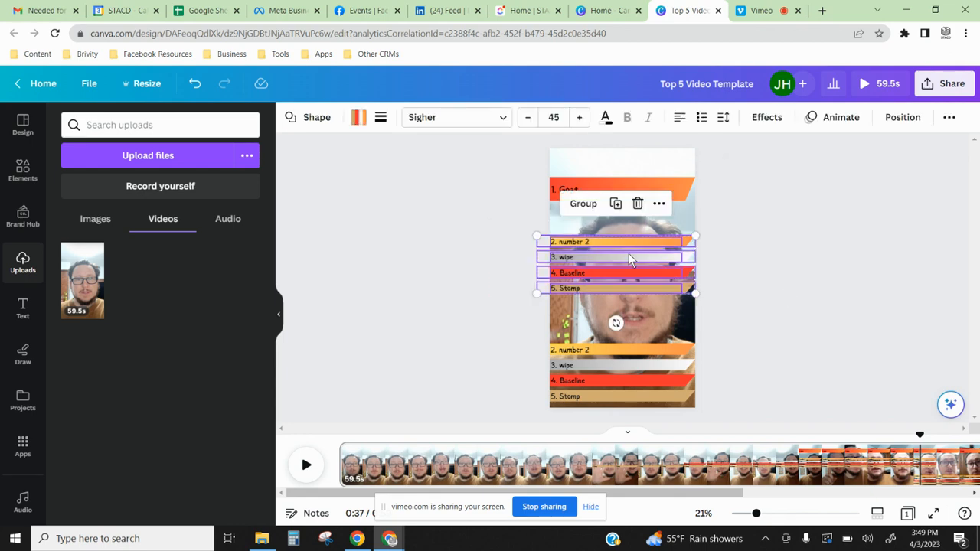
{"action": "mouse_move", "coordinate": [629, 260]}
{"action": "left_mouse_down"}
{"action": "mouse_move", "coordinate": [616, 347]}
{"action": "mouse_move", "coordinate": [628, 351]}
{"action": "mouse_move", "coordinate": [624, 360]}
{"action": "mouse_move", "coordinate": [628, 273]}
{"action": "mouse_move", "coordinate": [610, 256]}
{"action": "left_mouse_up"}
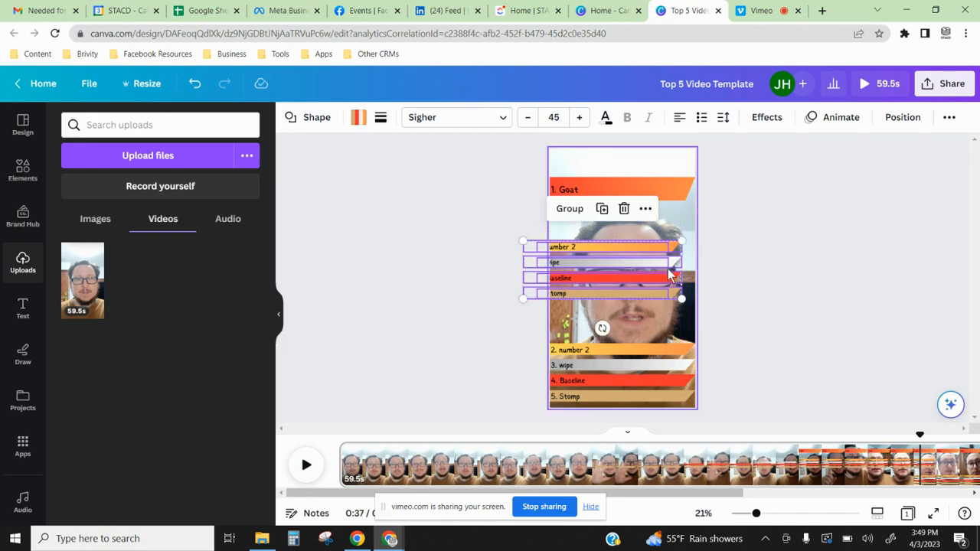
{"action": "left_click", "coordinate": [644, 209]}
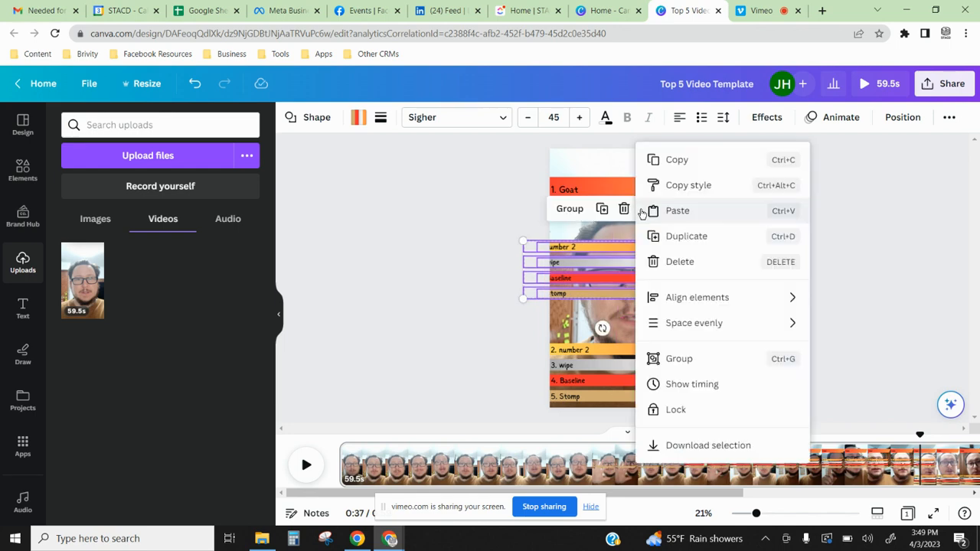
{"action": "left_click", "coordinate": [444, 253]}
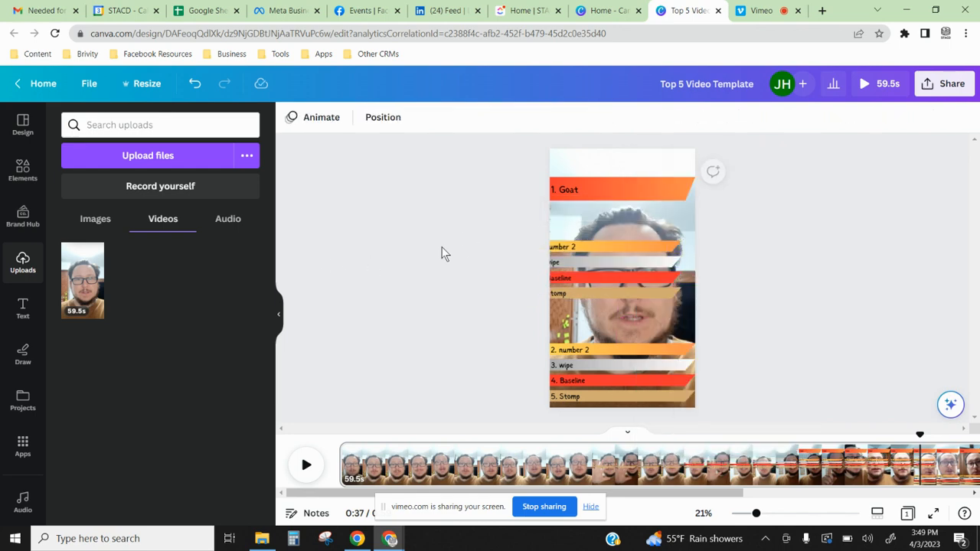
{"action": "left_click_drag", "start_coordinate": [563, 250], "coordinate": [758, 304]}
{"action": "right_click", "coordinate": [660, 266]}
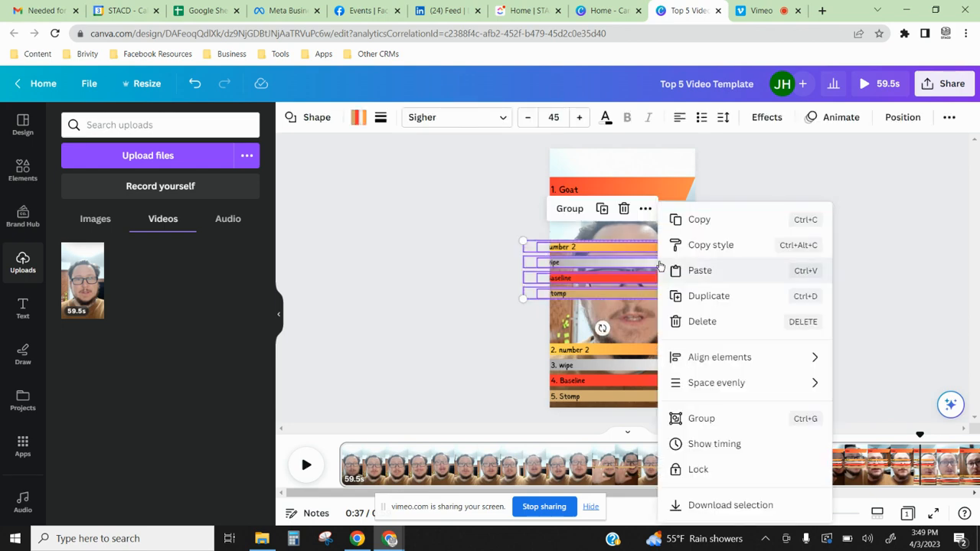
{"action": "mouse_move", "coordinate": [761, 351]}
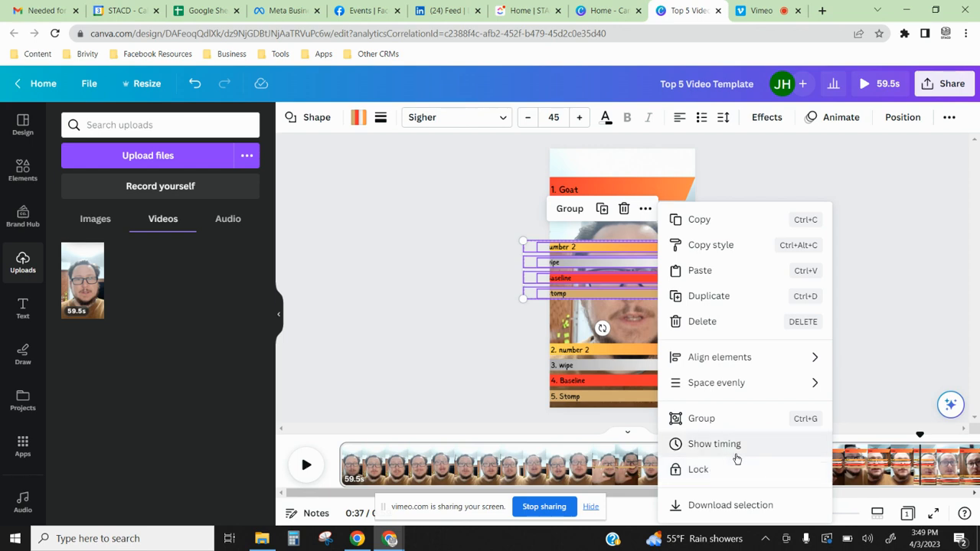
{"action": "mouse_move", "coordinate": [743, 368]}
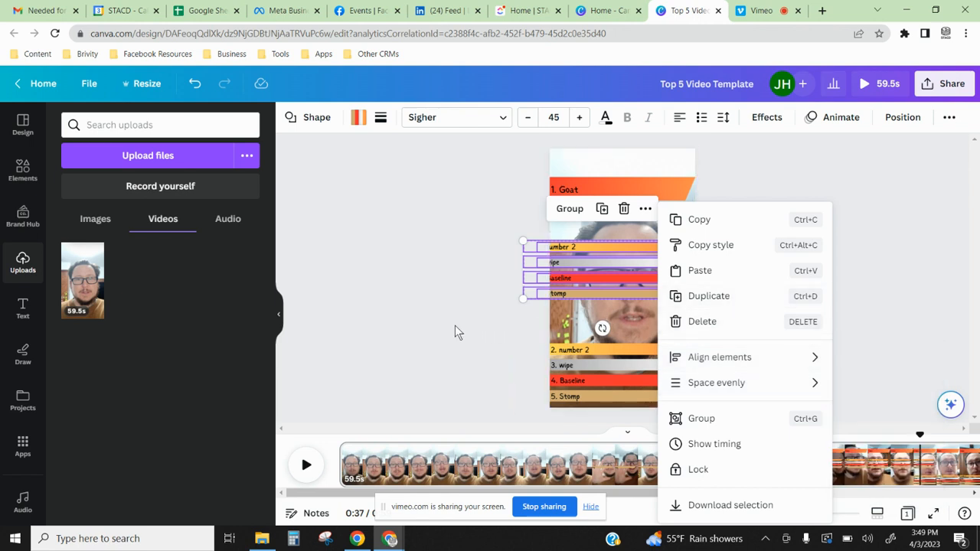
Group the four middle banners numbered 2 to 5 into one element
{"action": "left_click", "coordinate": [702, 419]}
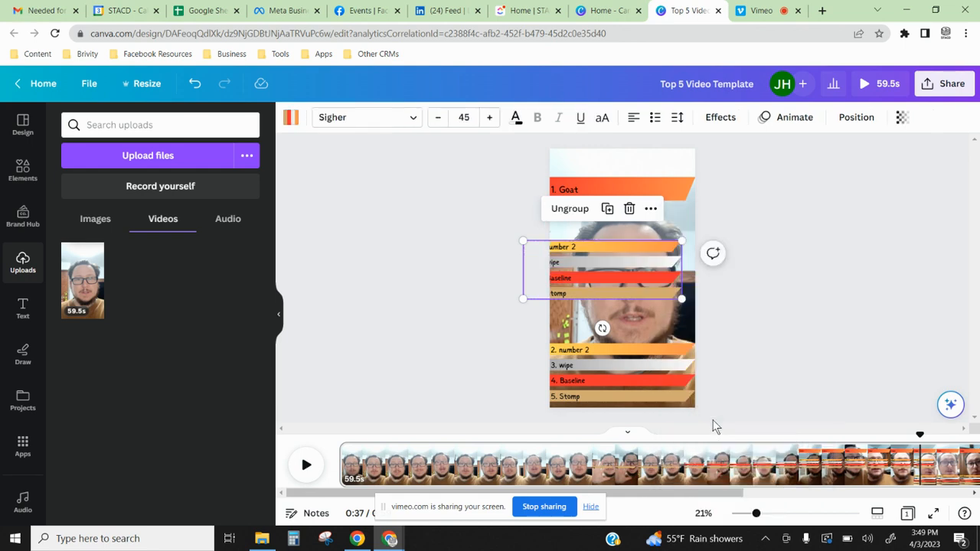
{"action": "left_click", "coordinate": [651, 209]}
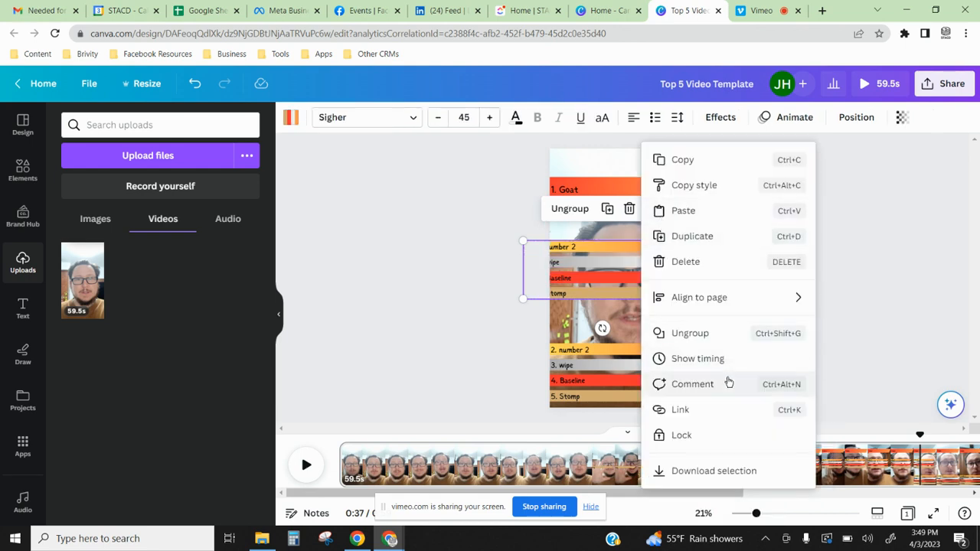
{"action": "mouse_move", "coordinate": [724, 304]}
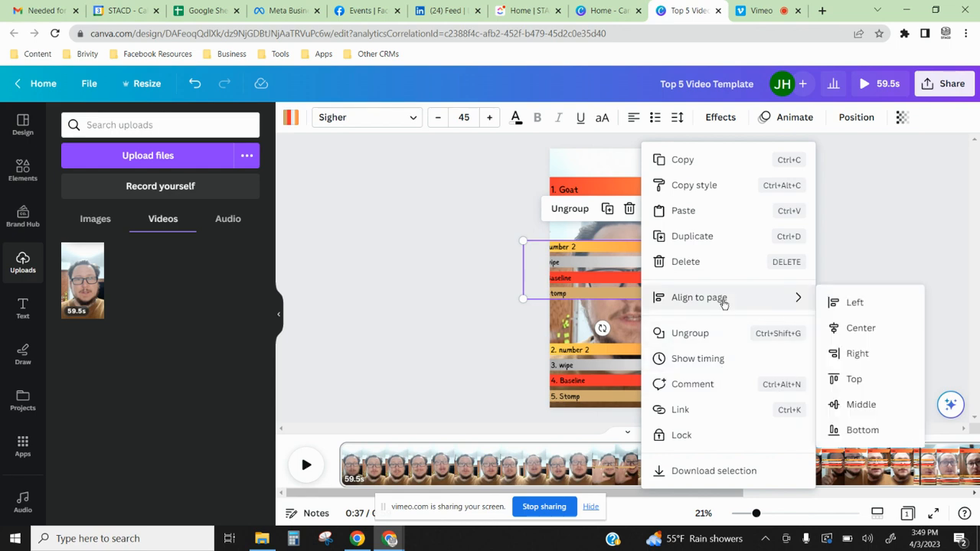
{"action": "left_click", "coordinate": [431, 285]}
Move the middle group exactly onto the lower banners 2 to 5 and bring it forward one layer
{"action": "left_click_drag", "start_coordinate": [464, 228], "coordinate": [664, 364]}
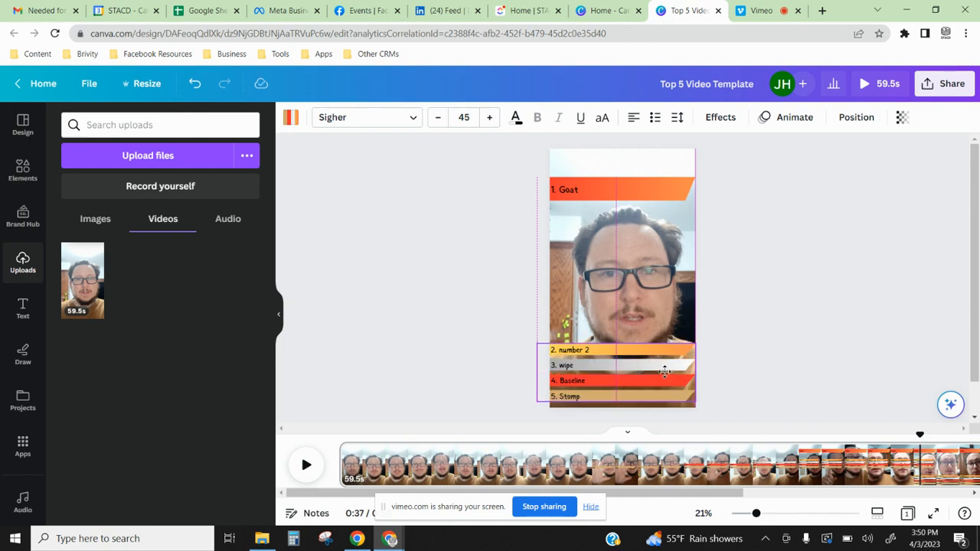
{"action": "left_click_drag", "start_coordinate": [664, 372], "coordinate": [665, 373]}
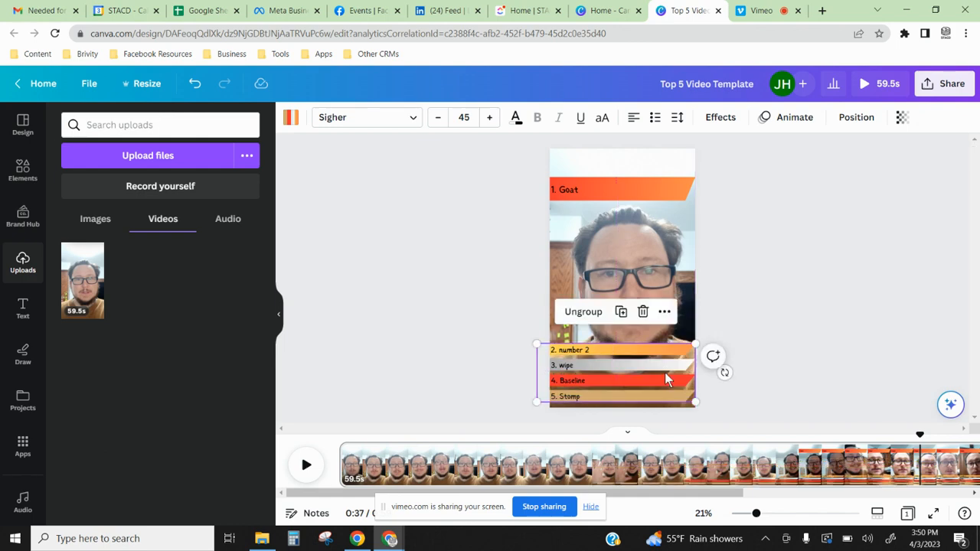
{"action": "right_click", "coordinate": [664, 319]}
{"action": "mouse_move", "coordinate": [664, 317]}
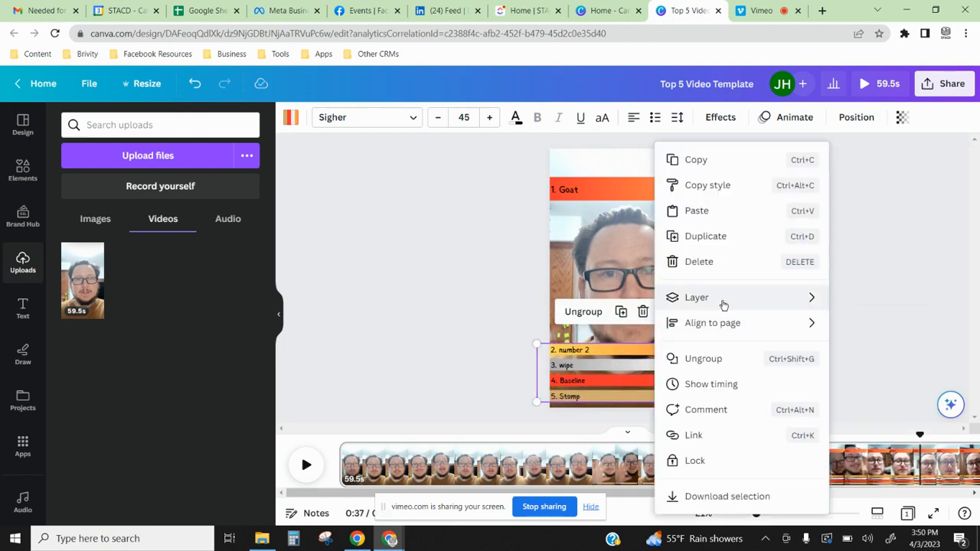
{"action": "mouse_move", "coordinate": [724, 306]}
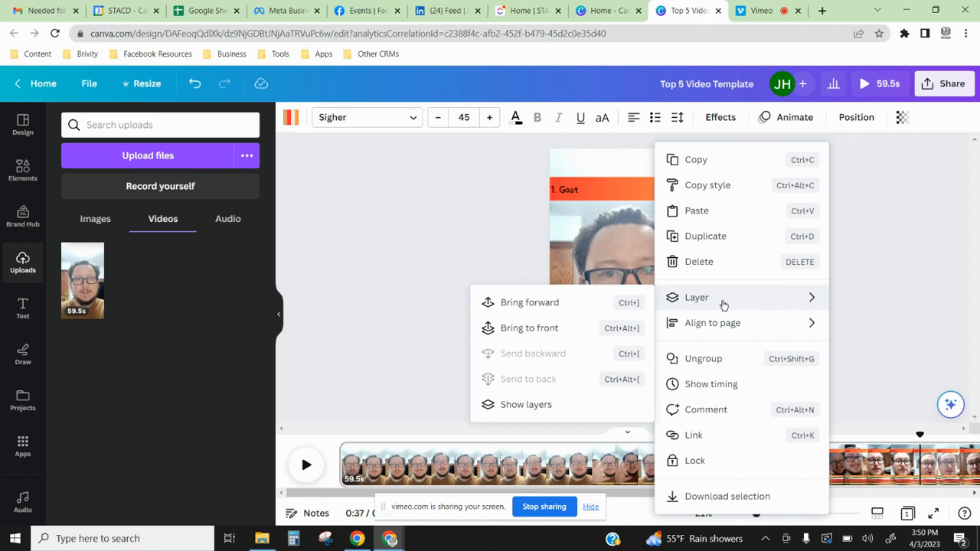
{"action": "left_click", "coordinate": [536, 303]}
{"action": "left_click", "coordinate": [418, 243]}
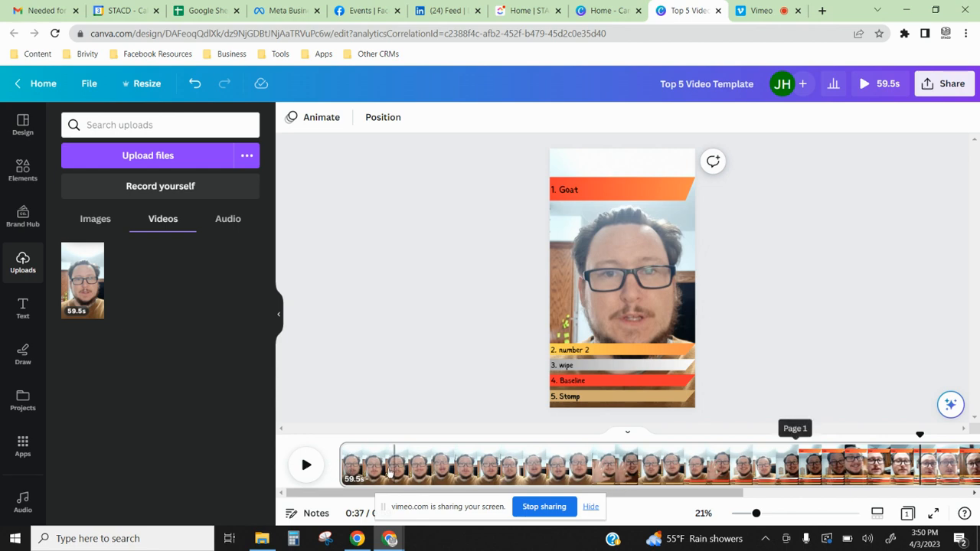
Play the video from the beginning, then from 0:15 to the end, to check the banner animations
{"action": "left_click", "coordinate": [355, 468]}
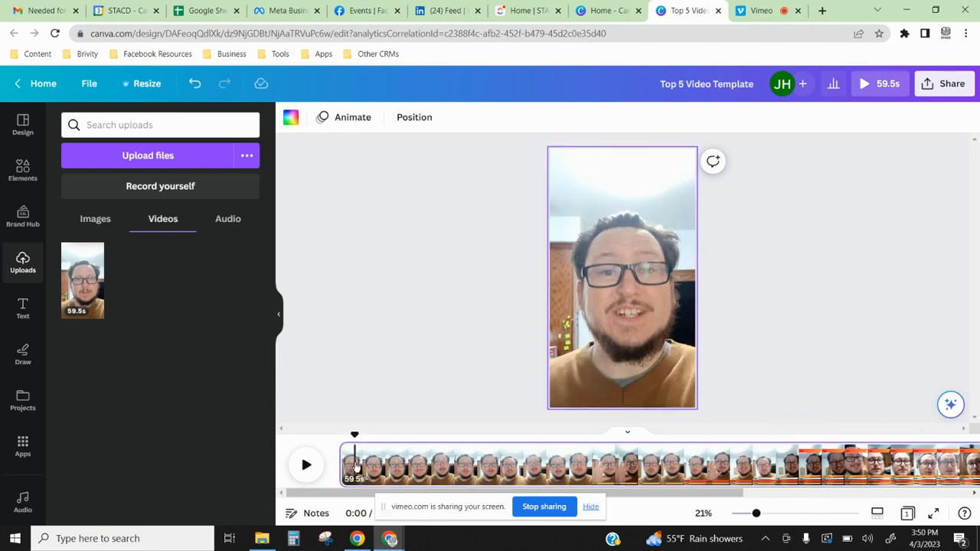
{"action": "left_click", "coordinate": [316, 470]}
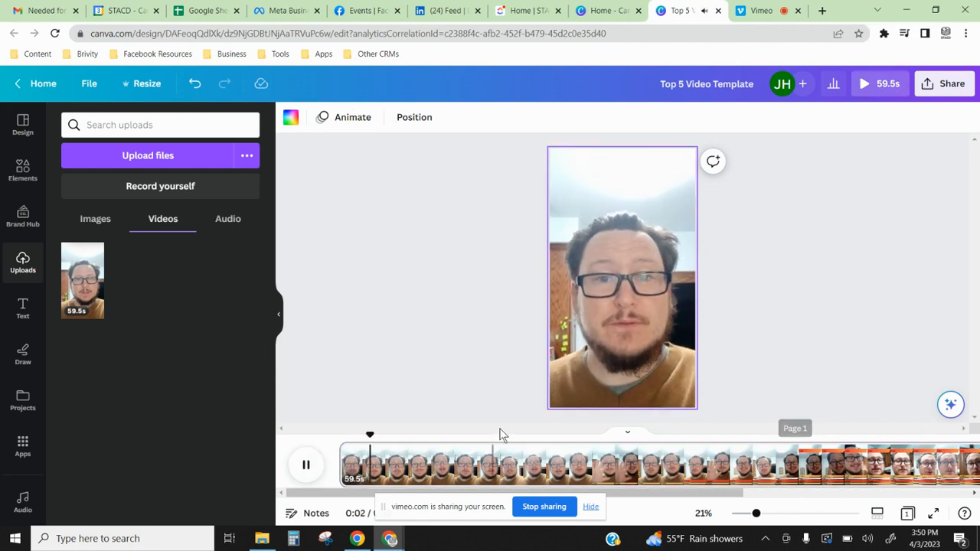
{"action": "left_click", "coordinate": [573, 473]}
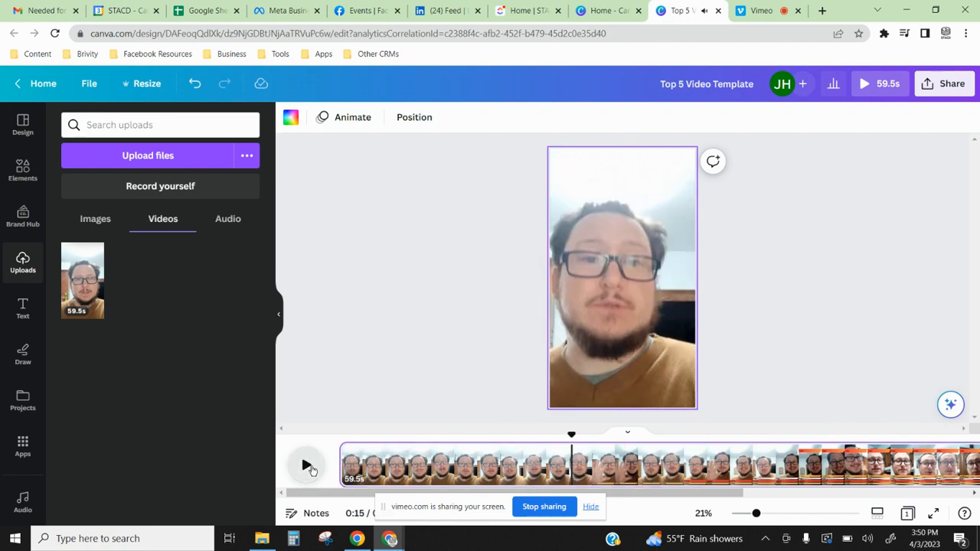
{"action": "left_click", "coordinate": [308, 466]}
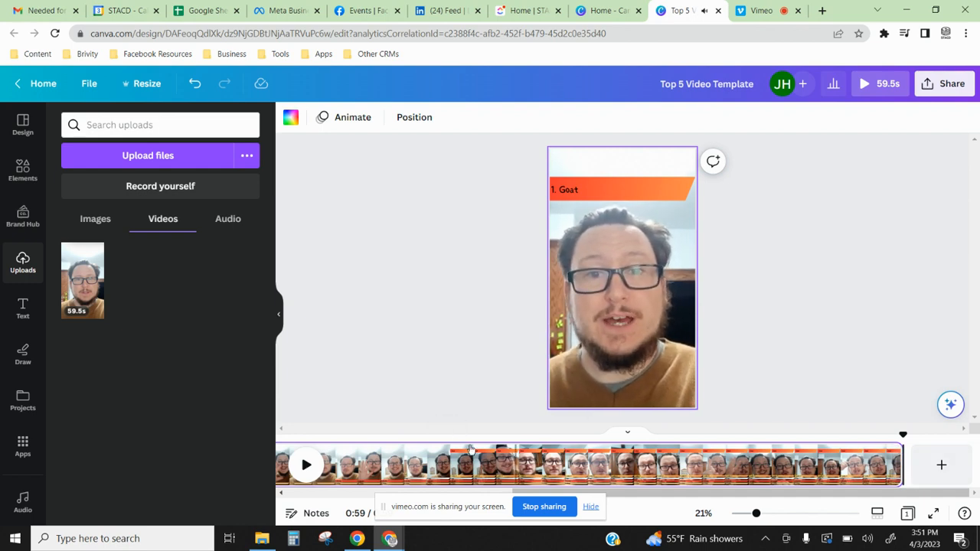
Review the banners at 0:31 and play from 0:36 to 0:38 to check the handover between the overlapping sets
{"action": "left_click", "coordinate": [467, 473]}
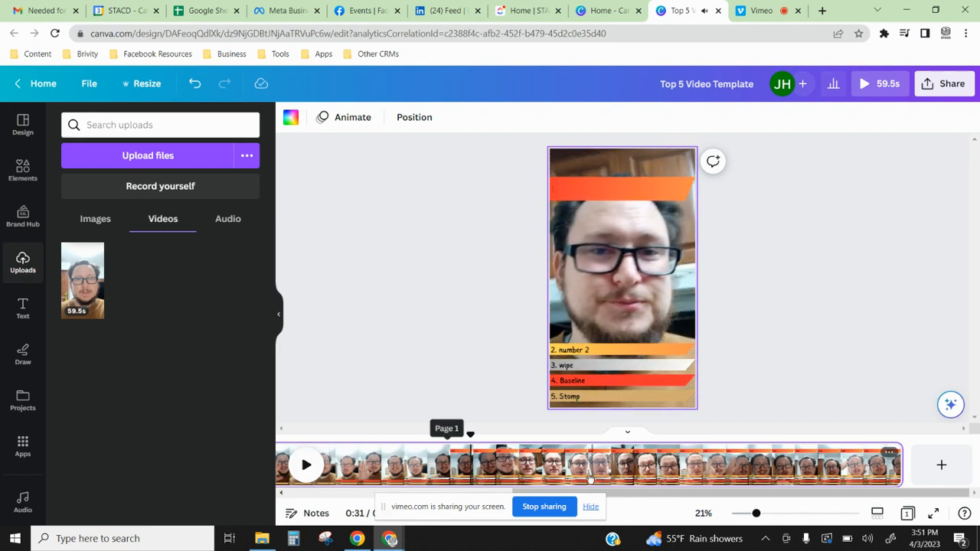
{"action": "left_click", "coordinate": [555, 466]}
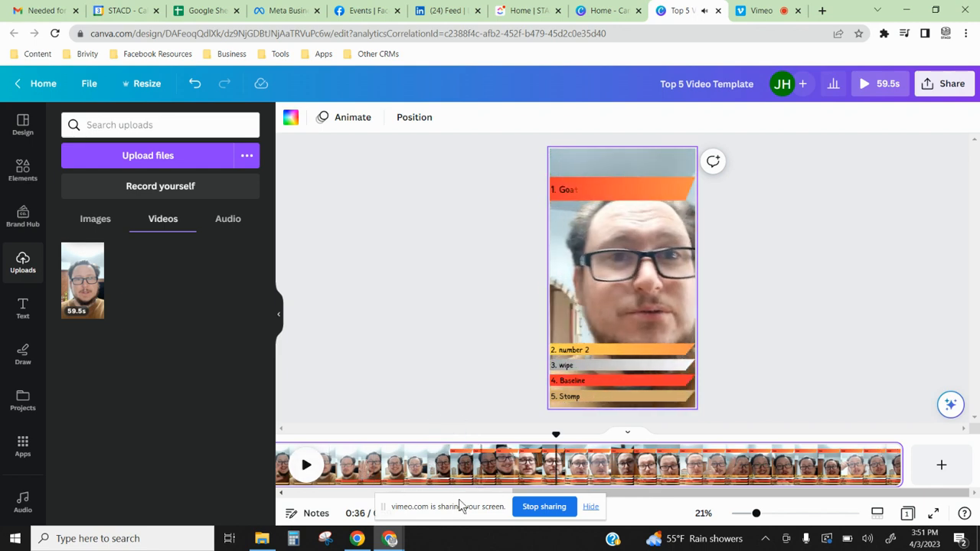
{"action": "left_click", "coordinate": [306, 466]}
{"action": "left_click", "coordinate": [304, 473]}
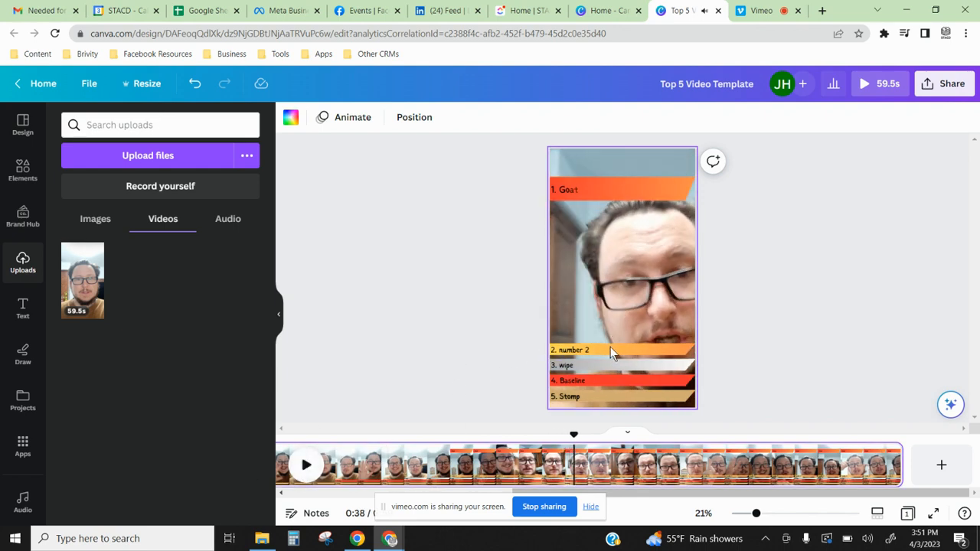
Try to move the overlapping lower banners 2 to 5 up together, and undo the move
{"action": "left_click_drag", "start_coordinate": [490, 319], "coordinate": [784, 419]}
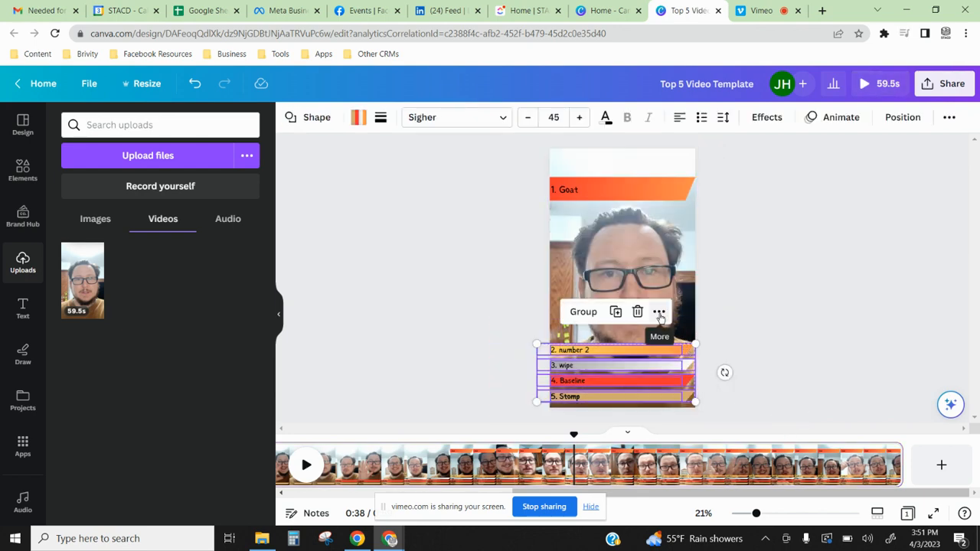
{"action": "left_click_drag", "start_coordinate": [671, 350], "coordinate": [665, 289]}
{"action": "key", "text": "ctrl+z"}
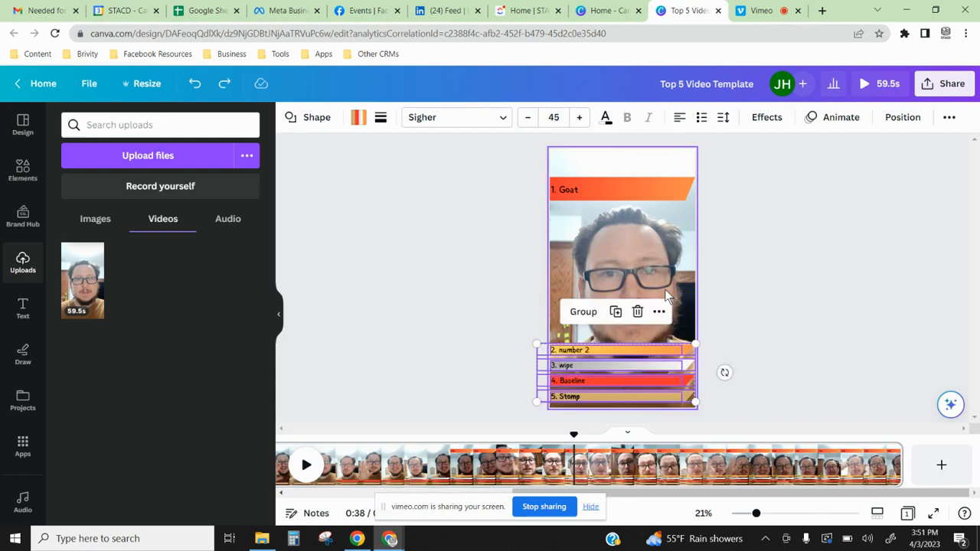
{"action": "left_click", "coordinate": [755, 313]}
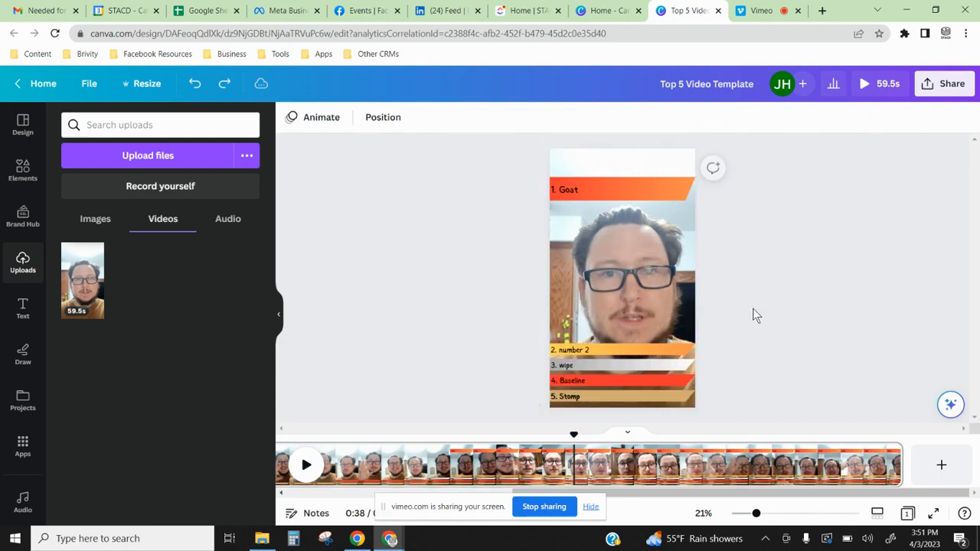
Group the overlapping lower banners 2 to 5 together and ungroup them again
{"action": "left_click", "coordinate": [658, 352]}
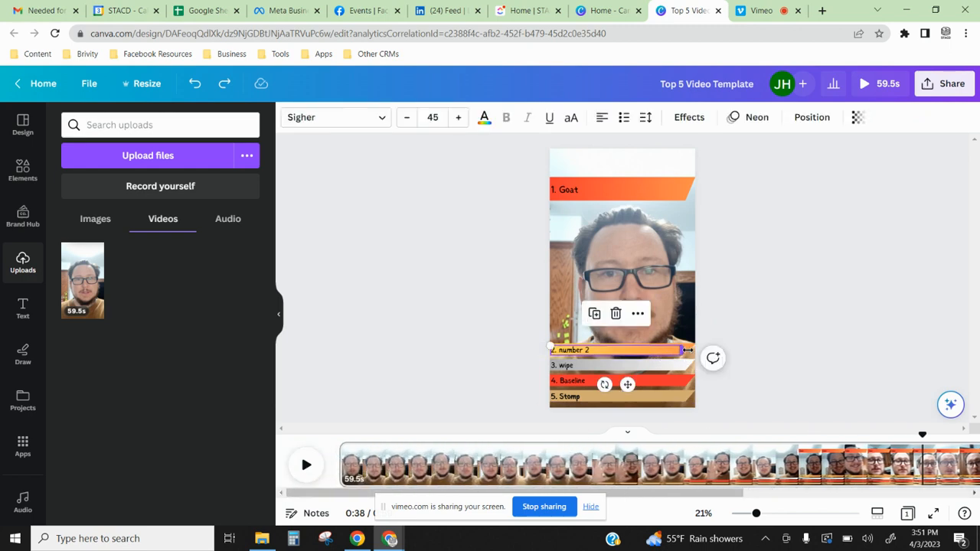
{"action": "left_click", "coordinate": [851, 323]}
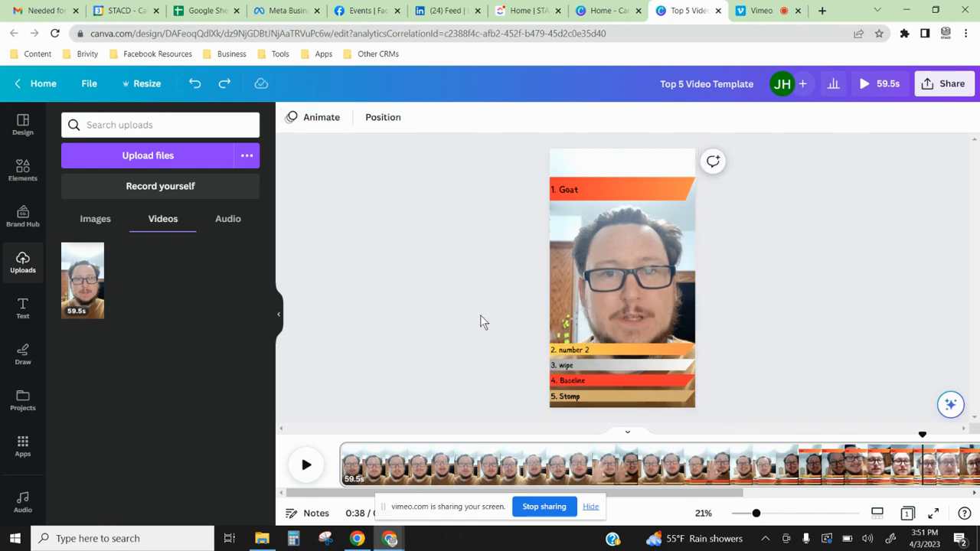
{"action": "left_click_drag", "start_coordinate": [474, 301], "coordinate": [761, 408]}
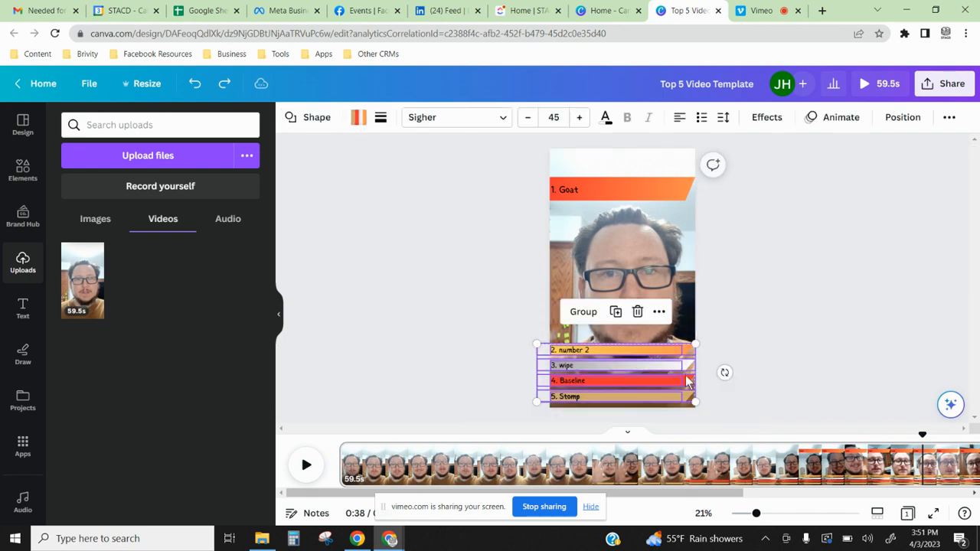
{"action": "left_click", "coordinate": [582, 312]}
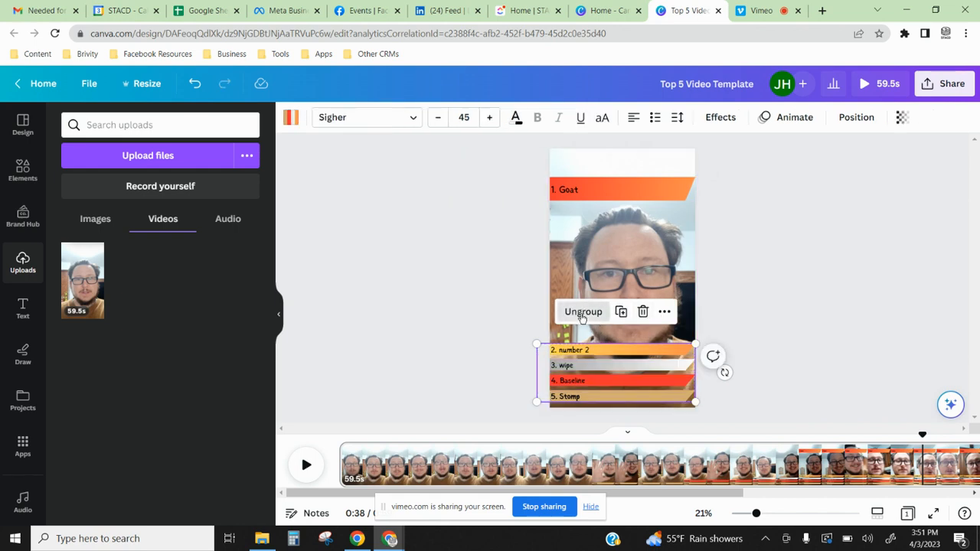
{"action": "left_click", "coordinate": [582, 315]}
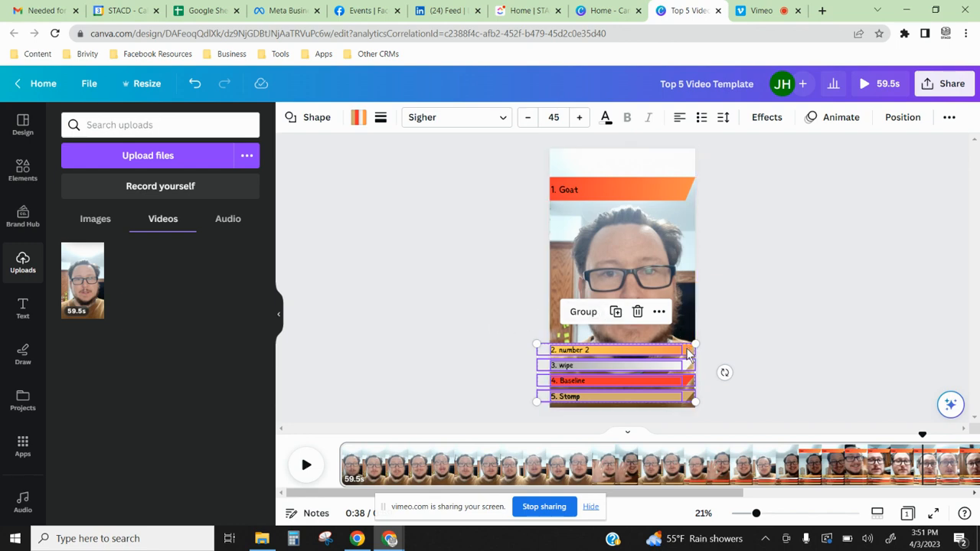
Try to move the ungrouped banners up, then undo back to before the middle group was placed over the lower banners
{"action": "left_click_drag", "start_coordinate": [689, 353], "coordinate": [684, 306]}
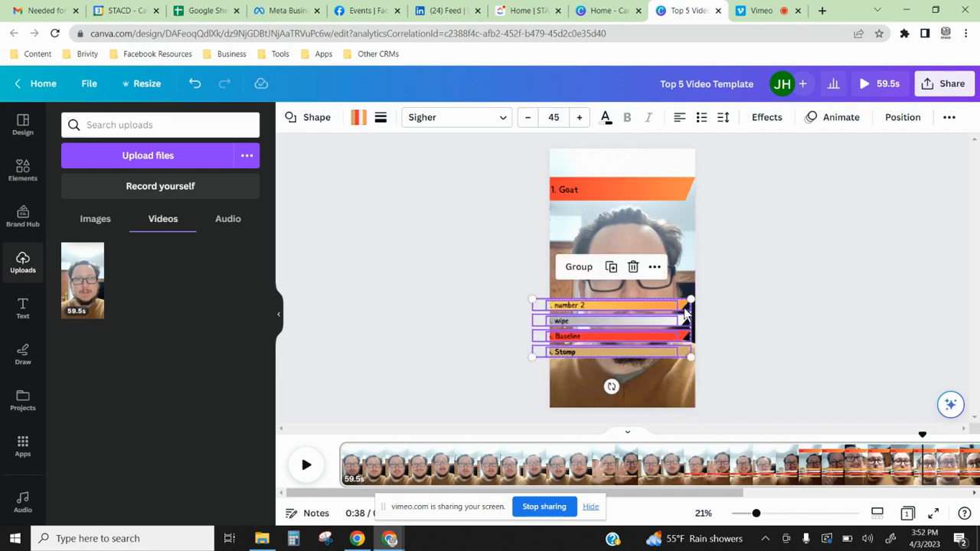
{"action": "key", "text": "ctrl+z"}
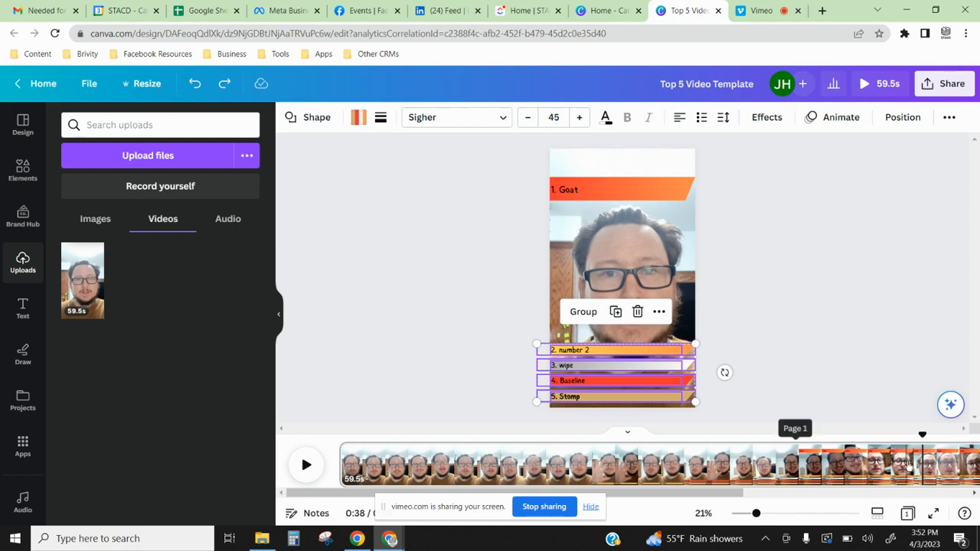
{"action": "left_click", "coordinate": [824, 257]}
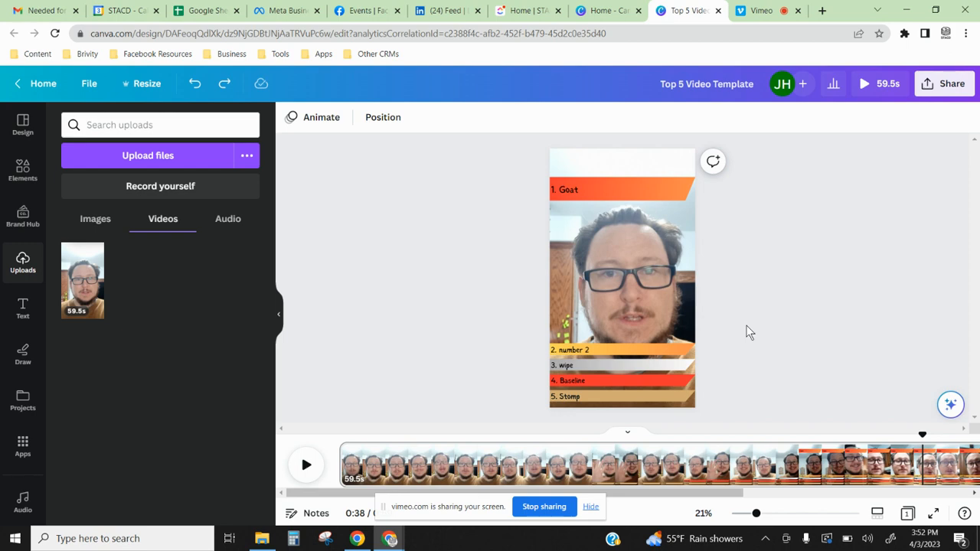
{"action": "key", "text": "ctrl+v"}
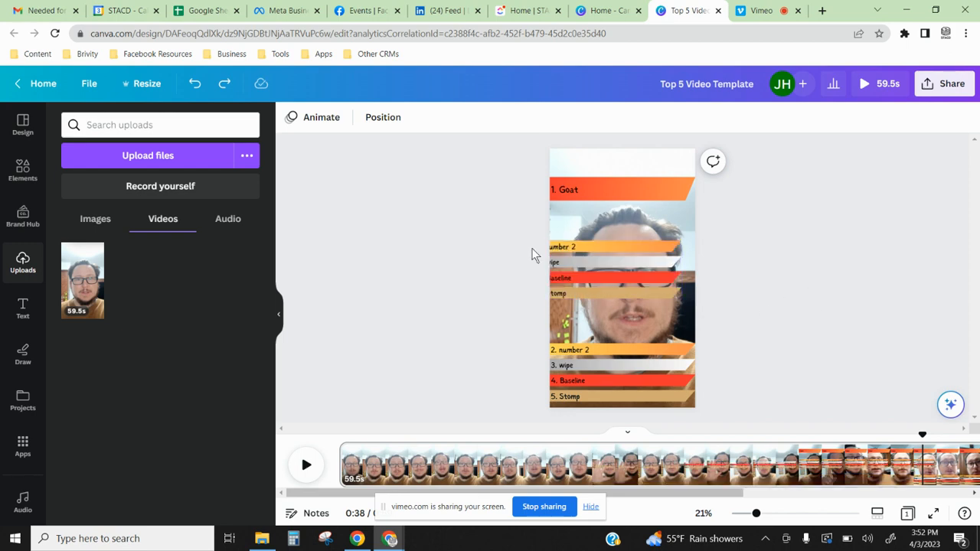
Show the timing of the middle group of banners 2 to 5 and set it to end at about 0:39
{"action": "left_click_drag", "start_coordinate": [431, 212], "coordinate": [783, 302]}
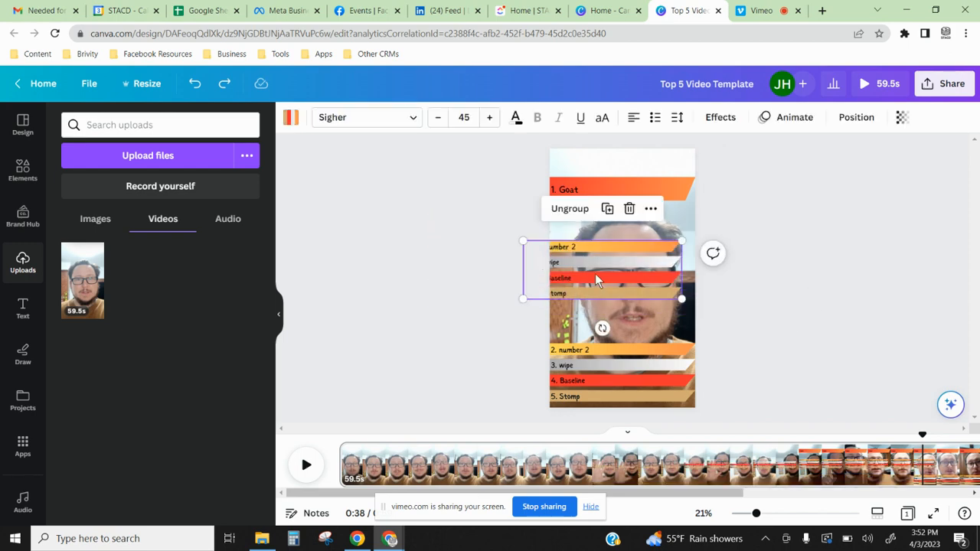
{"action": "left_click", "coordinate": [651, 209]}
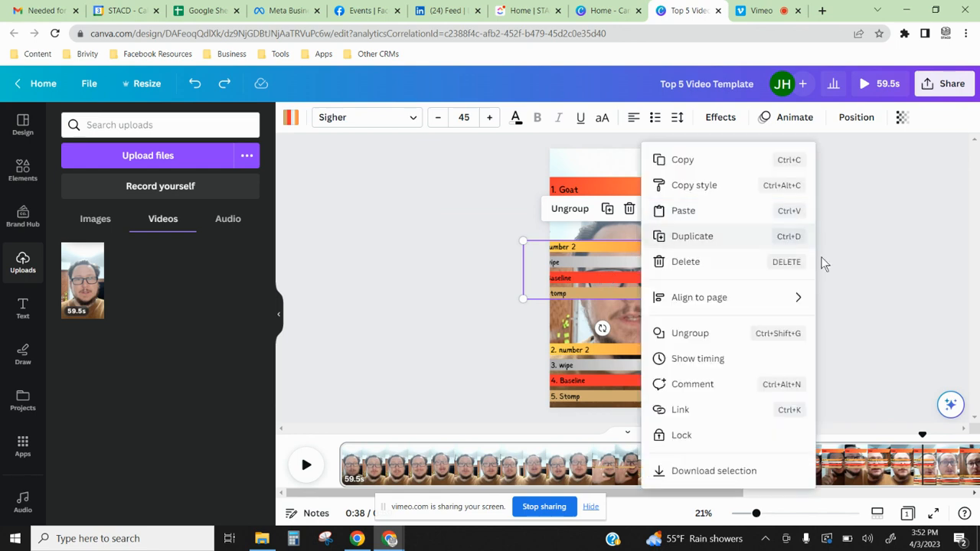
{"action": "left_click", "coordinate": [738, 365]}
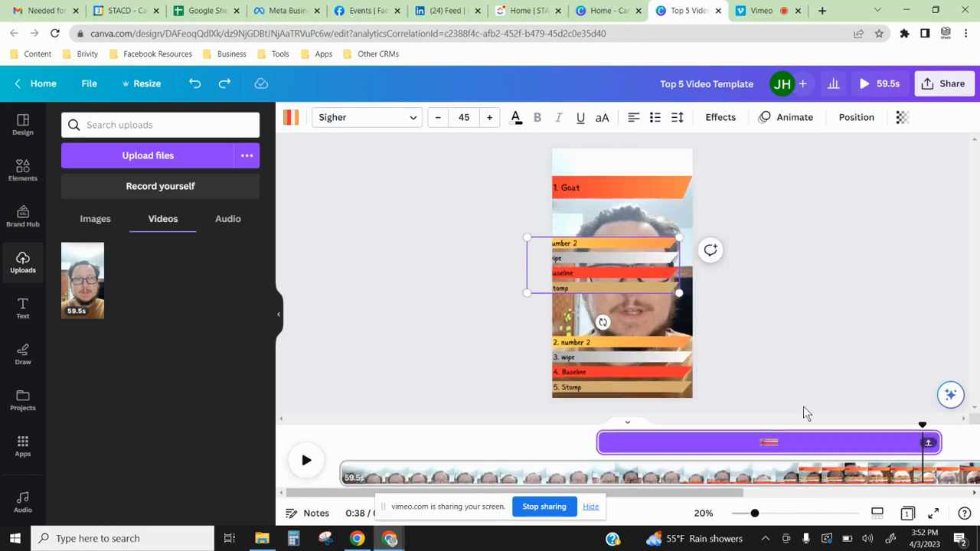
{"action": "left_click", "coordinate": [930, 441]}
{"action": "left_click_drag", "start_coordinate": [933, 435], "coordinate": [910, 435]}
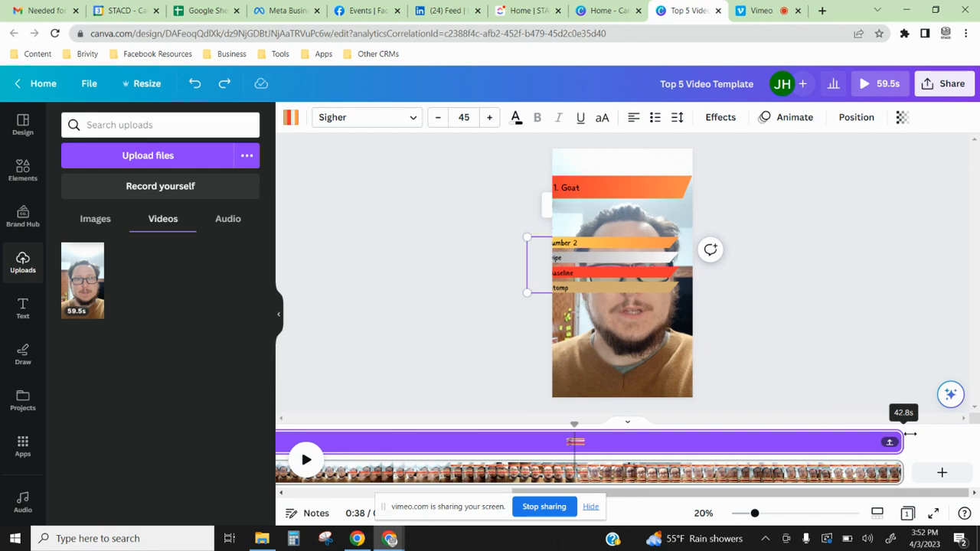
{"action": "left_click_drag", "start_coordinate": [910, 434], "coordinate": [588, 452]}
{"action": "left_click", "coordinate": [762, 411]}
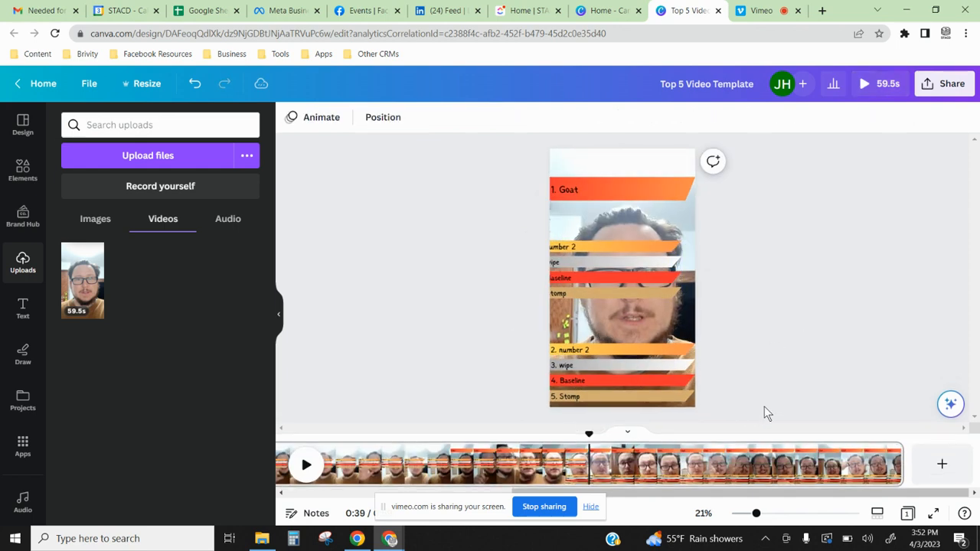
Show the timing of the lower banners 2 to 5 and set them to end at about 0:43
{"action": "left_click_drag", "start_coordinate": [488, 325], "coordinate": [746, 403]}
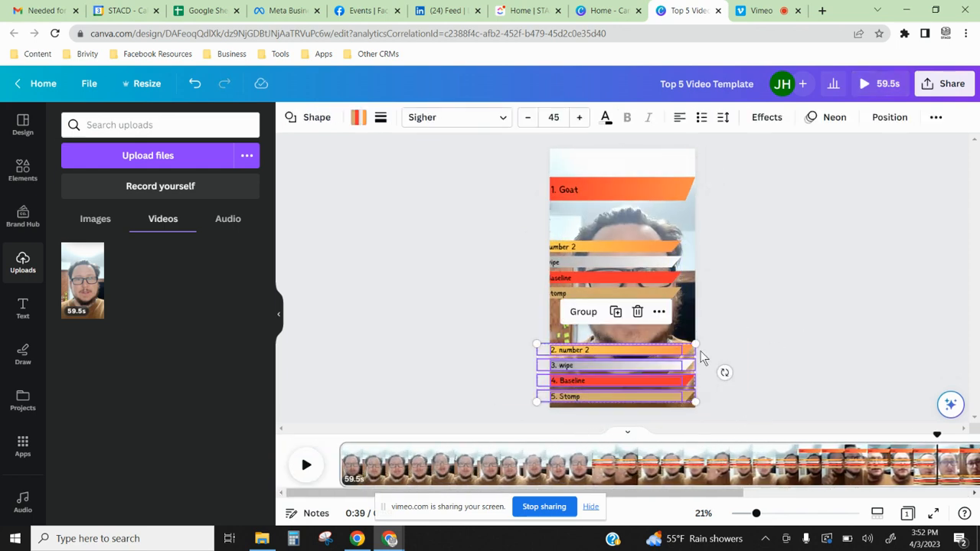
{"action": "left_click", "coordinate": [659, 312]}
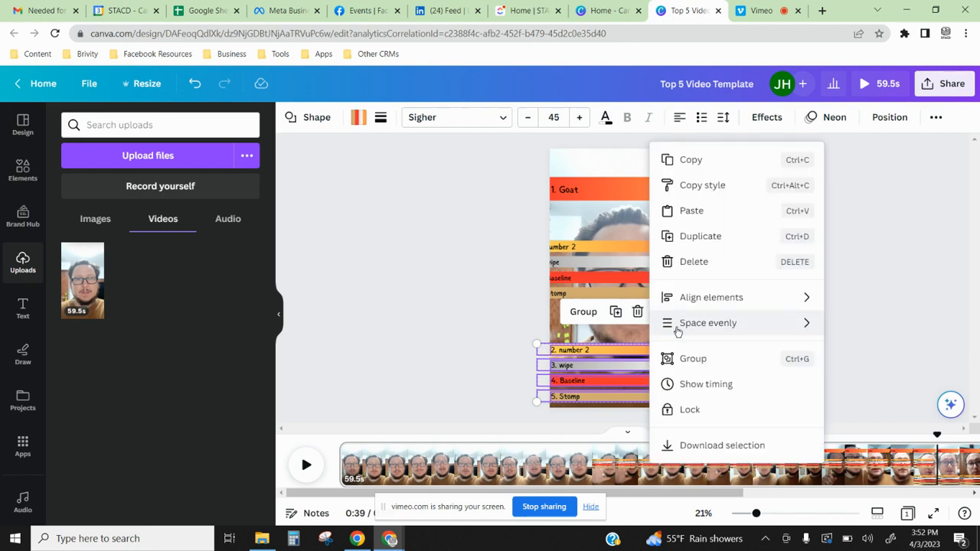
{"action": "left_click", "coordinate": [706, 385]}
{"action": "left_click_drag", "start_coordinate": [485, 492], "coordinate": [568, 493]}
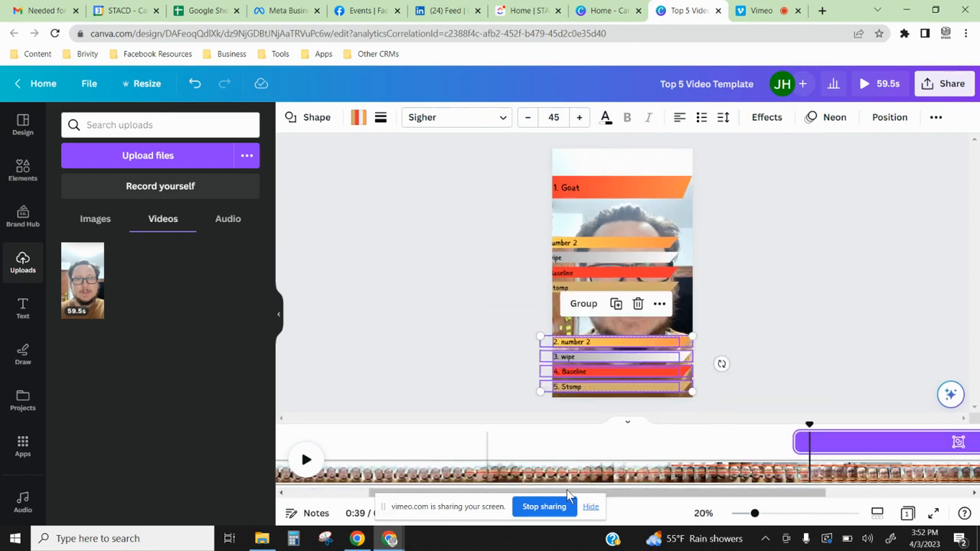
{"action": "left_click_drag", "start_coordinate": [718, 496], "coordinate": [861, 496]}
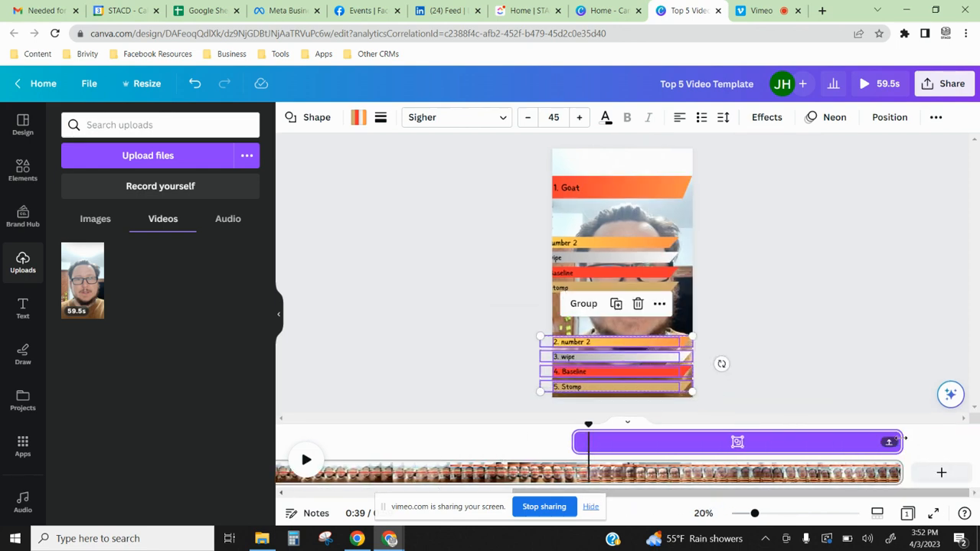
{"action": "left_click_drag", "start_coordinate": [897, 442], "coordinate": [655, 458]}
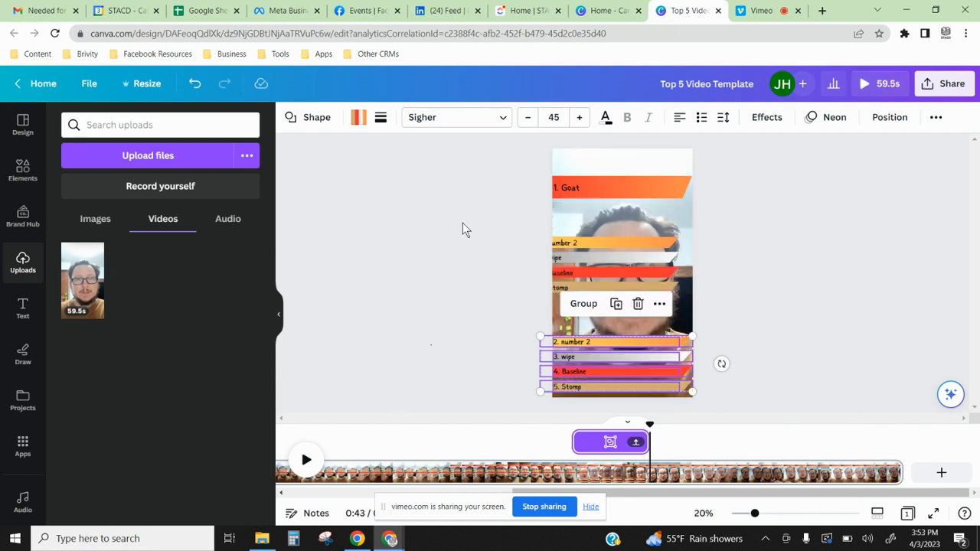
Move the middle group of banners 2 to 5 down exactly over the lower banners and bring the group to the front
{"action": "left_click_drag", "start_coordinate": [481, 220], "coordinate": [770, 310]}
{"action": "left_click_drag", "start_coordinate": [629, 261], "coordinate": [640, 363]}
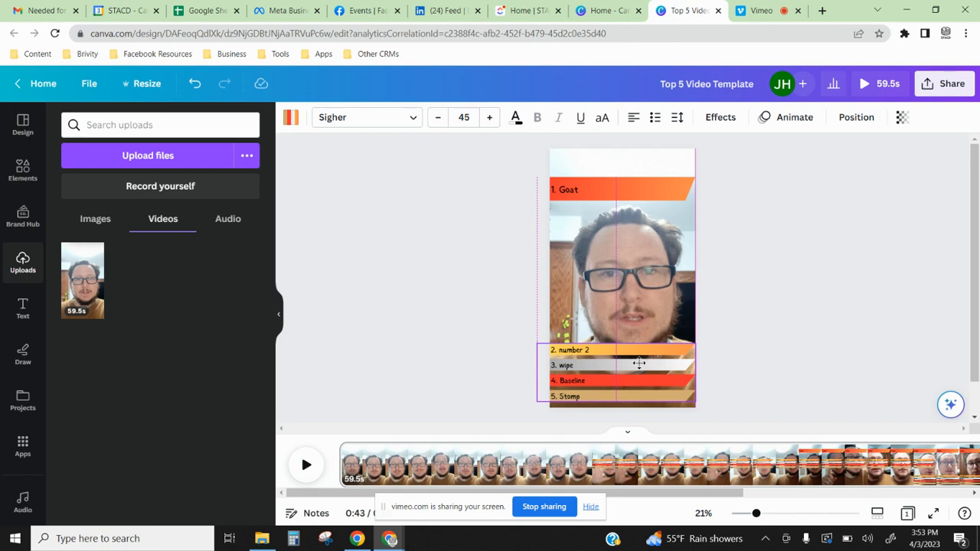
{"action": "left_click_drag", "start_coordinate": [640, 363], "coordinate": [639, 364]}
{"action": "right_click", "coordinate": [659, 350]}
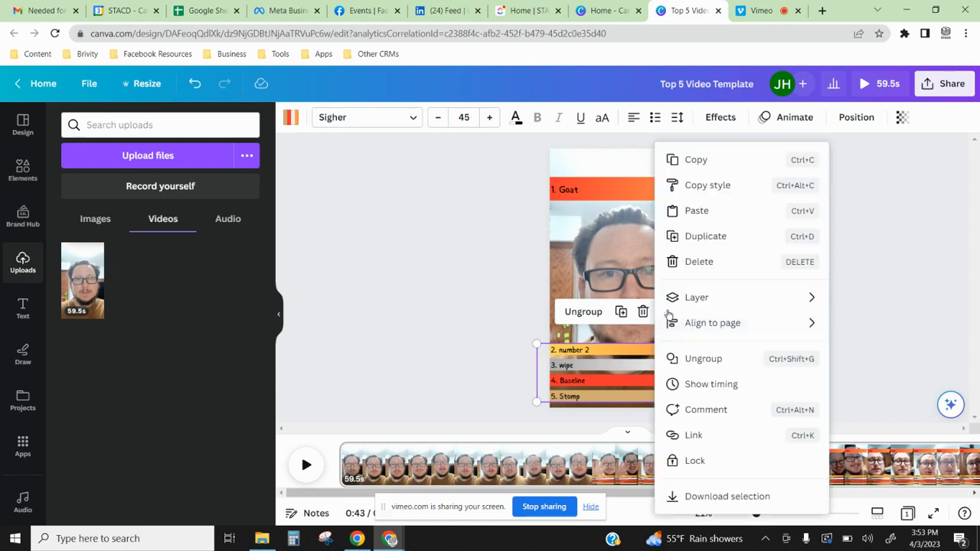
{"action": "mouse_move", "coordinate": [723, 304]}
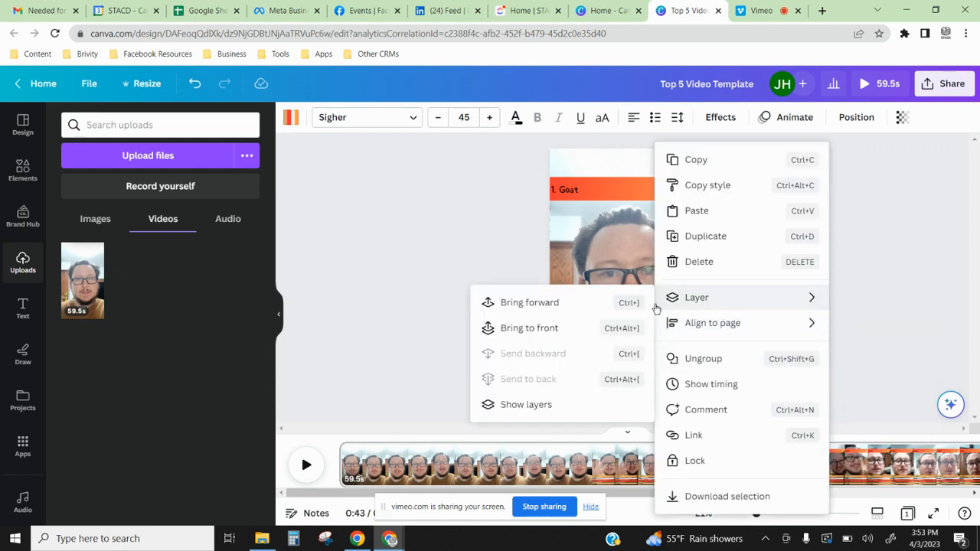
{"action": "left_click", "coordinate": [545, 328]}
{"action": "left_click", "coordinate": [372, 300]}
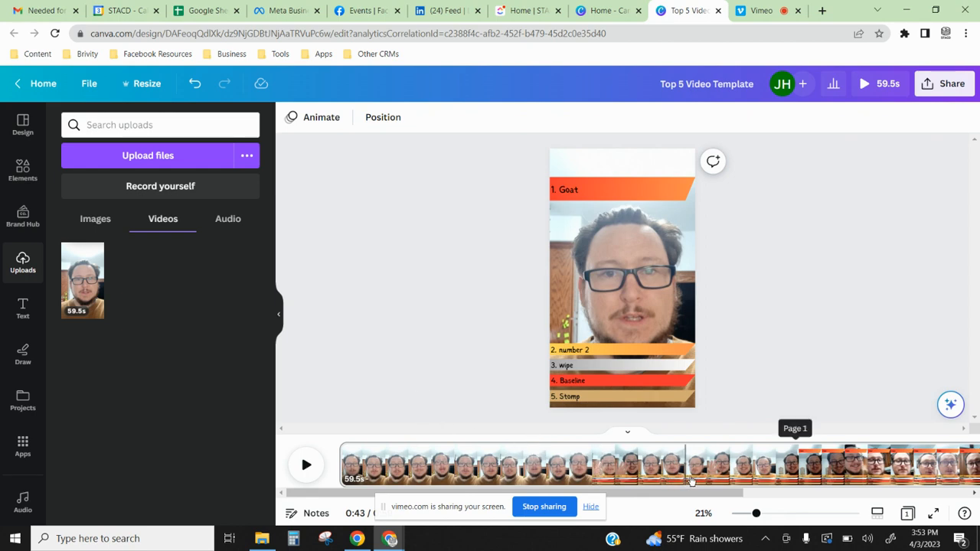
Play the video from about 0:24 to about 0:45 to check the banner timing and the handover between the two sets
{"action": "left_click", "coordinate": [713, 489]}
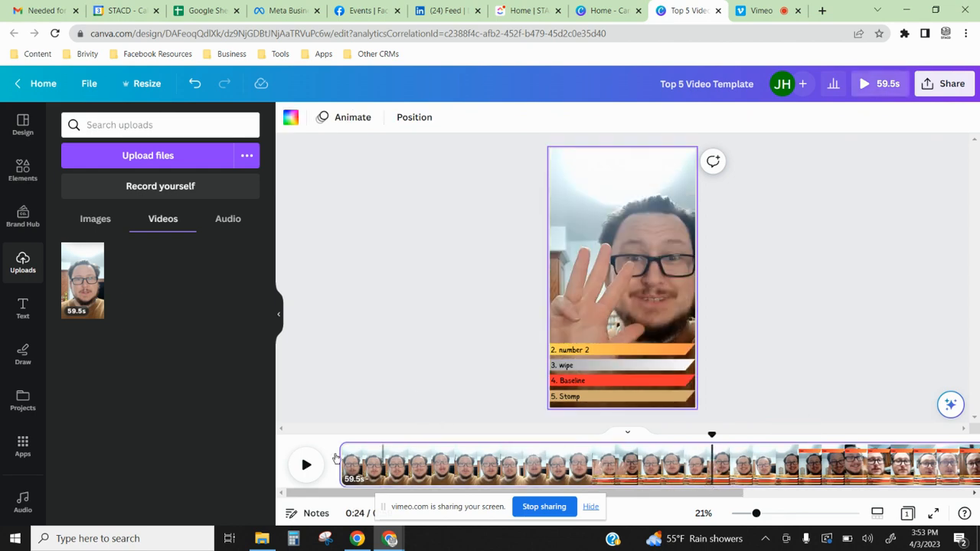
{"action": "left_click", "coordinate": [306, 464]}
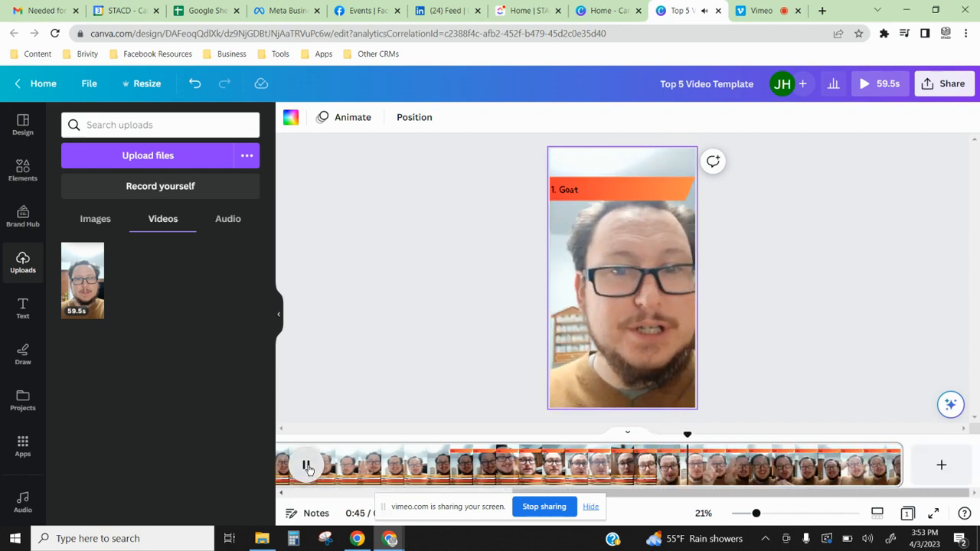
{"action": "key", "text": "space"}
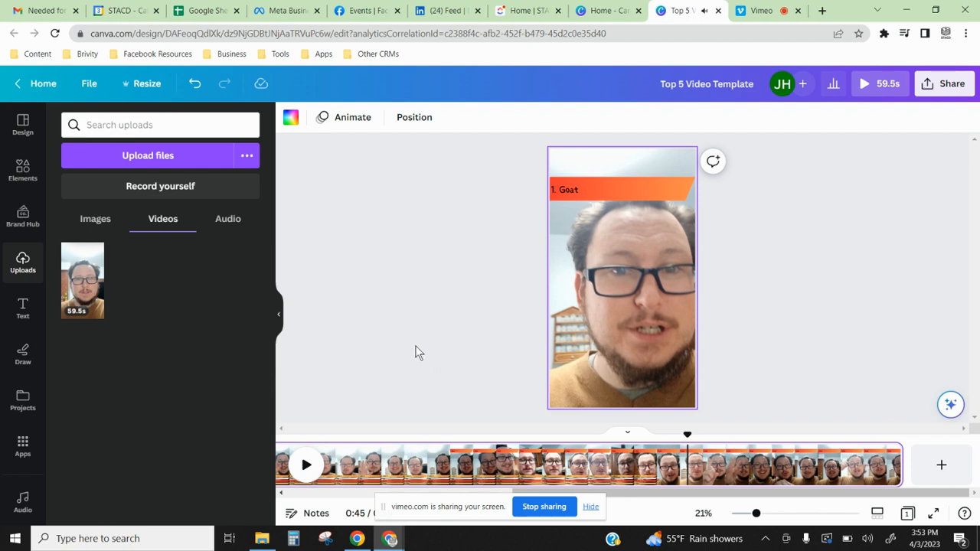